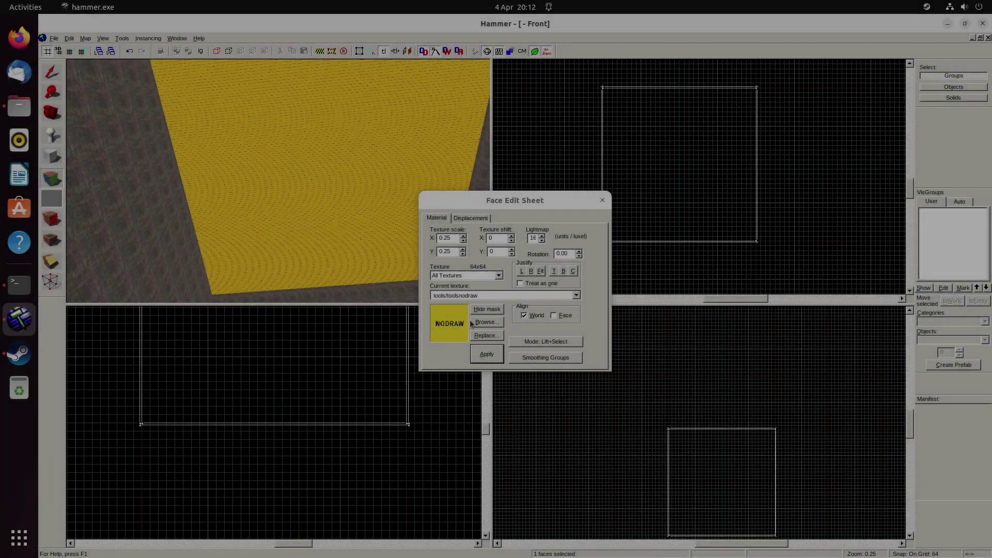
# - Apply the tools/toolsskybox texture to the selected nodraw face and close the Face Edit Sheet
pyautogui.click(473, 323)
pyautogui.write('skybox')
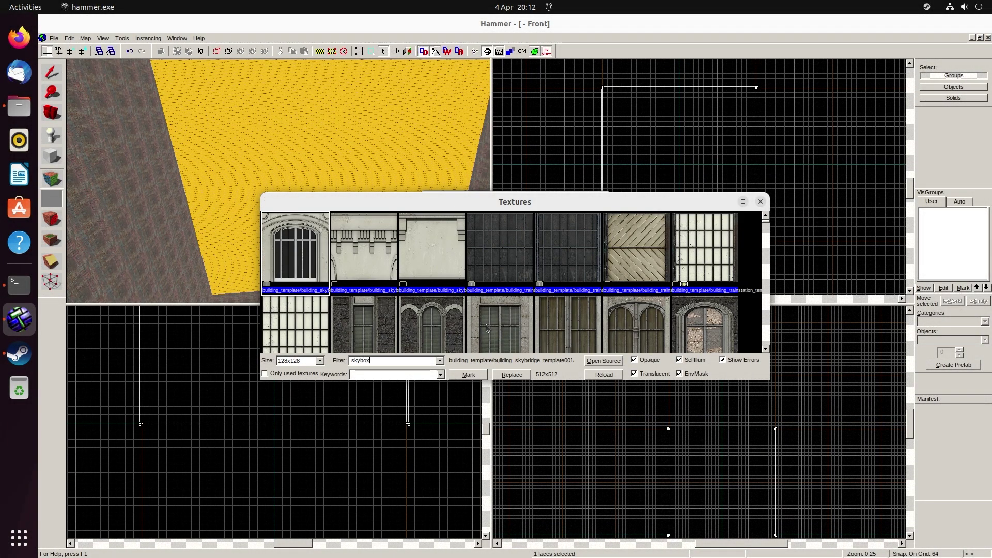
pyautogui.scroll(-3, 765, 243)
pyautogui.moveTo(766, 242); pyautogui.dragTo(759, 357)
pyautogui.doubleClick(487, 319)
pyautogui.click(487, 354)
pyautogui.click(602, 200)
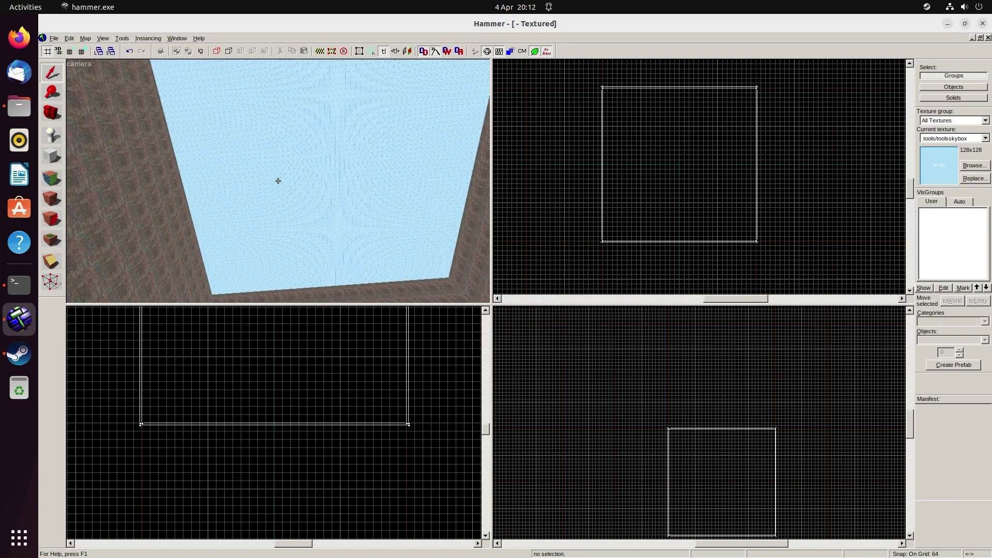
# - Place an info_player_start entity on the floor of the brick-walled room
pyautogui.press('Down')
pyautogui.press('Down')
pyautogui.press('Down')
pyautogui.press('Down')
pyautogui.press('Down')
pyautogui.press('Down')
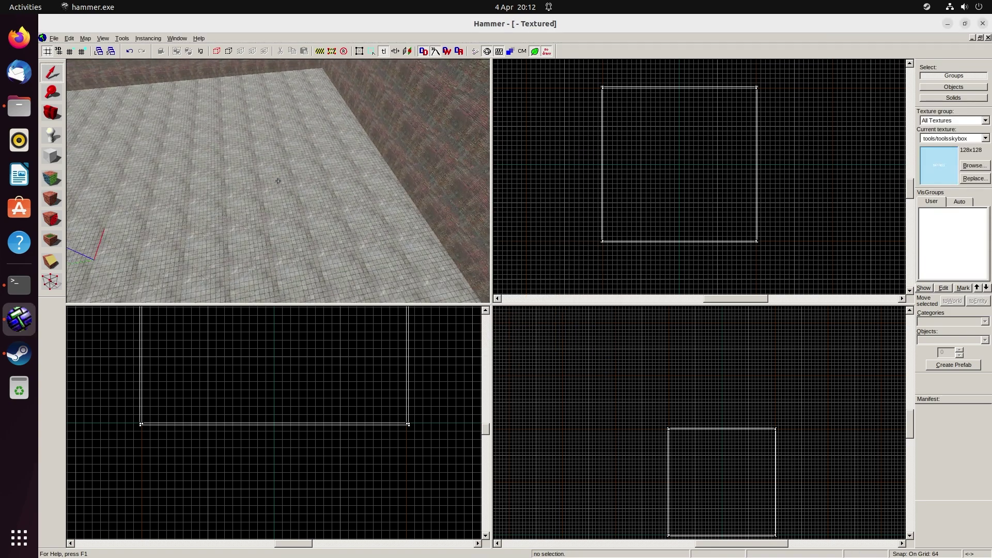
pyautogui.click(51, 135)
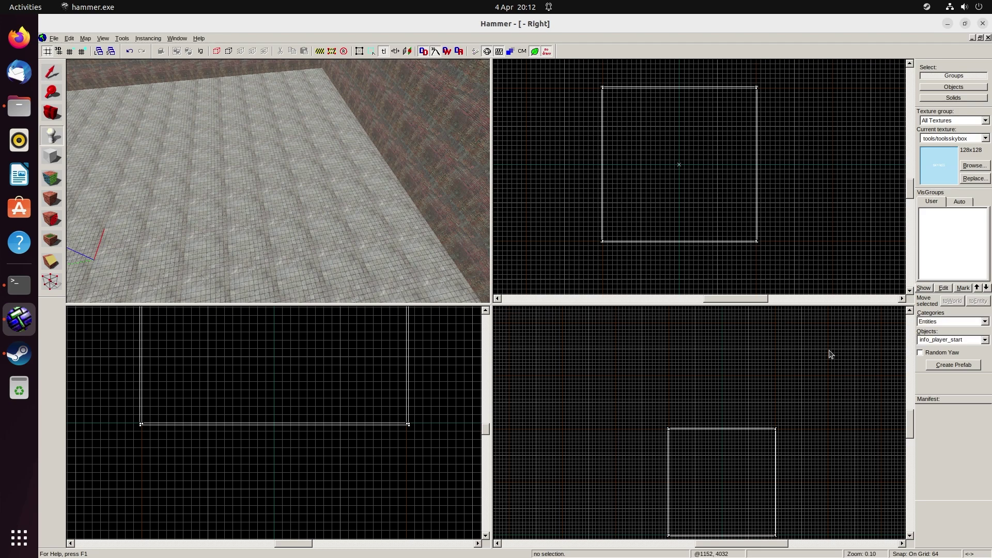
pyautogui.click(389, 249)
# - Examine the position of the placed info_player_start in the top view
pyautogui.click(51, 73)
pyautogui.scroll(5, 680, 211)
pyautogui.moveTo(658, 260); pyautogui.dragTo(573, 107)
pyautogui.click(498, 299)
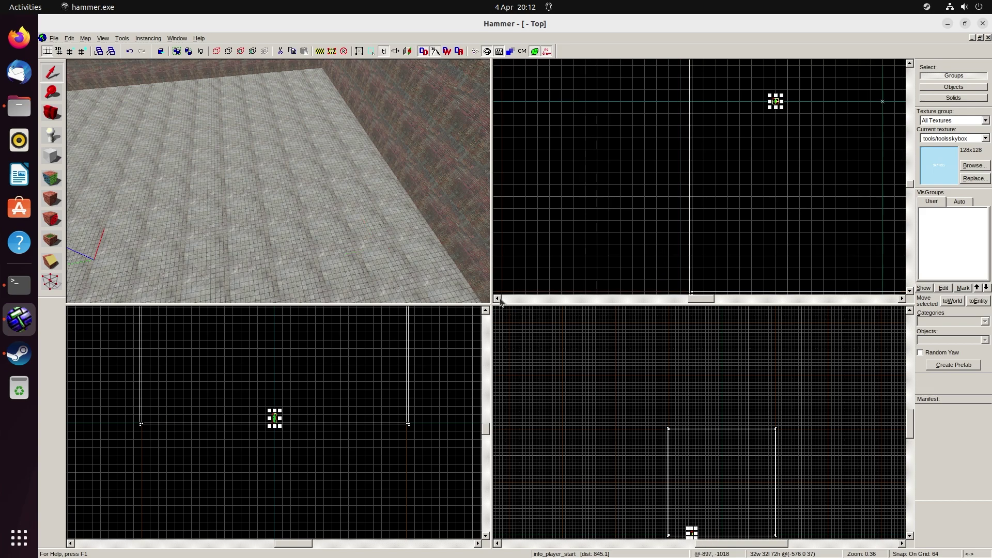
pyautogui.click(498, 299)
pyautogui.click(902, 299)
pyautogui.click(910, 64)
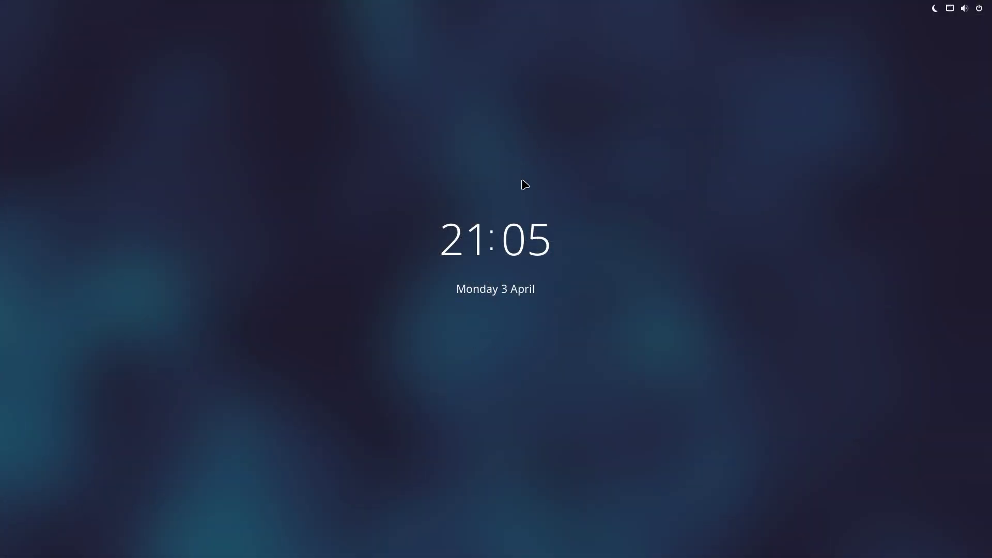
# - Log in to the desktop with the account password and open a Terminal window
pyautogui.moveTo(480, 268)
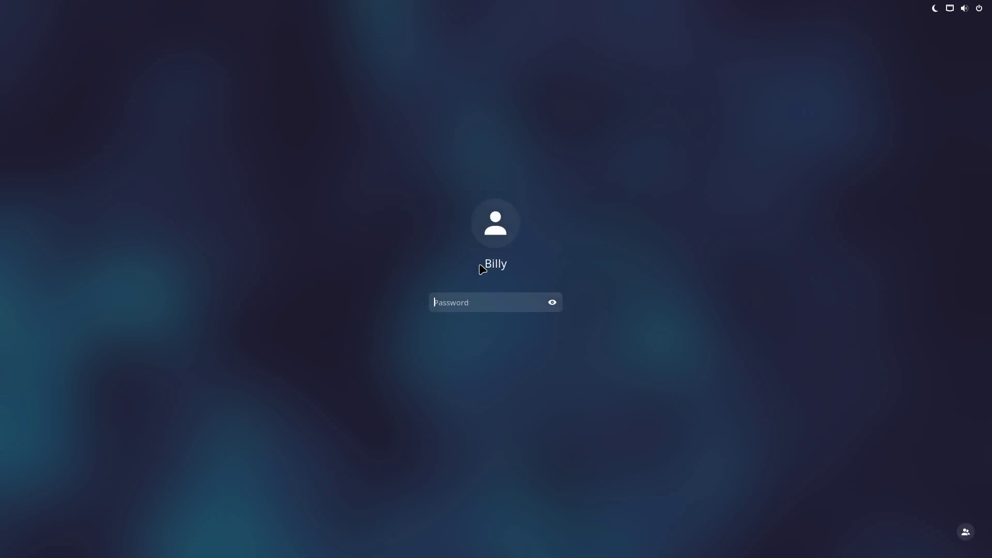
pyautogui.write('••')
pyautogui.press('Return')
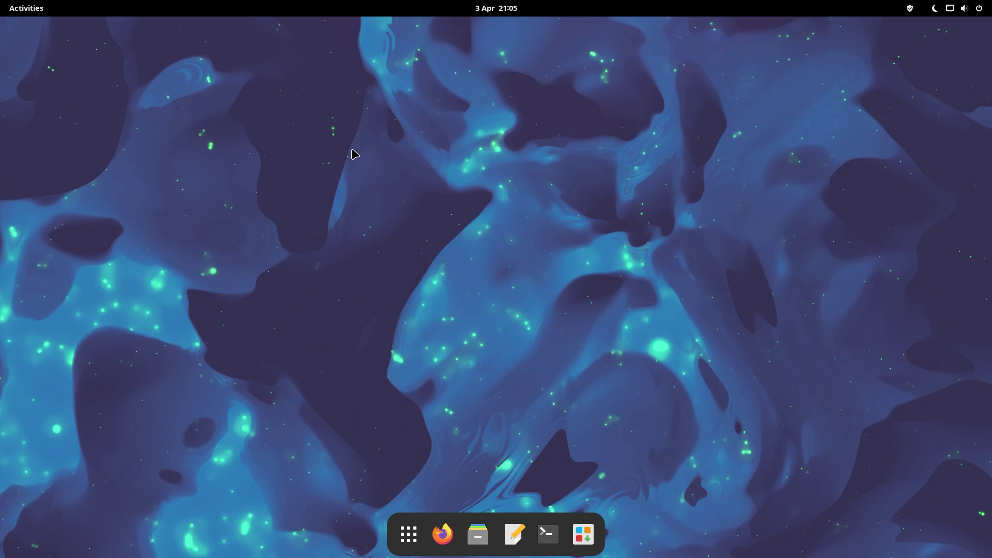
pyautogui.click(548, 533)
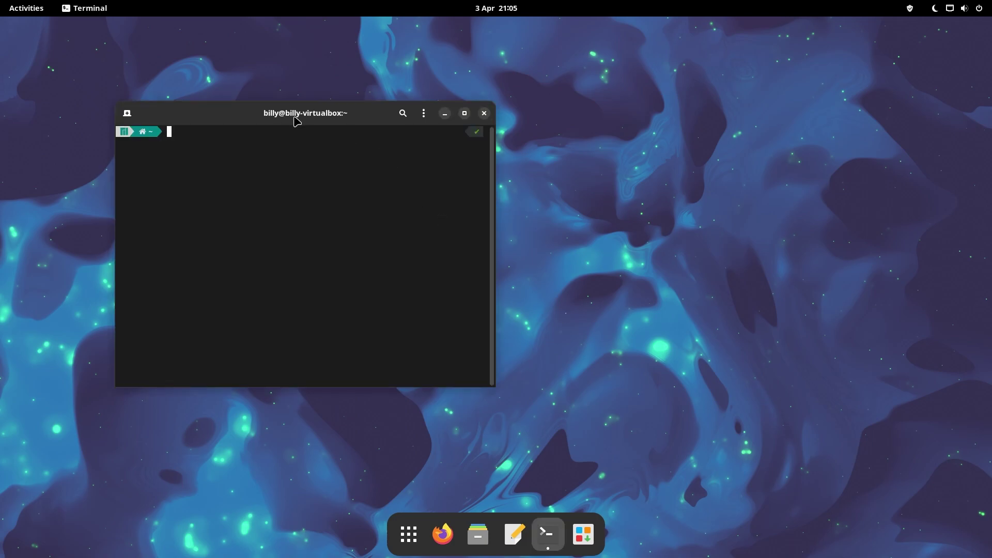
pyautogui.moveTo(295, 120); pyautogui.dragTo(457, 120)
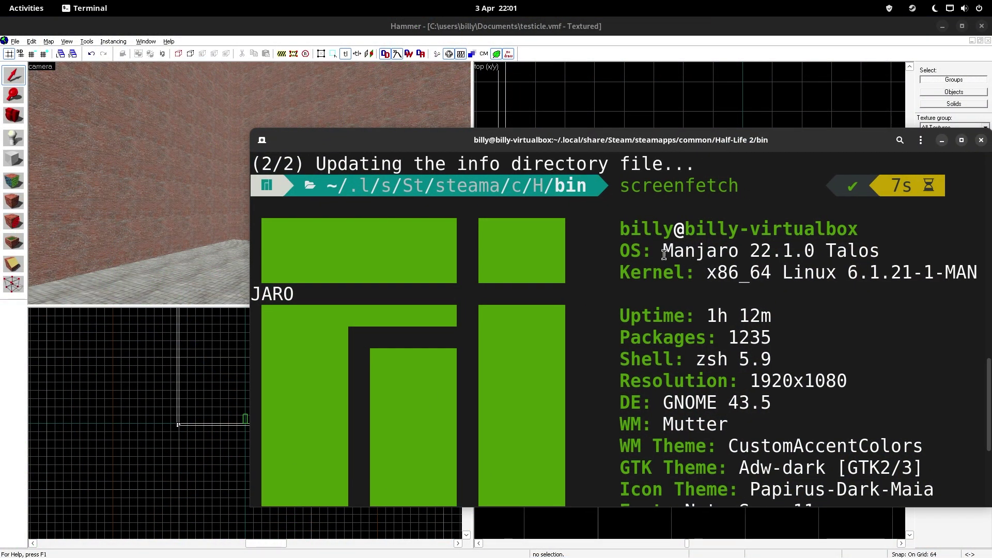
# - Highlight the operating system name in the screenfetch output and look through the system details
pyautogui.moveTo(663, 255); pyautogui.dragTo(879, 252)
pyautogui.scroll(-5, 848, 313)
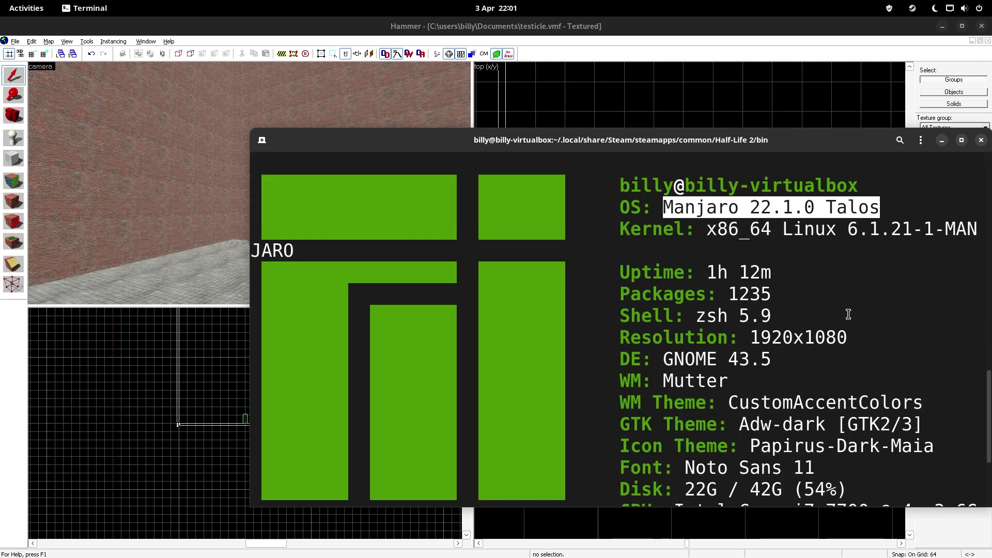
pyautogui.scroll(5, 843, 321)
pyautogui.scroll(1, 843, 321)
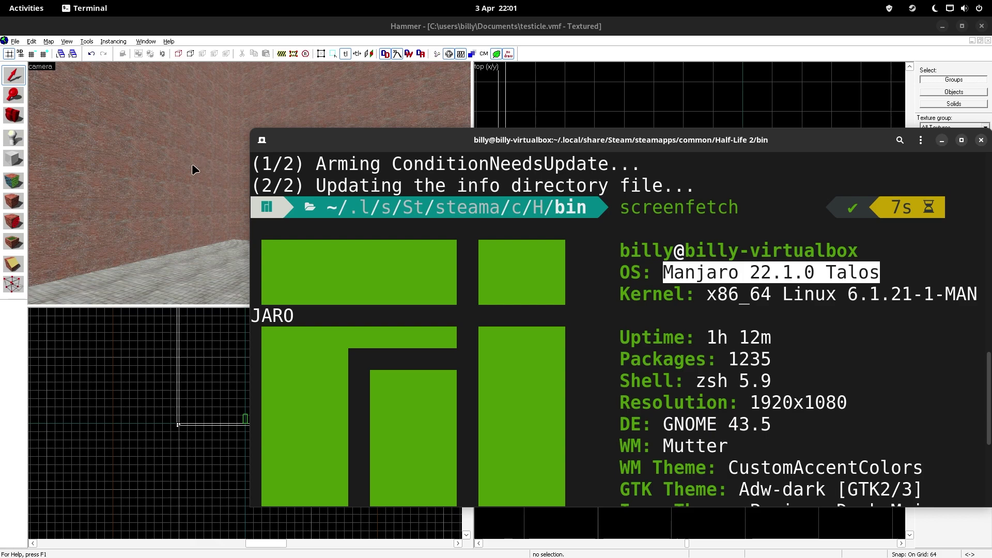
# - Switch to Hammer and look around the brick room and its player start in the camera view
pyautogui.write('z')
pyautogui.click(206, 194)
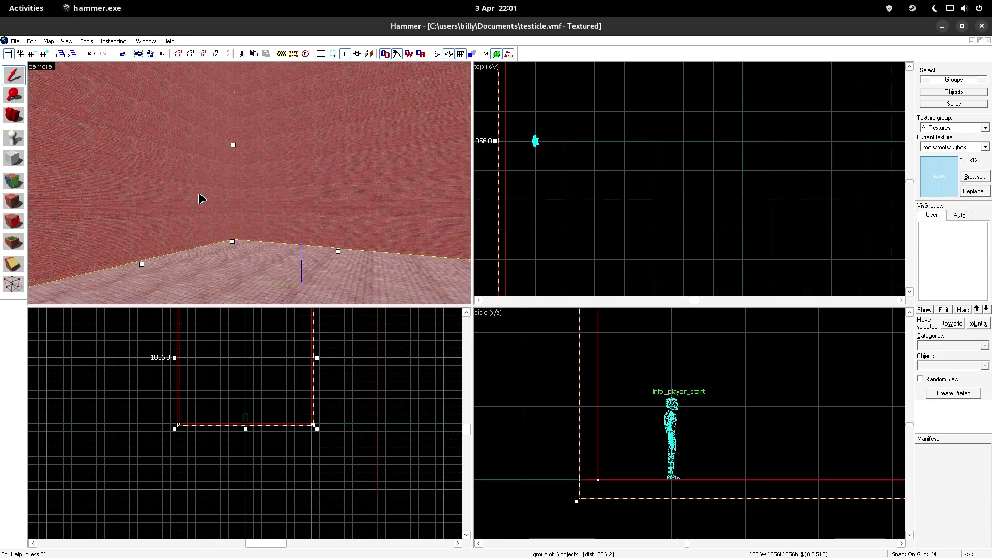
pyautogui.press('Escape')
pyautogui.press('Up')
pyautogui.press('Down')
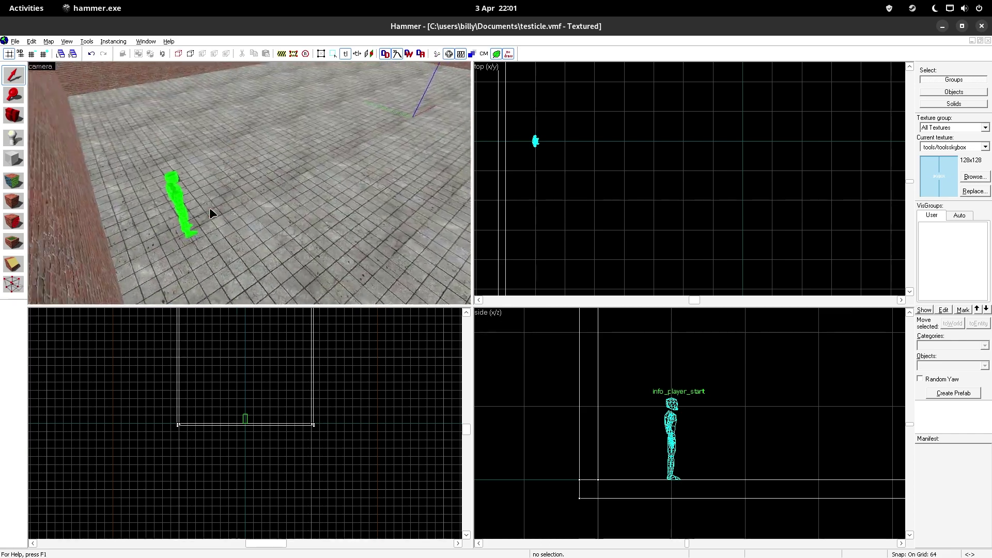
pyautogui.press('Left')
pyautogui.press('s')
pyautogui.press('Up')
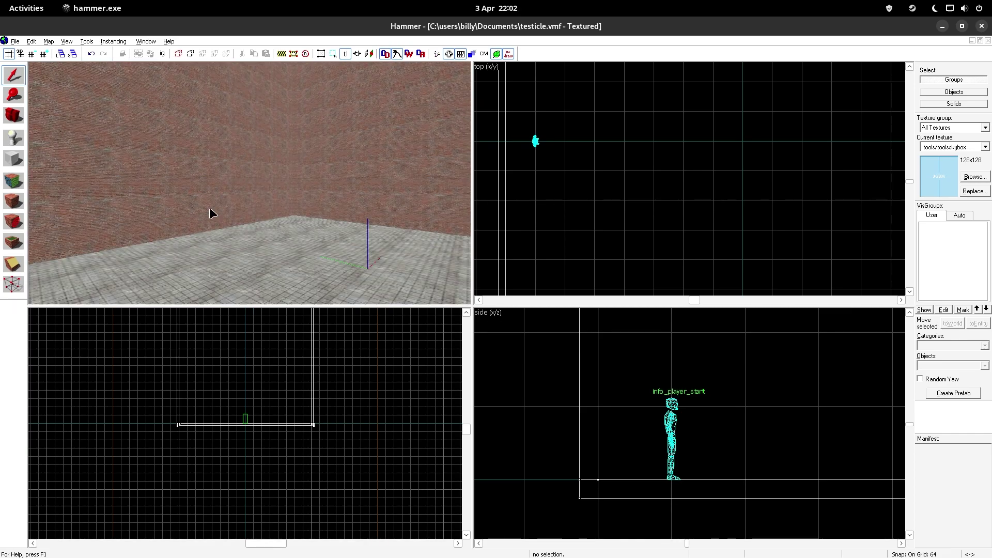
pyautogui.scroll(-3, 246, 461)
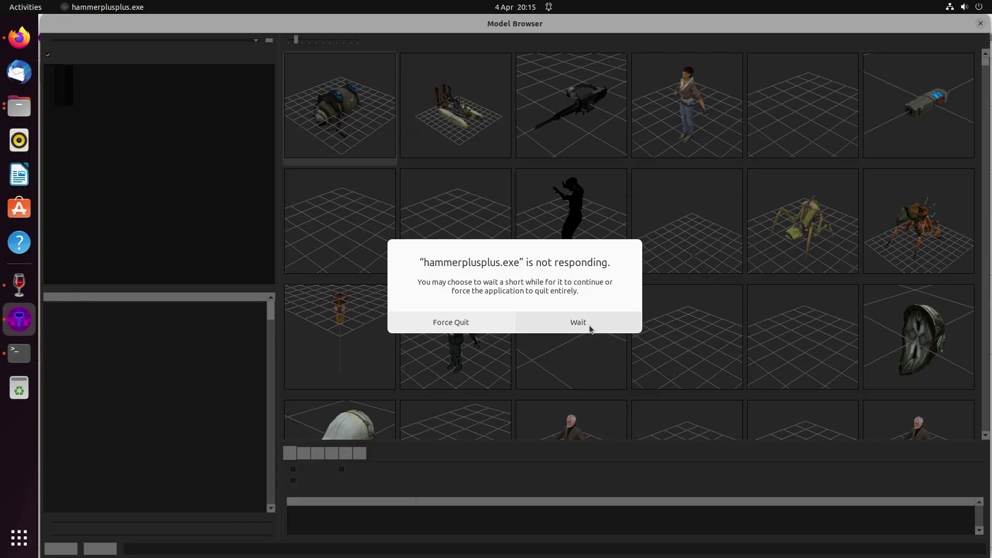
# - Keep waiting for the unresponsive hammerplusplus.exe and look through the thumbnails in the Model Browser
pyautogui.click(562, 323)
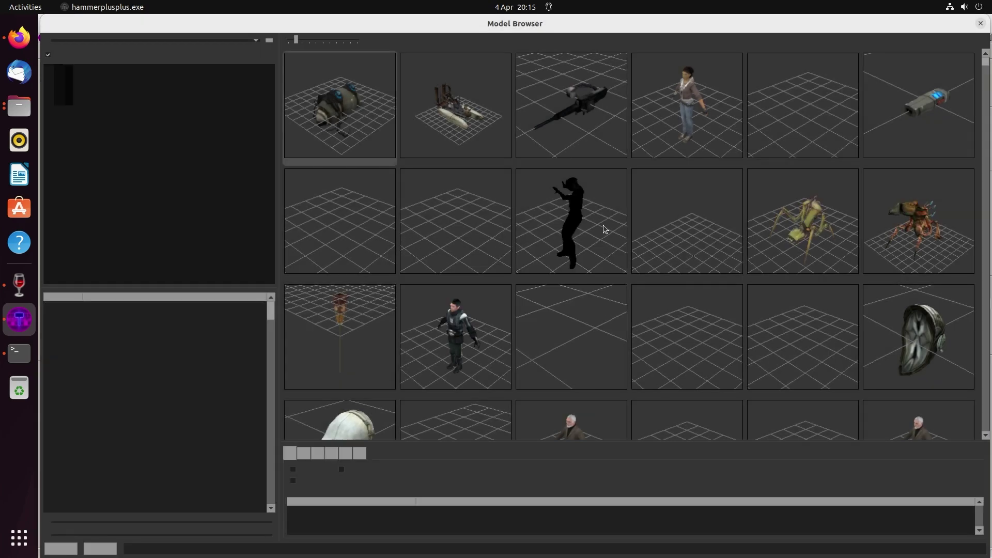
pyautogui.scroll(-1, 755, 234)
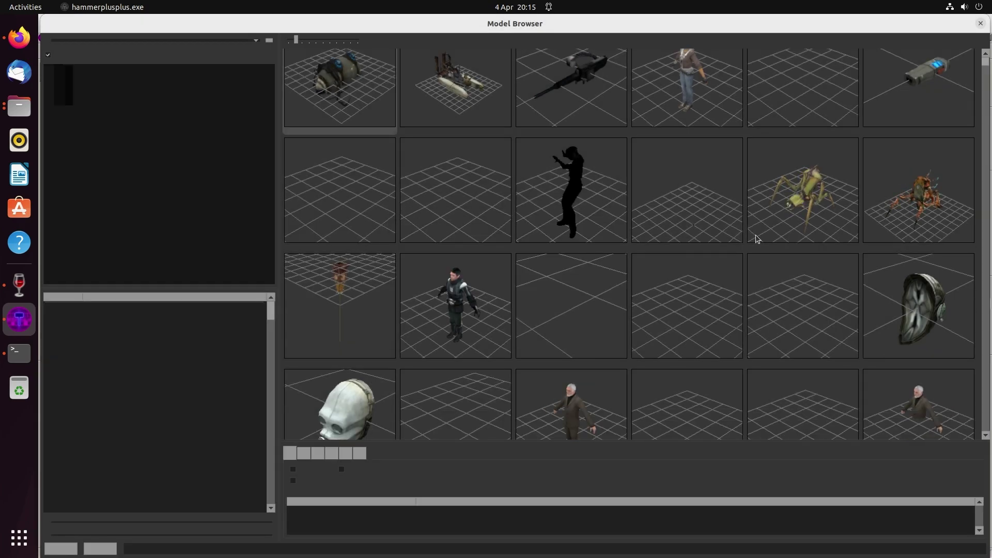
pyautogui.scroll(-1, 756, 238)
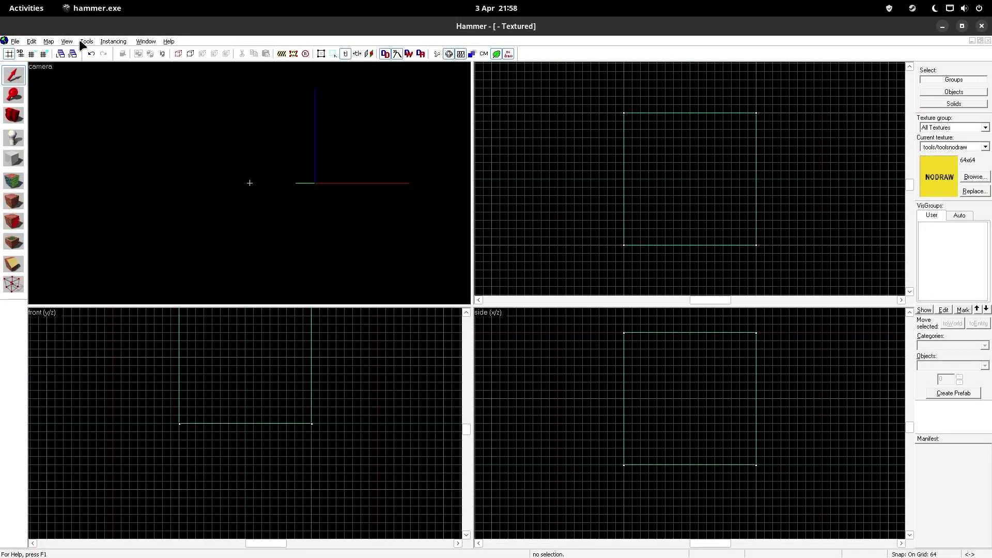
# - Review Hammer's 3D view options, including mouselook navigation, and close the configuration
pyautogui.click(87, 43)
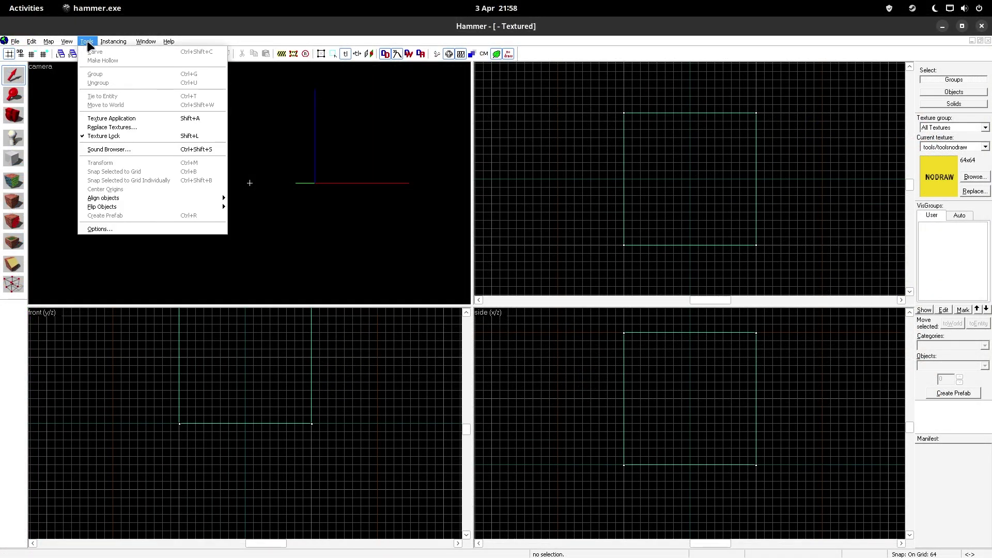
pyautogui.click(100, 229)
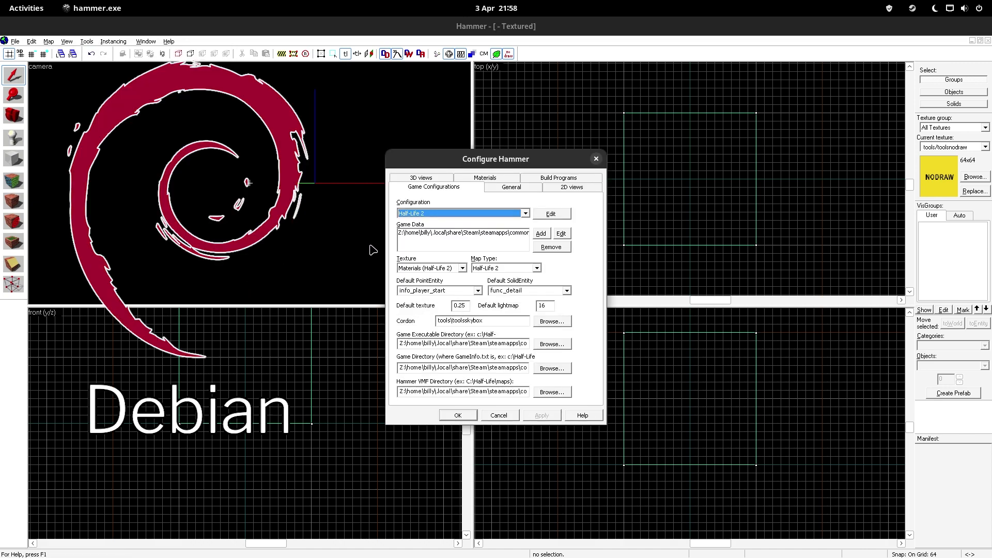
pyautogui.click(419, 177)
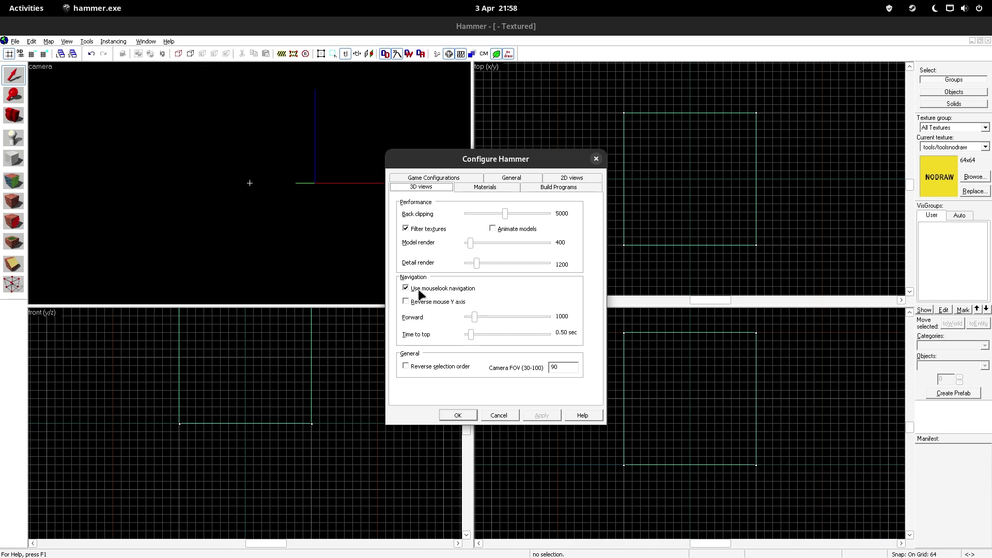
pyautogui.click(458, 415)
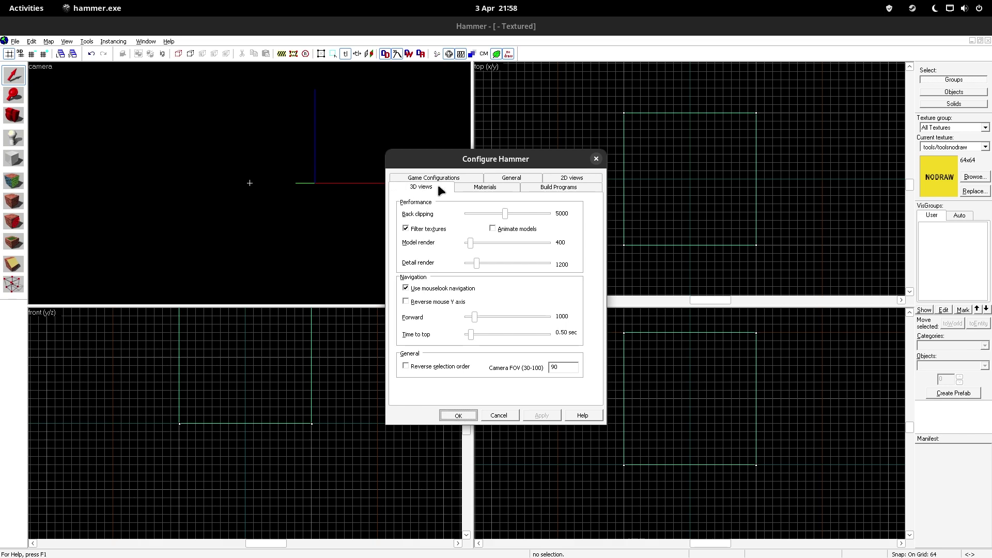
pyautogui.click(595, 160)
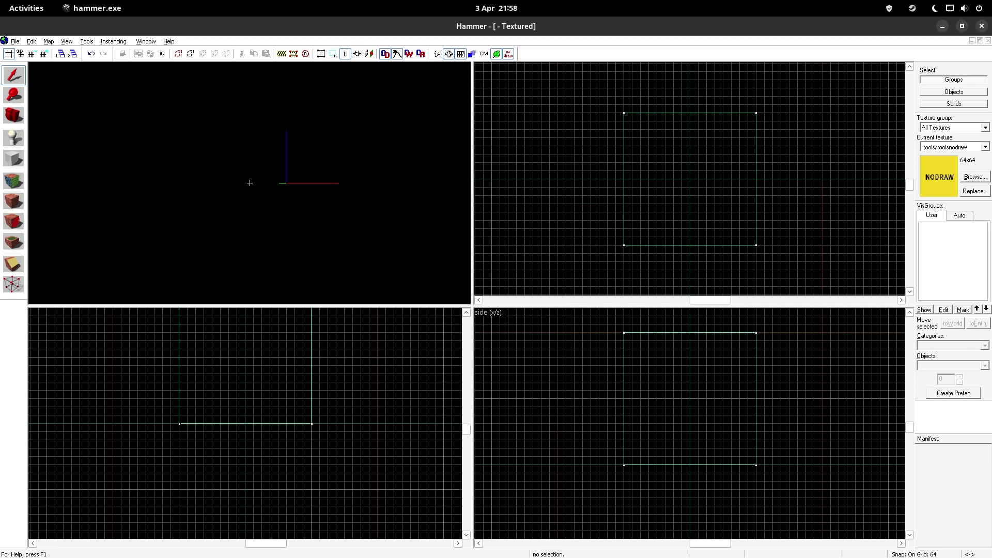
# - Inspect the nodraw-textured block from above in the camera view
pyautogui.scroll(-3, 305, 202)
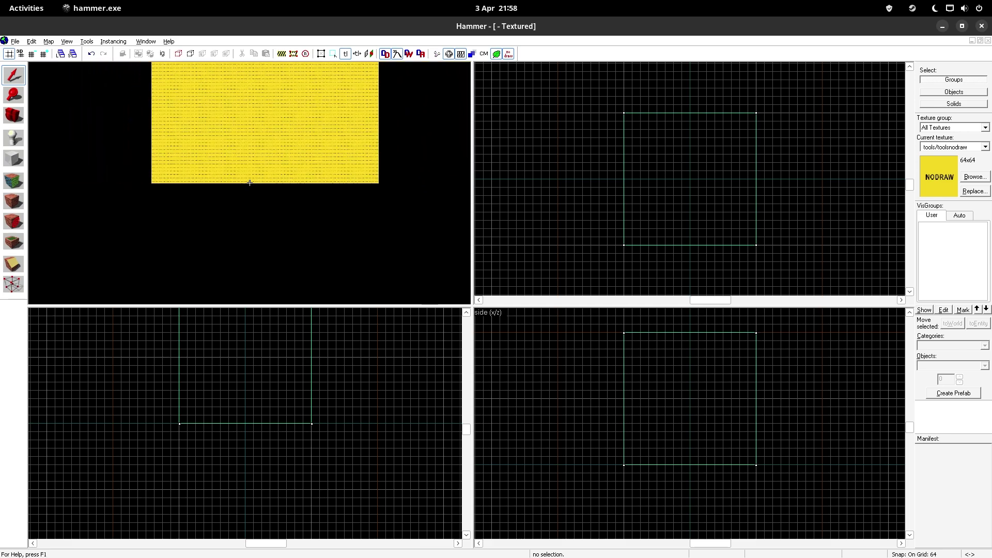
pyautogui.press('pagedown')
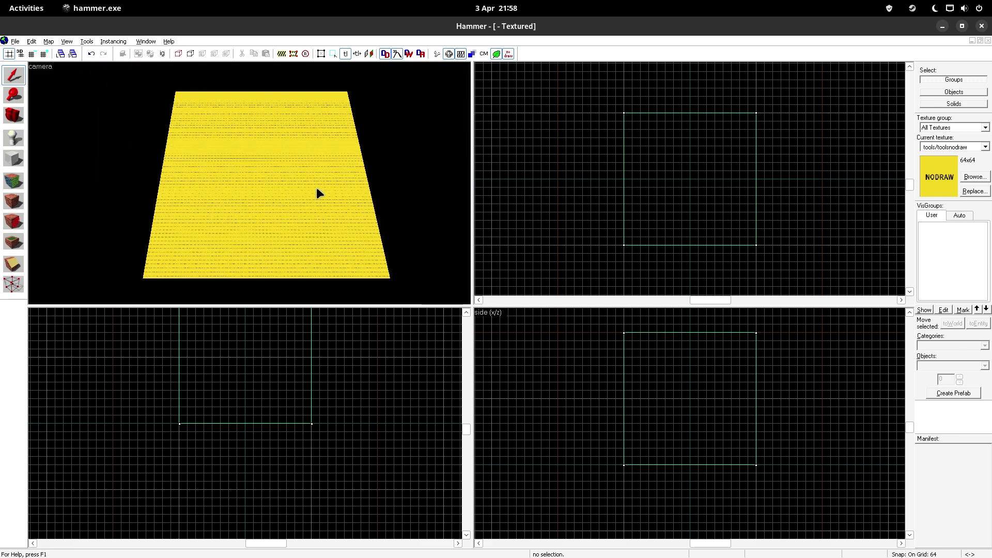
pyautogui.scroll(2, 316, 187)
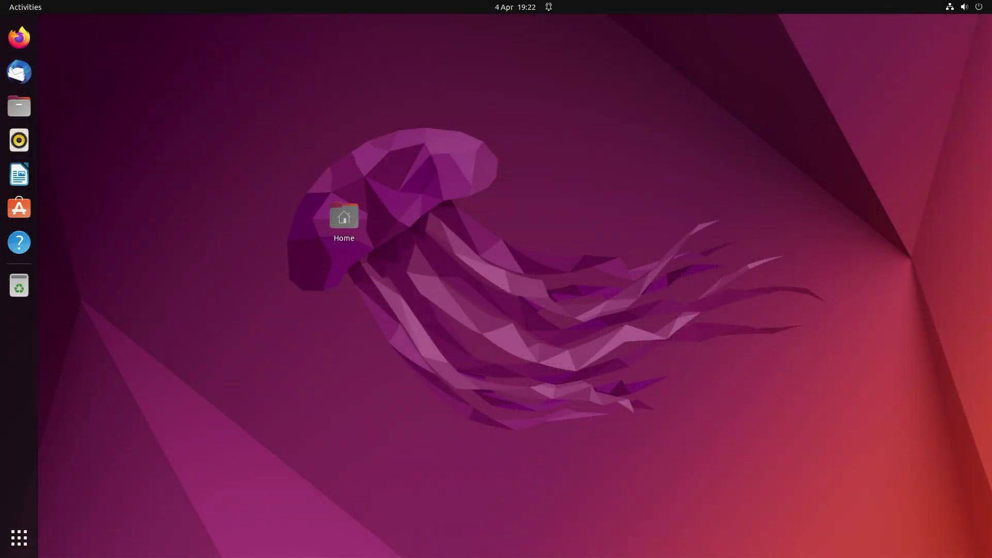
pyautogui.rightClick(485, 206)
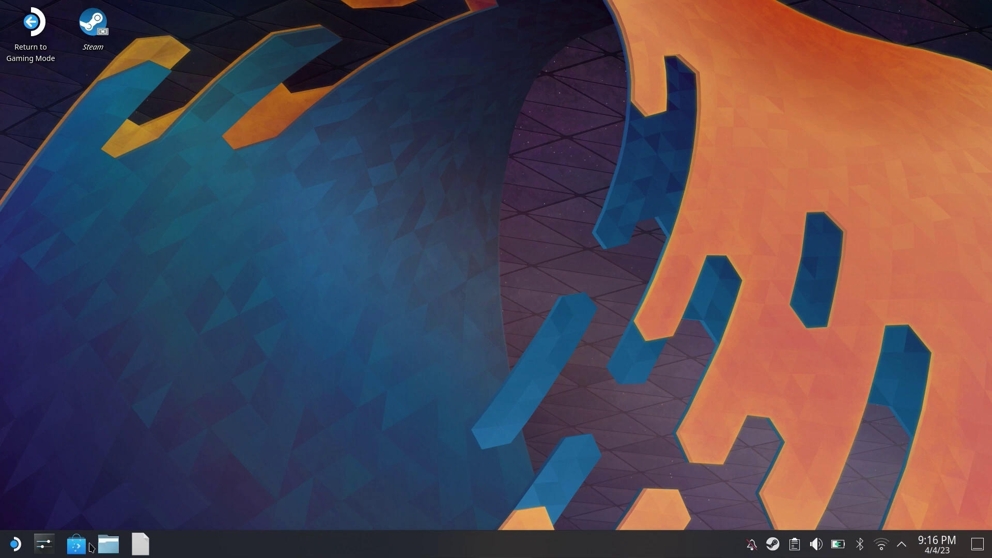
# - Open the Half-Life 2 bin folder in the Dolphin file manager and maximize its window
pyautogui.click(113, 542)
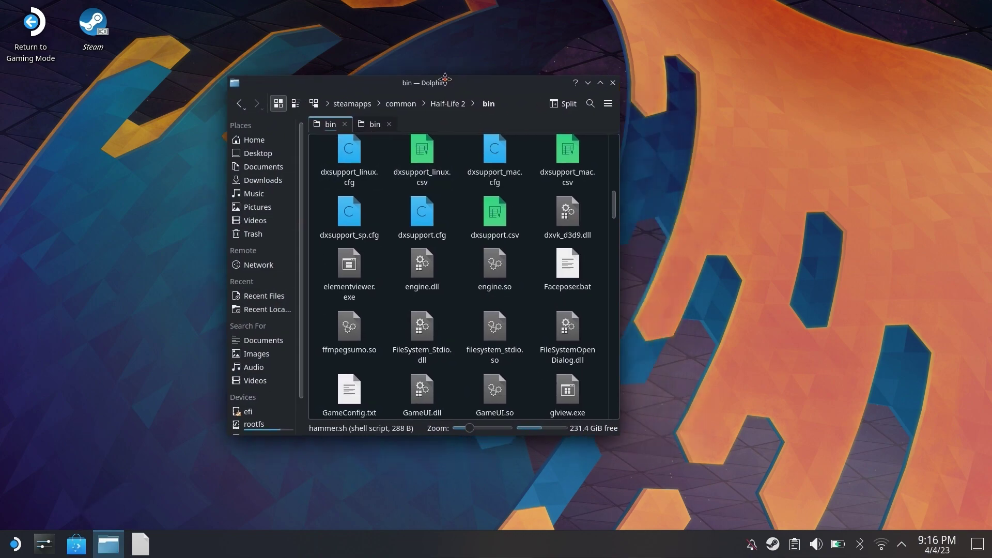
pyautogui.moveTo(575, 393); pyautogui.dragTo(816, 463)
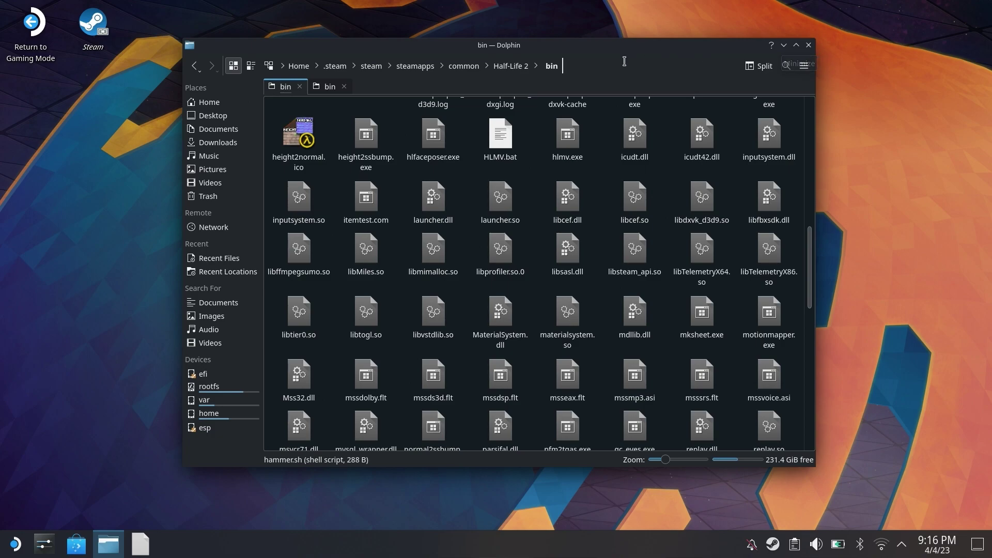
pyautogui.moveTo(611, 54); pyautogui.dragTo(609, 3)
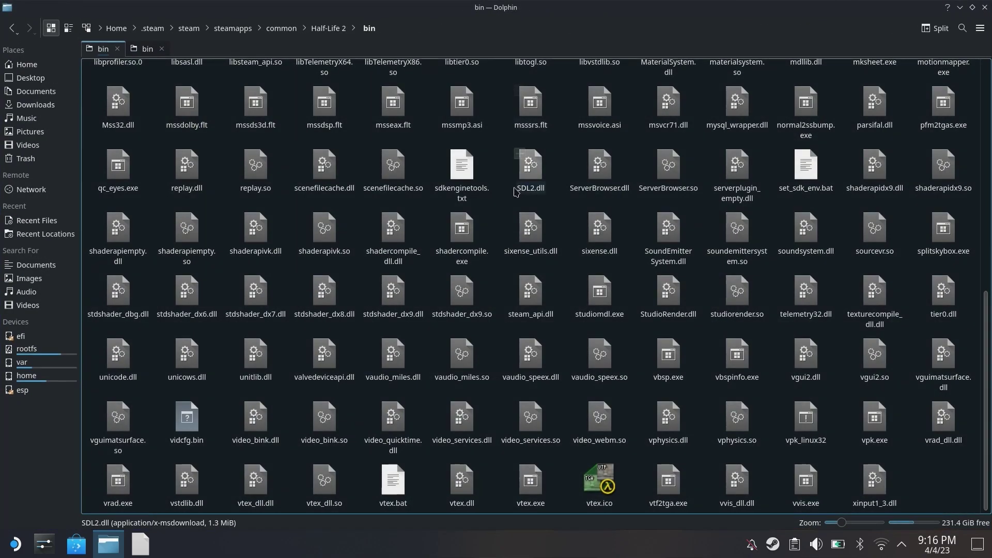
pyautogui.click(980, 29)
pyautogui.press('Escape')
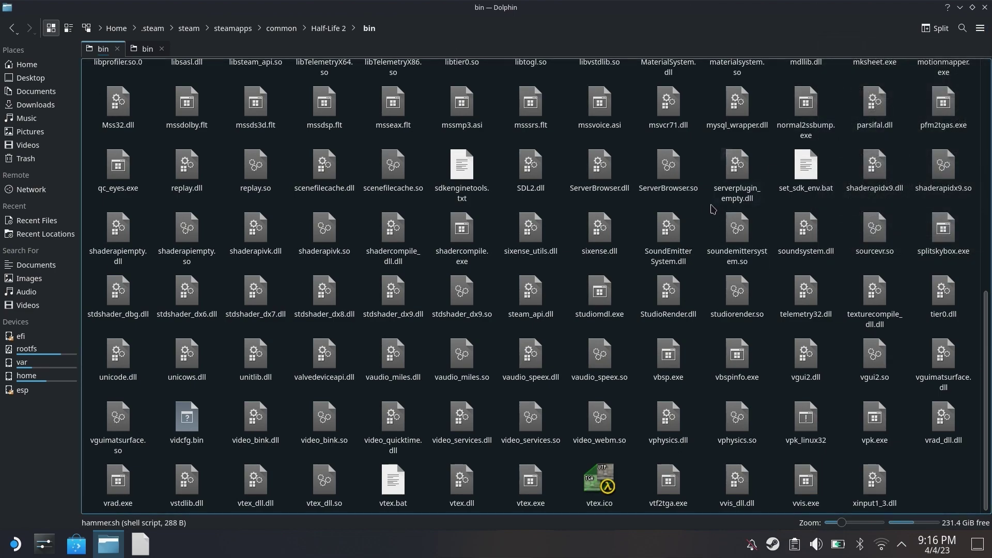
pyautogui.rightClick(703, 207)
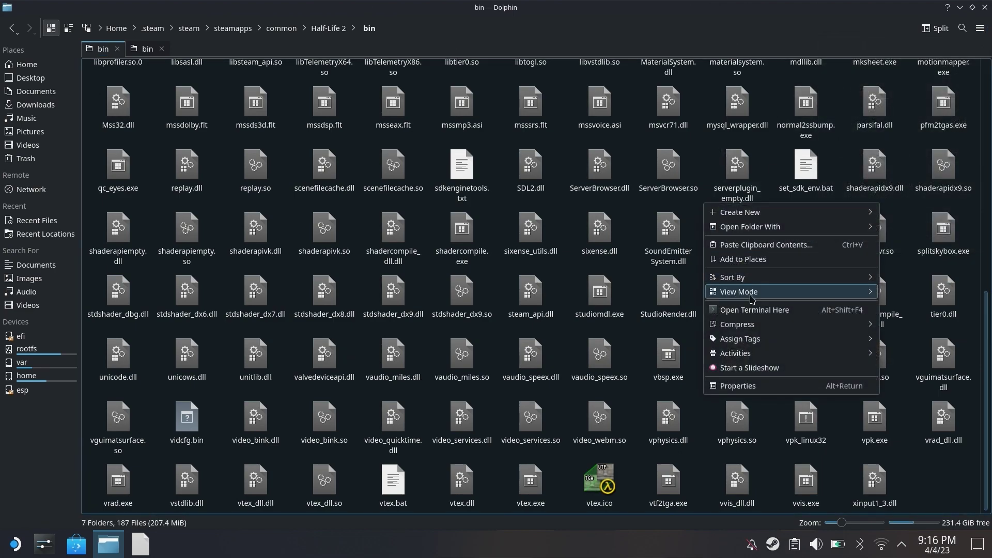
pyautogui.click(697, 166)
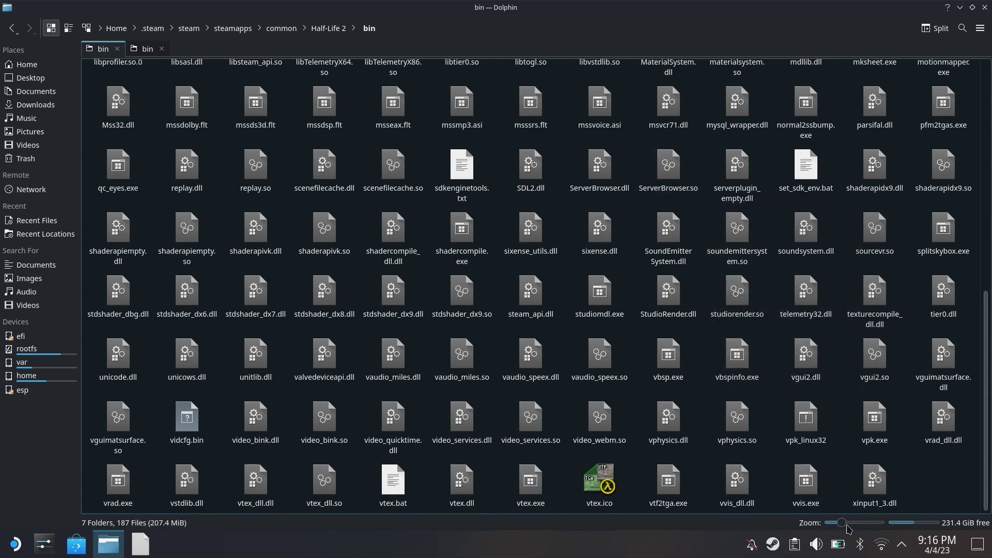
# - Enlarge the file icons and open a terminal in the Half-Life 2 bin folder
pyautogui.moveTo(853, 527); pyautogui.dragTo(857, 525)
pyautogui.rightClick(650, 227)
pyautogui.click(692, 333)
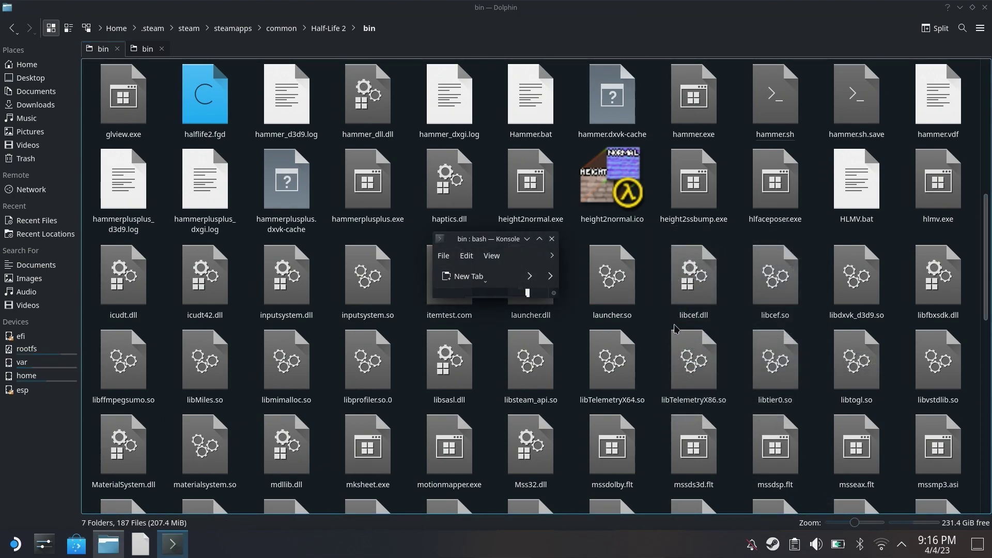
# - Enlarge the Konsole terminal window opened in the Half-Life 2 bin folder
pyautogui.moveTo(557, 299); pyautogui.dragTo(851, 455)
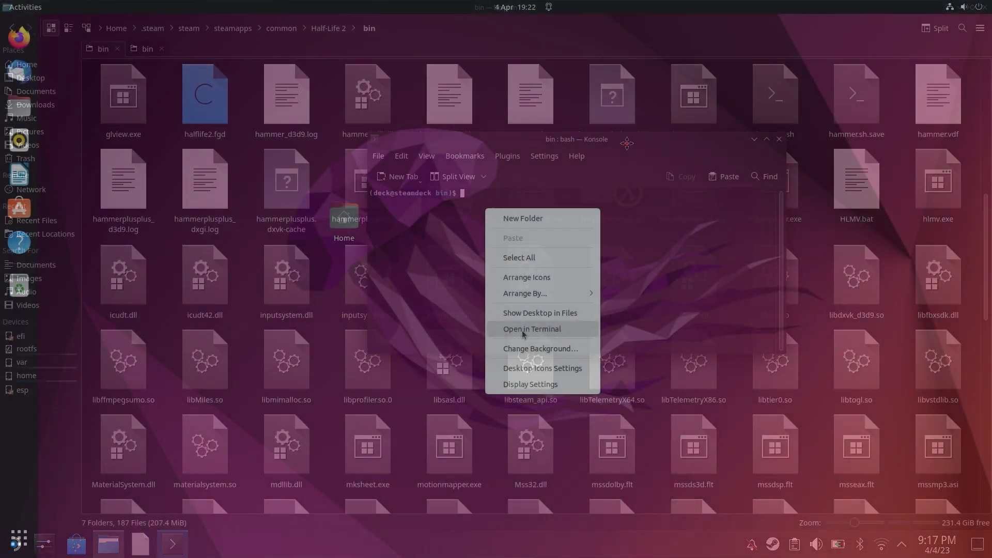
# - Open a terminal from the Ubuntu desktop and run sudo apt-get install steam
pyautogui.click(522, 330)
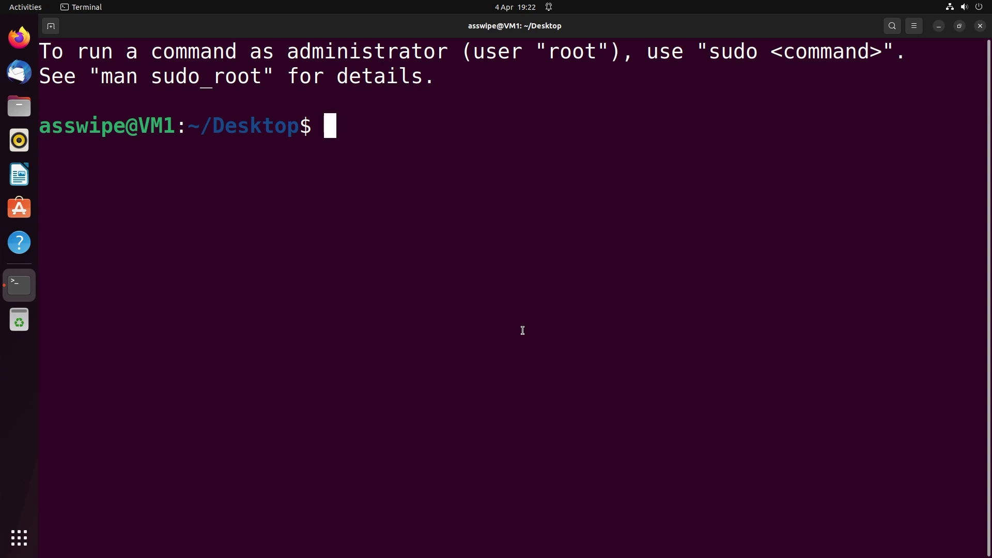
pyautogui.write('sudo a')
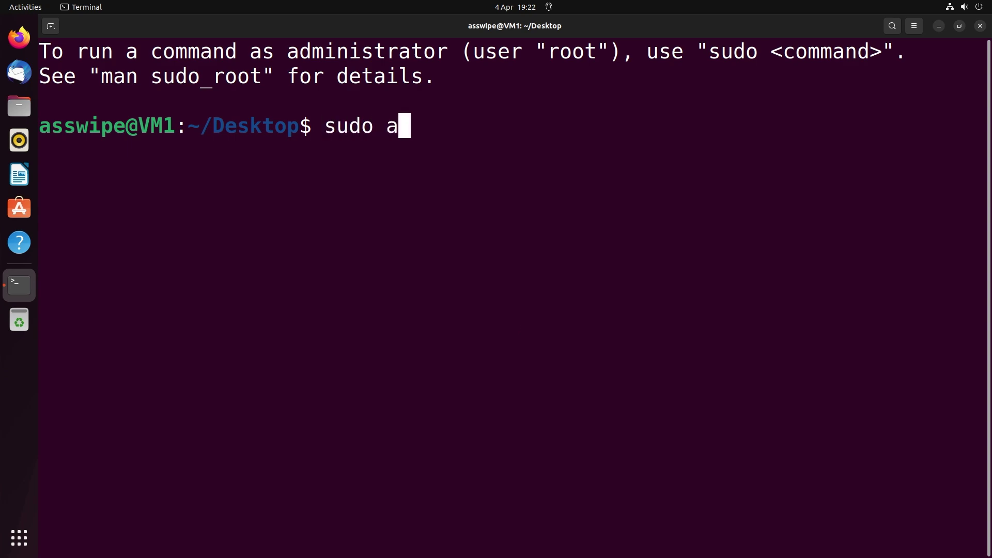
pyautogui.write('pt-get i')
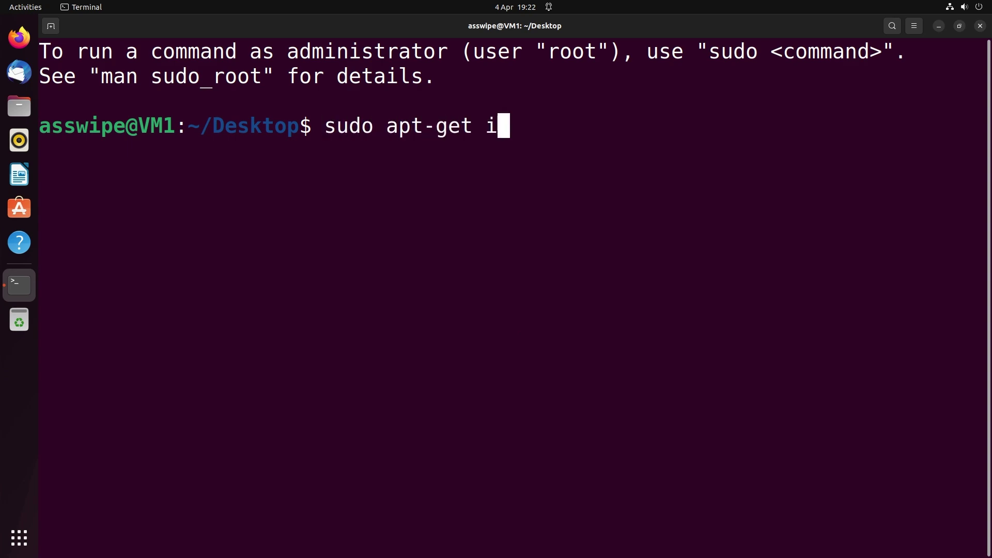
pyautogui.write('nstall steam')
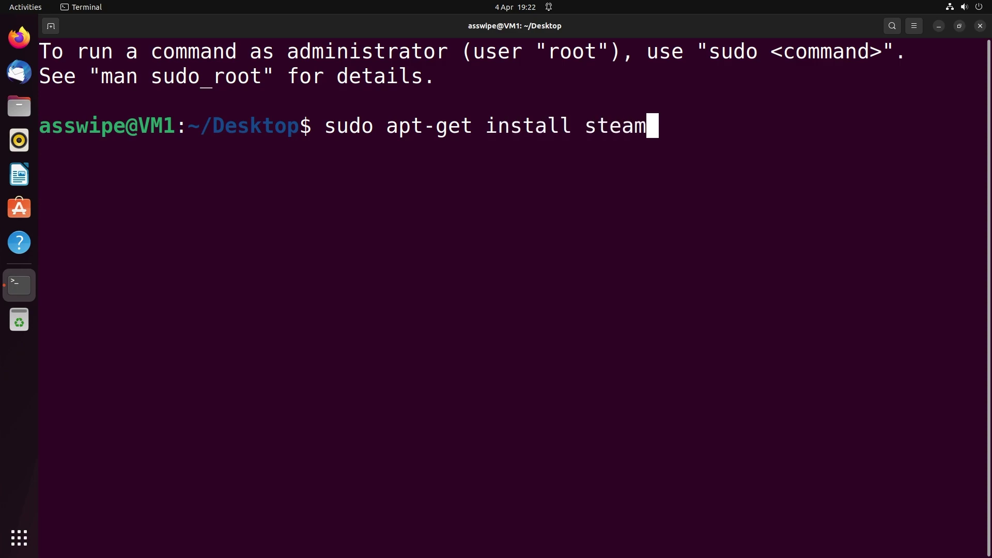
pyautogui.press('Return')
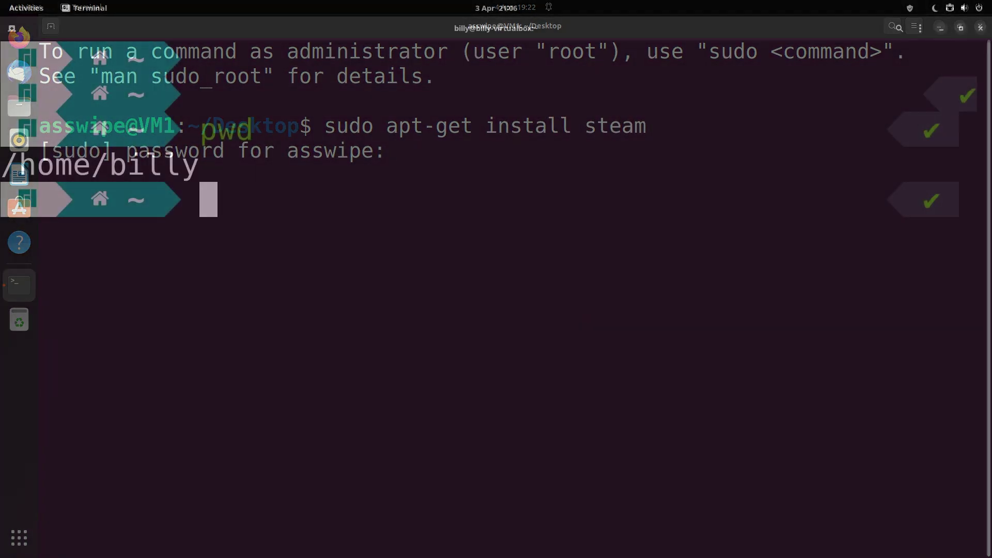
# - Install Steam on Manjaro with sudo pacman -S steam, entering the account password and accepting the installation
pyautogui.write('sudo pacman ')
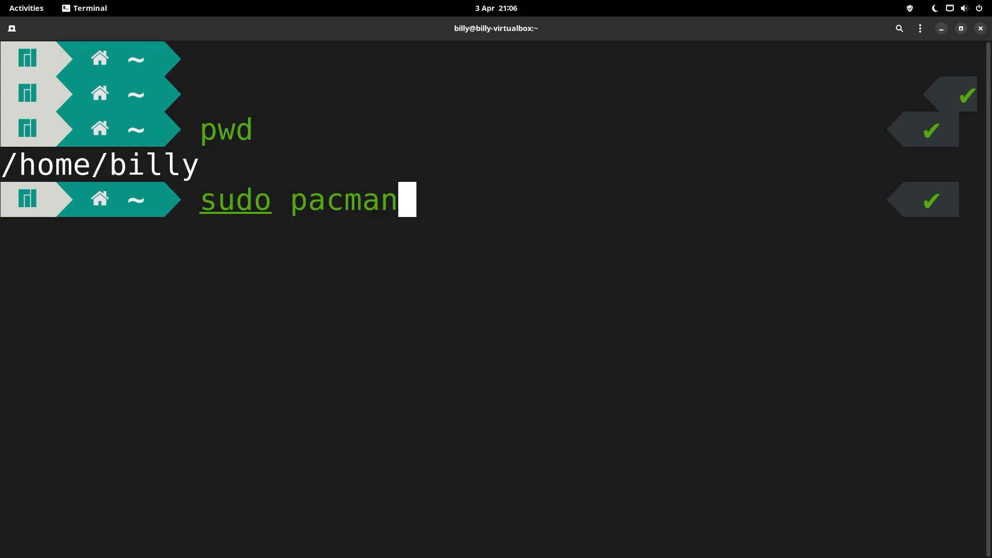
pyautogui.write('-S steam')
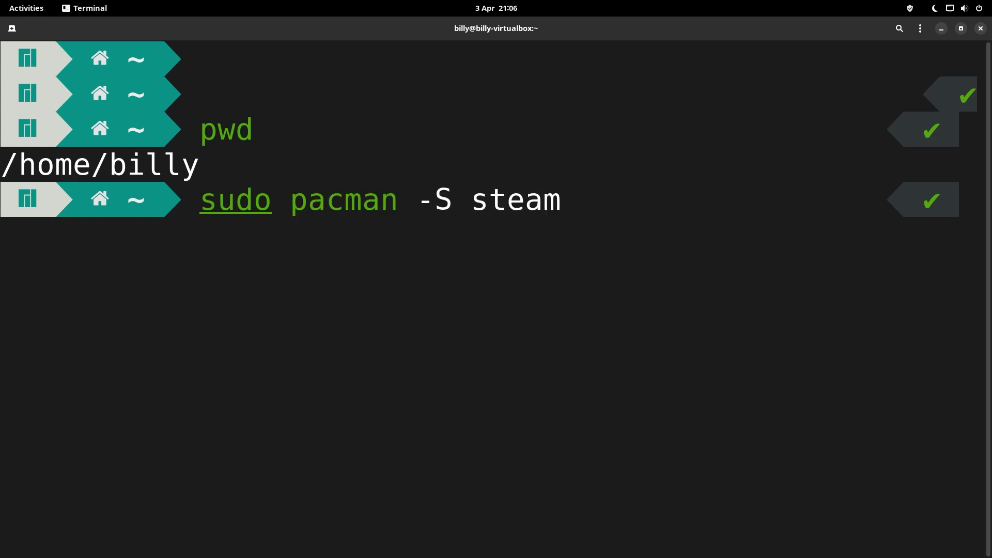
pyautogui.press('Return')
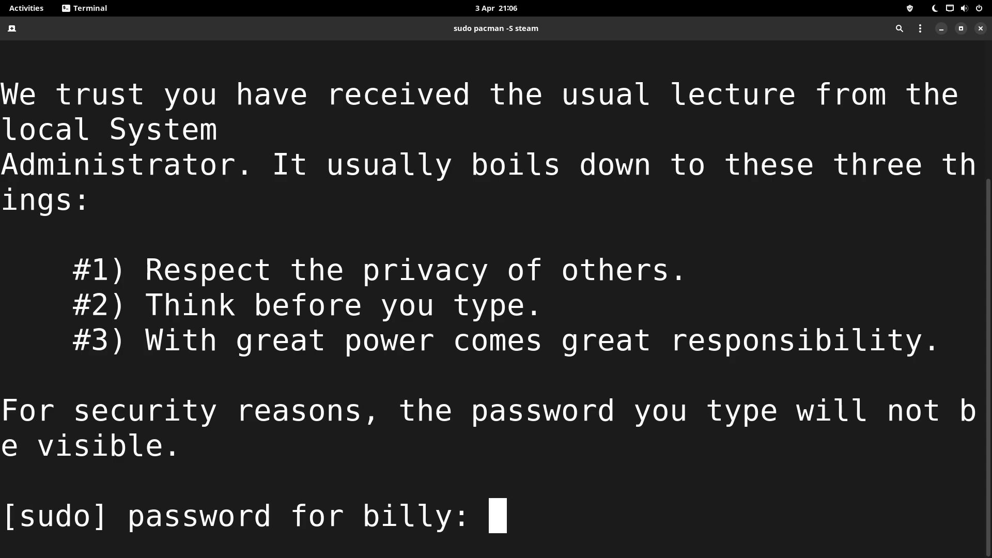
pyautogui.press('Return')
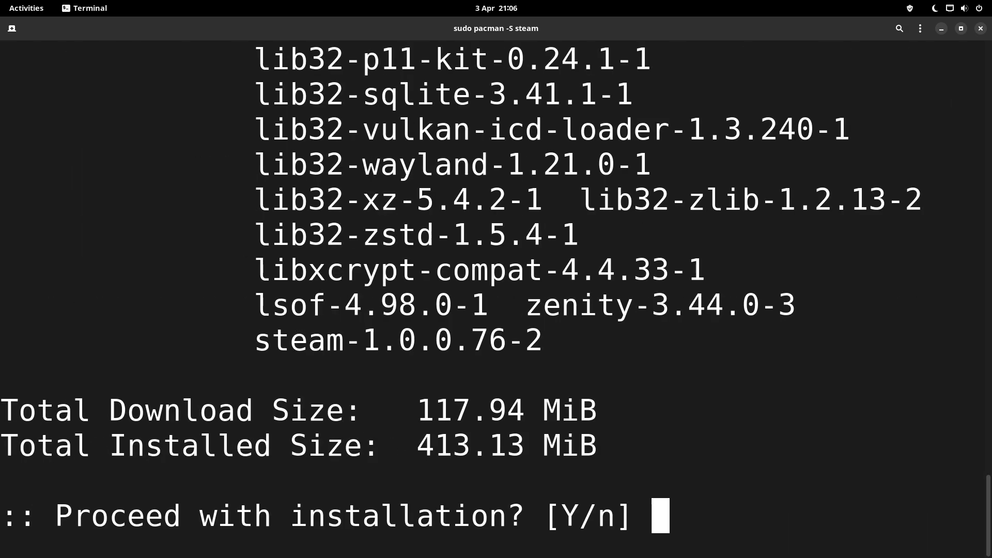
pyautogui.write('y')
pyautogui.press('Return')
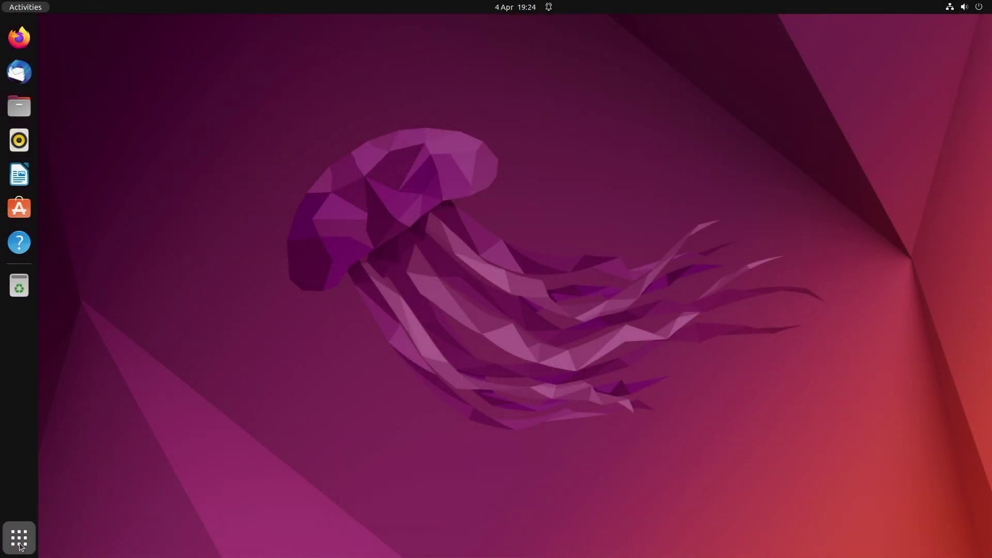
# - Launch Steam from Ubuntu's installed applications
pyautogui.click(19, 537)
pyautogui.scroll(-1, 446, 410)
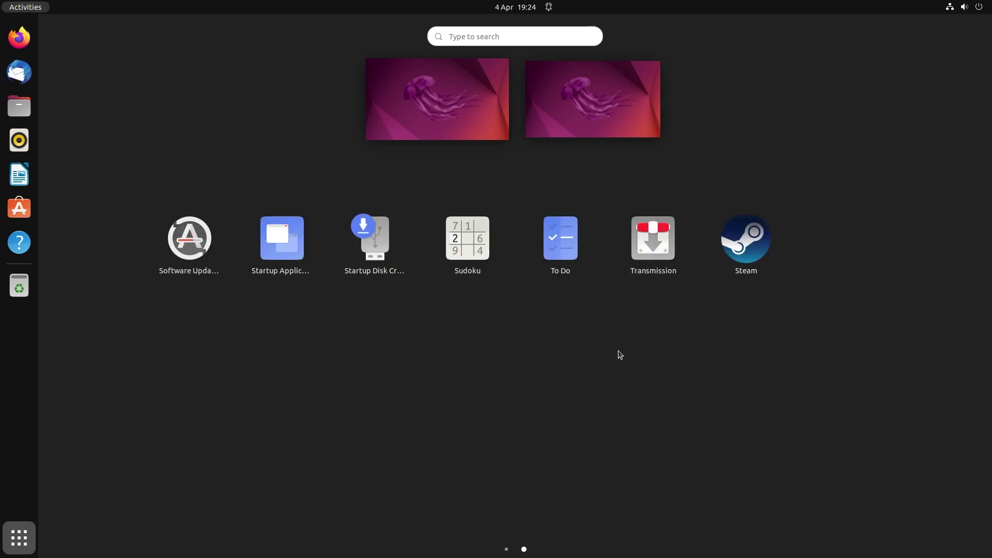
pyautogui.click(738, 242)
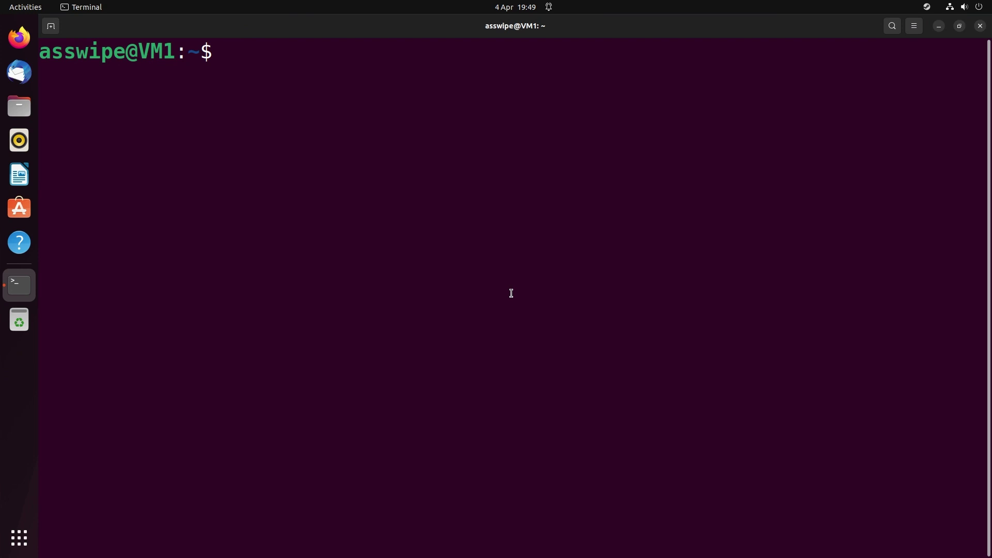
# - Run steam steam://open/console in the Ubuntu terminal and enter download_depot 220 in the Steam console
pyautogui.write('stea')
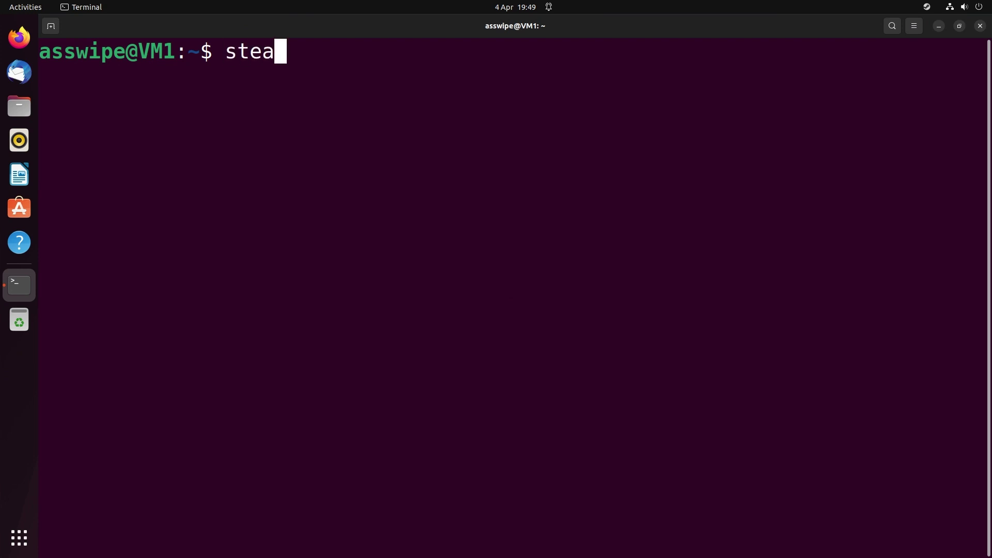
pyautogui.write('m steam')
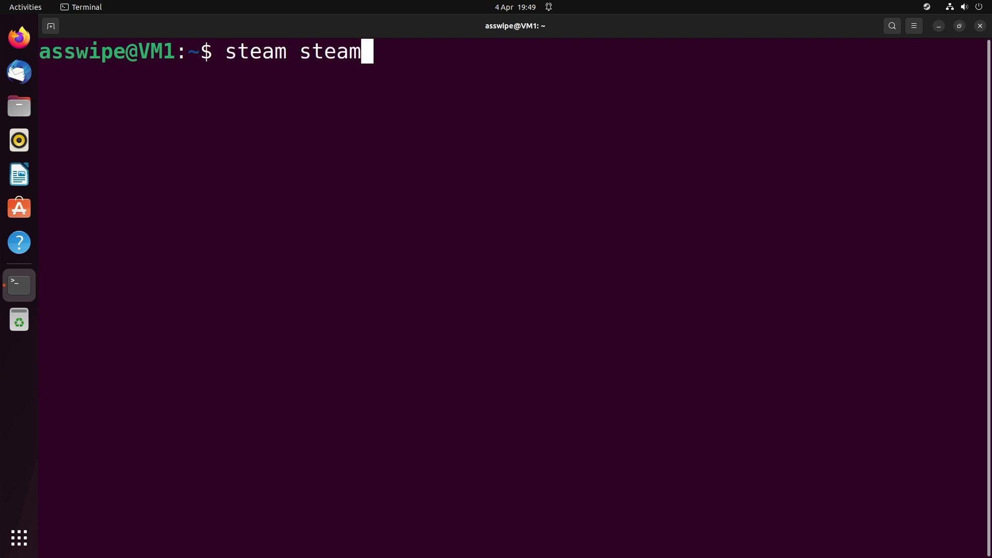
pyautogui.write('://open')
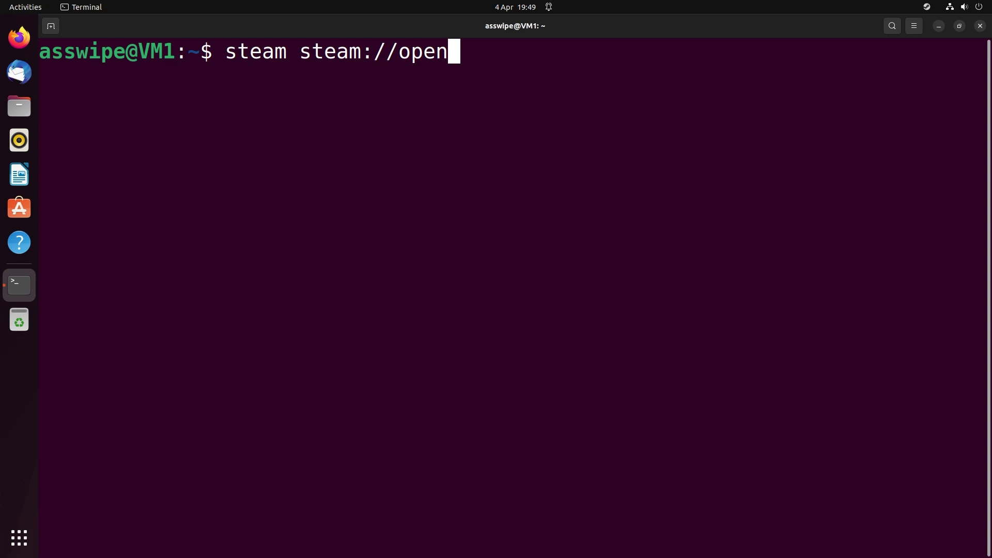
pyautogui.write('/console')
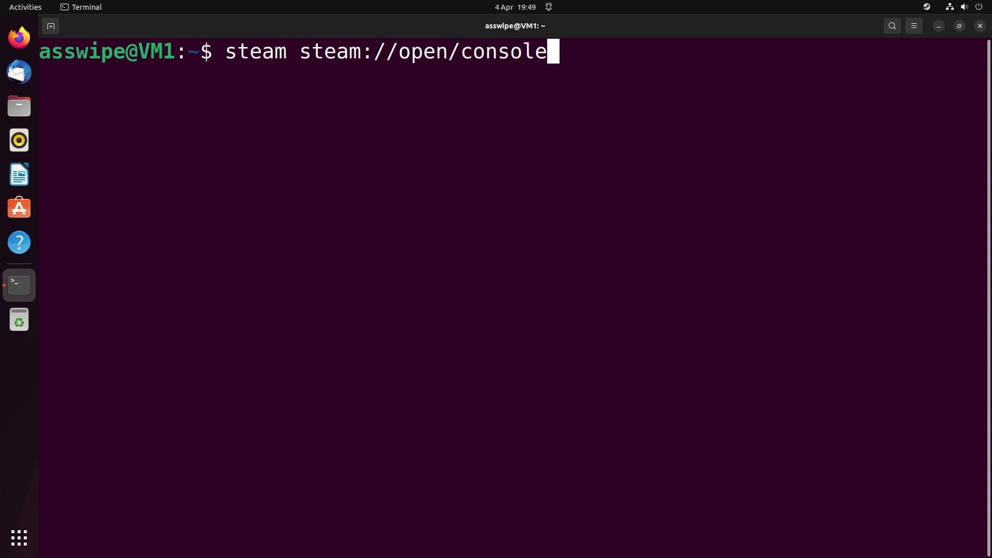
pyautogui.press('Return')
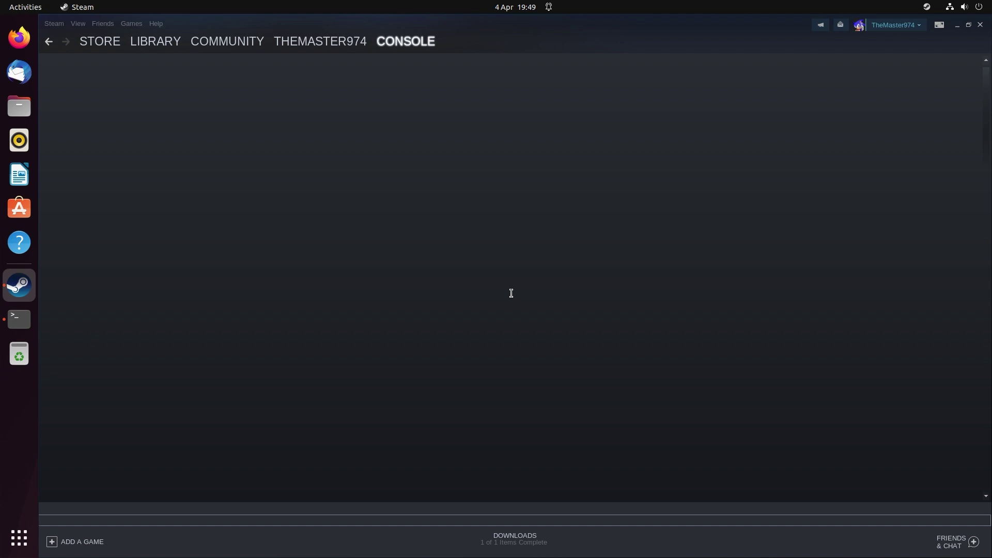
pyautogui.write('download_depot 220')
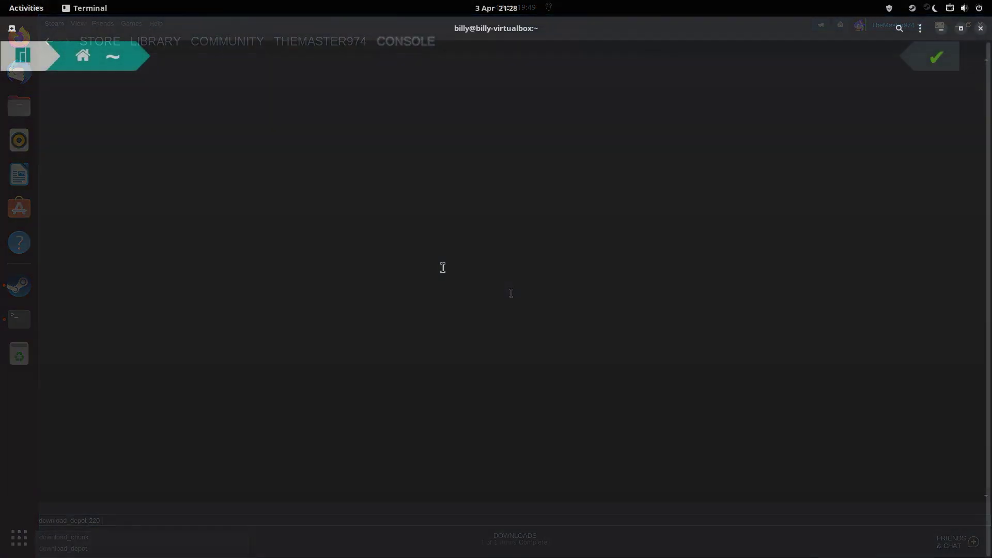
# - Open the Steam console on Manjaro by running steam steam://open/console in the terminal
pyautogui.write('steam steam')
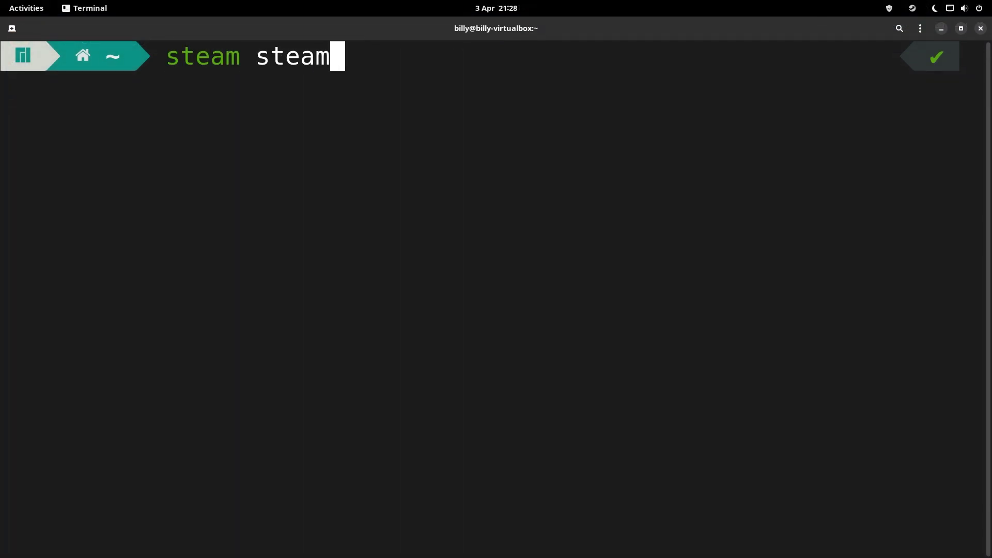
pyautogui.write('://')
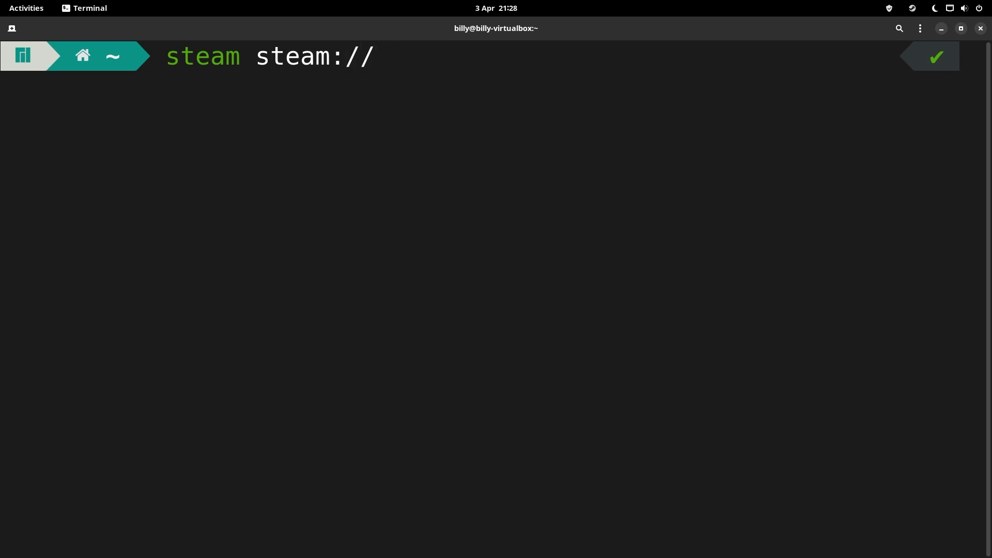
pyautogui.write('open/cons')
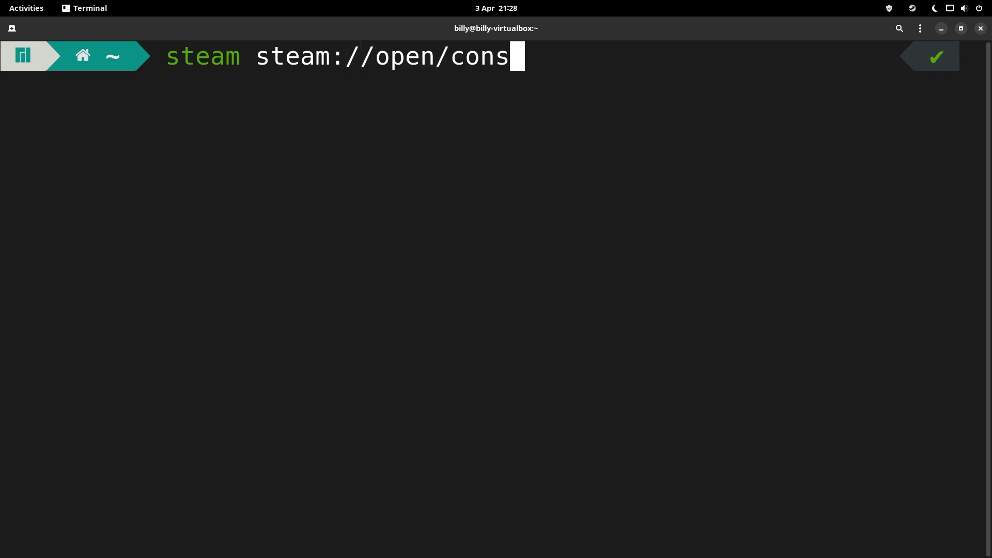
pyautogui.write('ole')
pyautogui.press('Return')
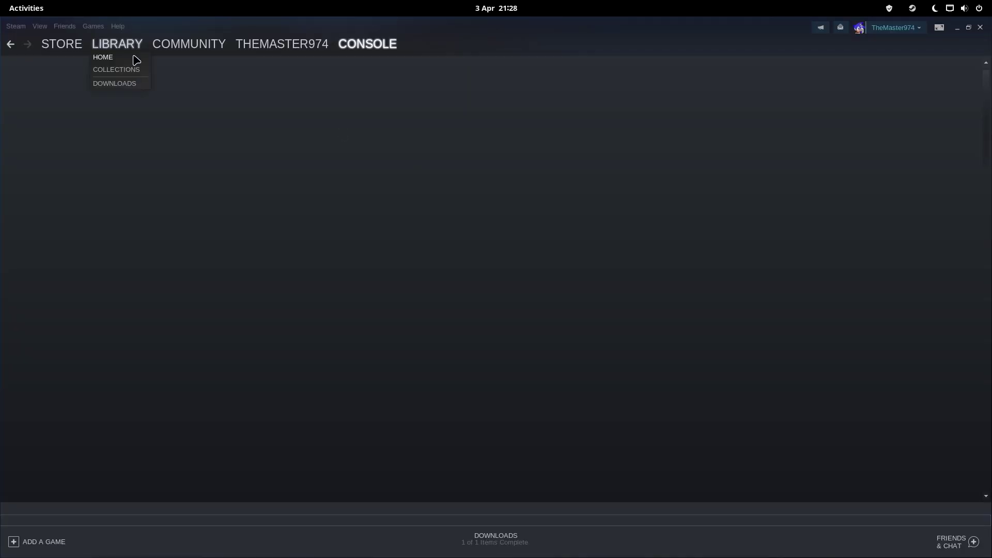
pyautogui.moveTo(255, 45)
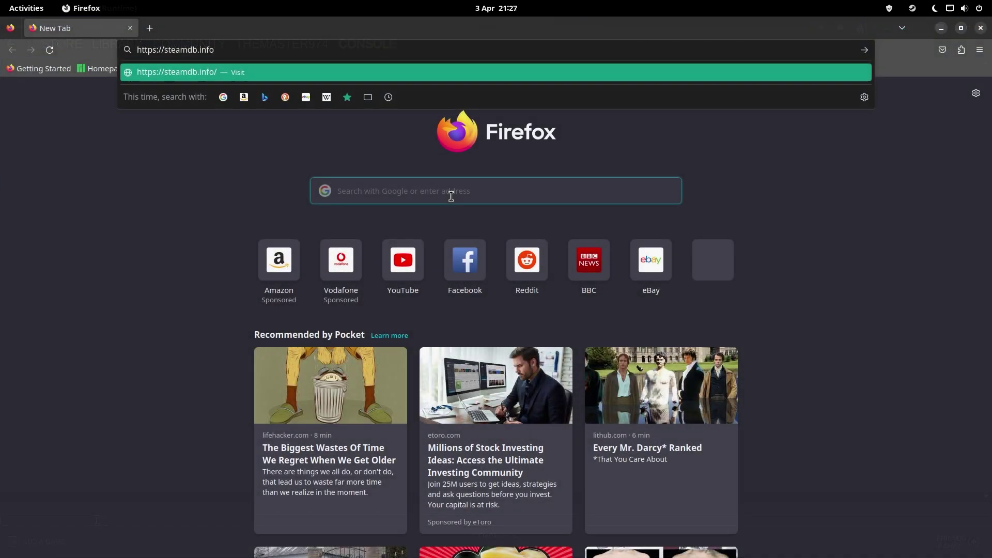
# - Visit steamdb.info in Firefox, search for Half-Life 2 and view the game's depots
pyautogui.press('Return')
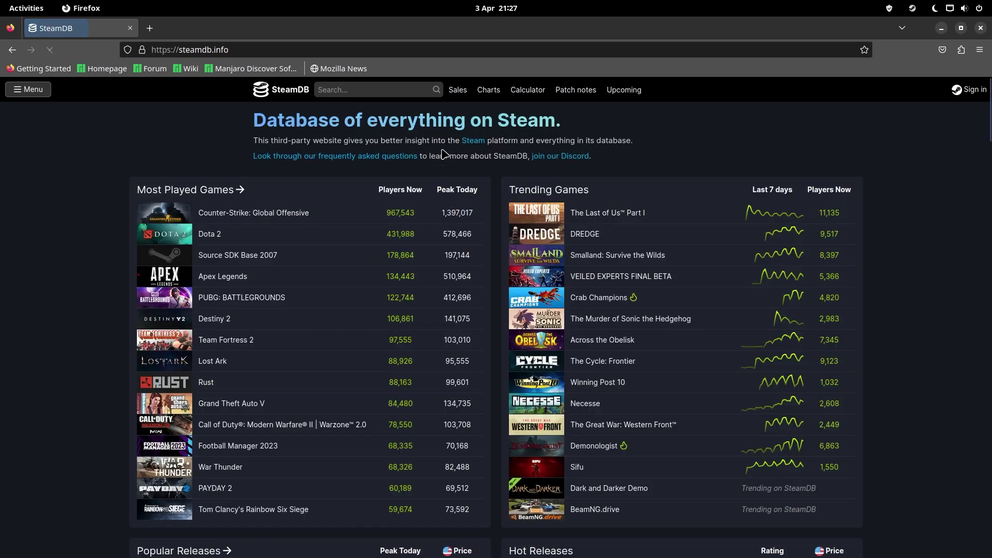
pyautogui.click(402, 92)
pyautogui.write('half')
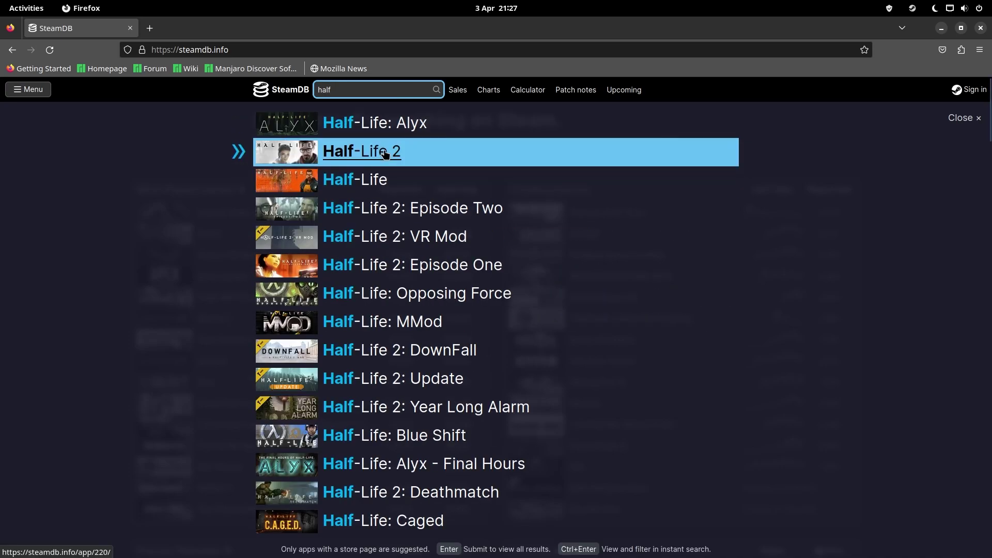
pyautogui.click(385, 153)
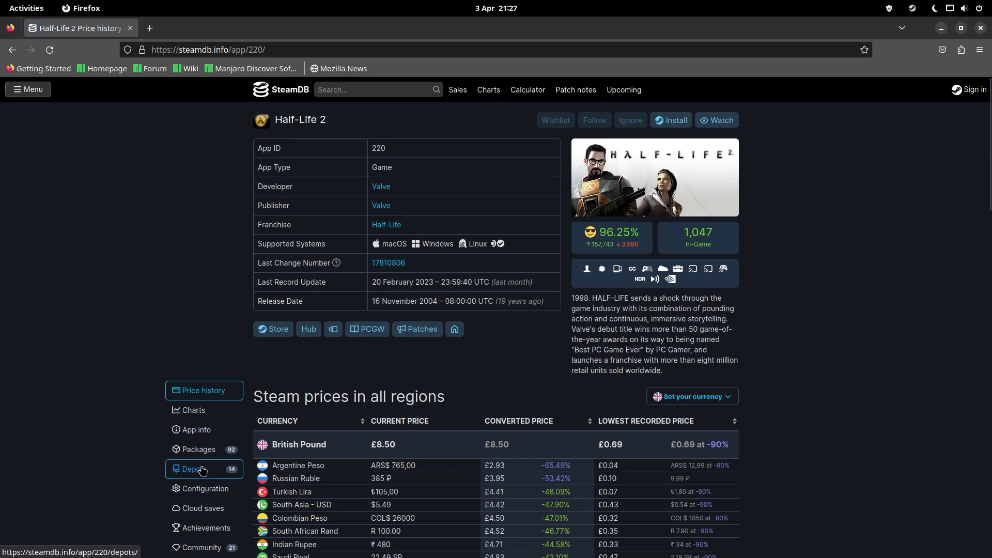
pyautogui.click(194, 471)
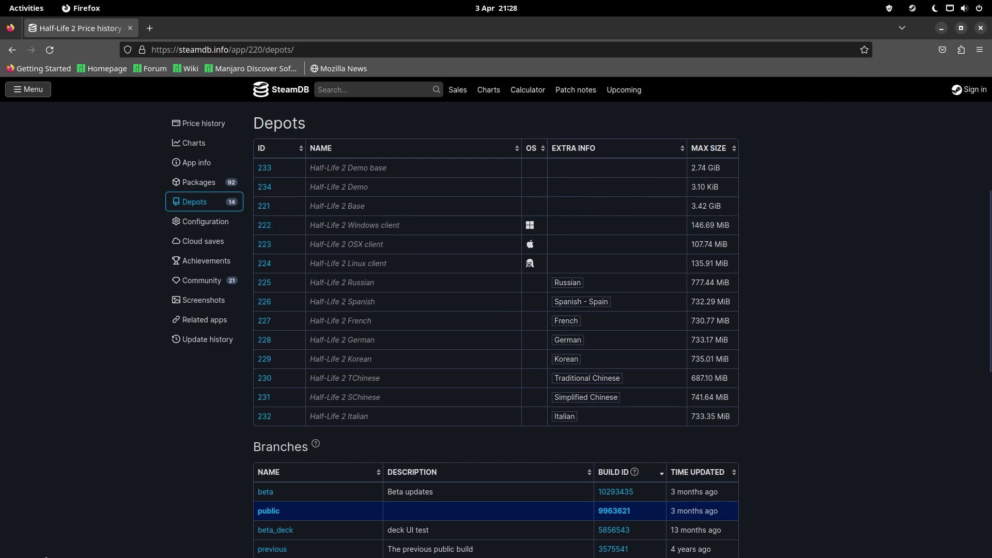
# - Switch to the Steam console and run download_depot 220 222 to download the Half-Life 2 Windows client
pyautogui.click(28, 15)
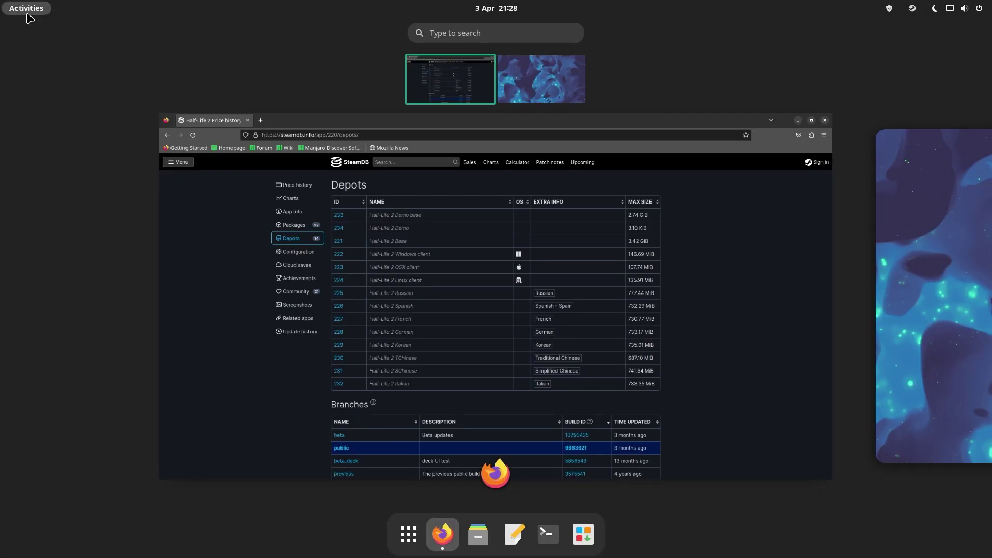
pyautogui.click(284, 205)
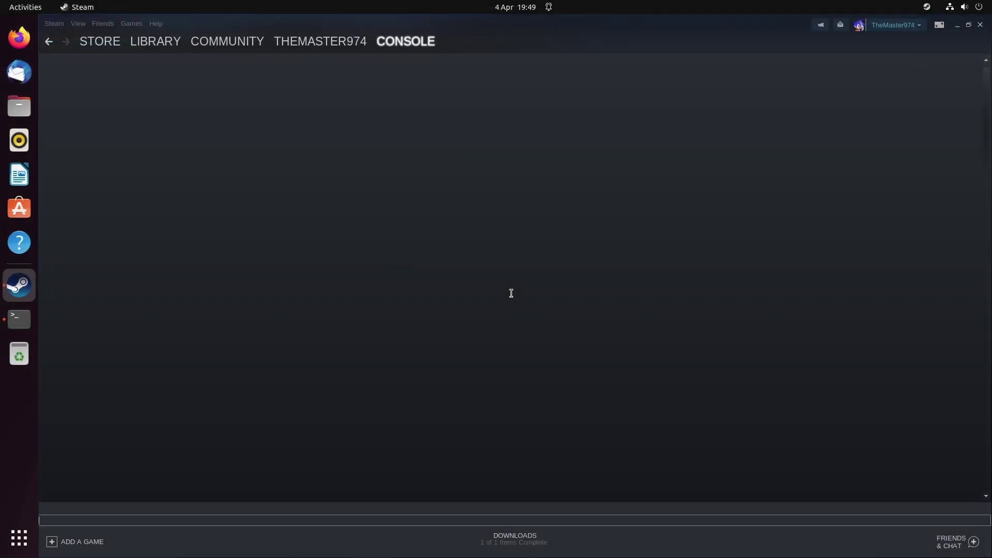
pyautogui.write('download_depot 220 222')
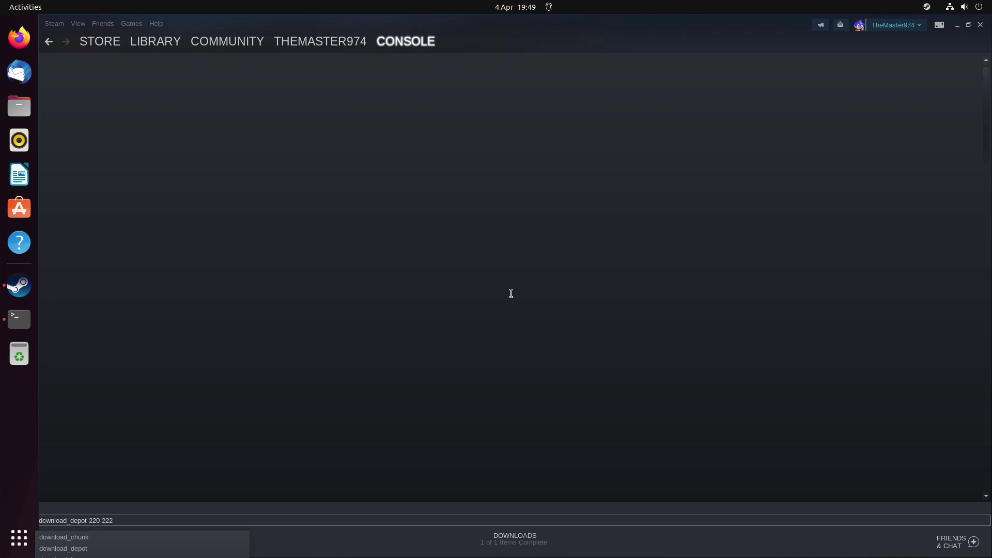
pyautogui.press('Return')
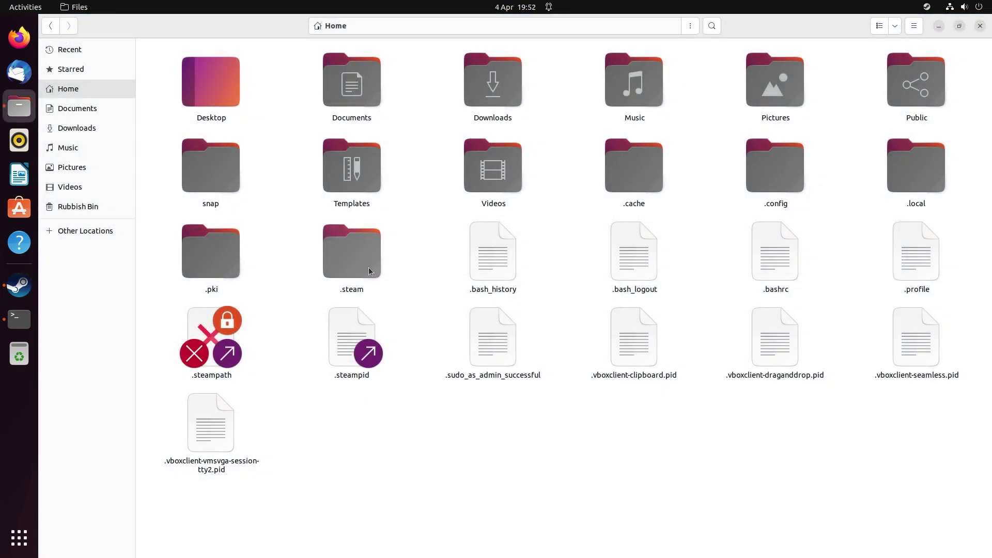
# - On Ubuntu, open .steam/debian-installation/ubuntu12_32/steamapps/content/app_220/depot_222/bin and locate hammer.exe in it
pyautogui.doubleClick(369, 270)
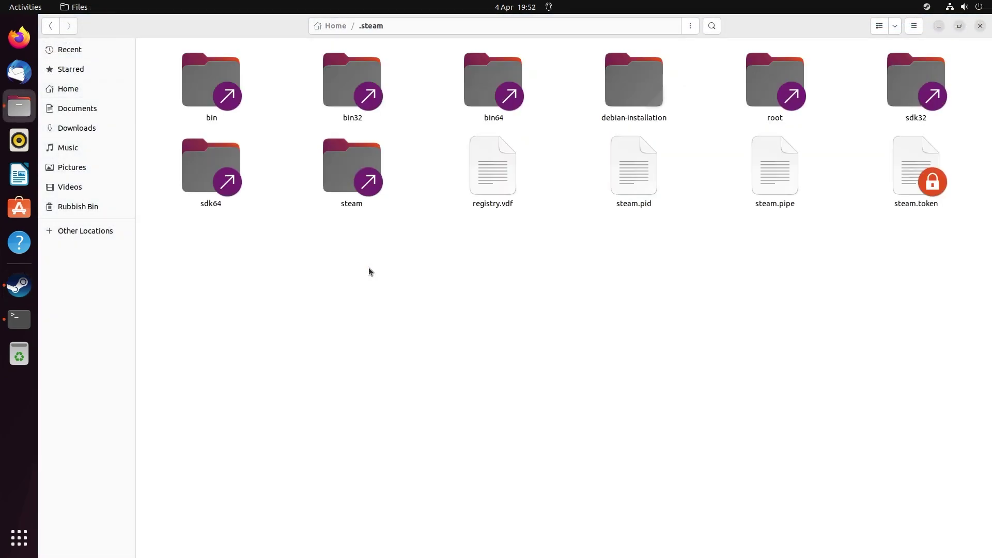
pyautogui.doubleClick(629, 94)
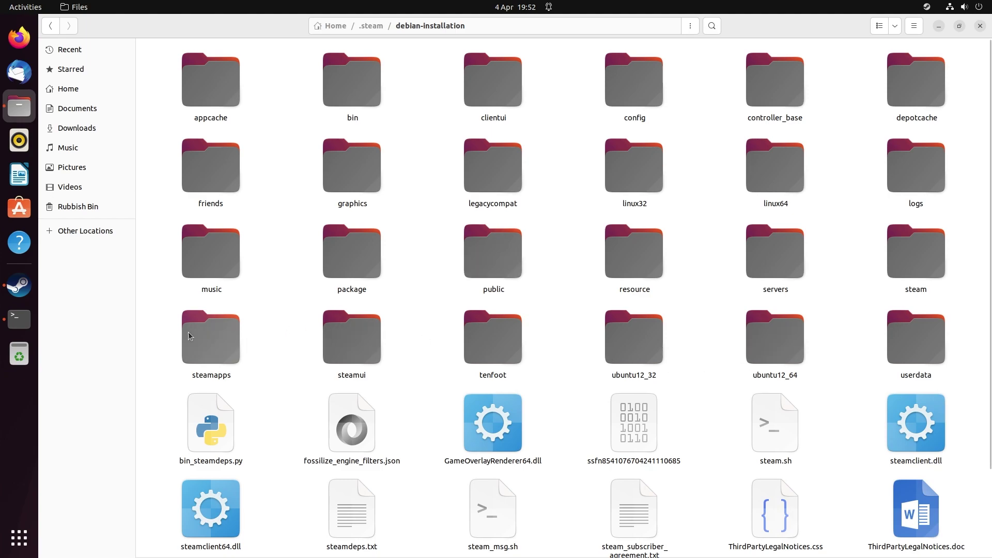
pyautogui.click(635, 355)
pyautogui.doubleClick(635, 355)
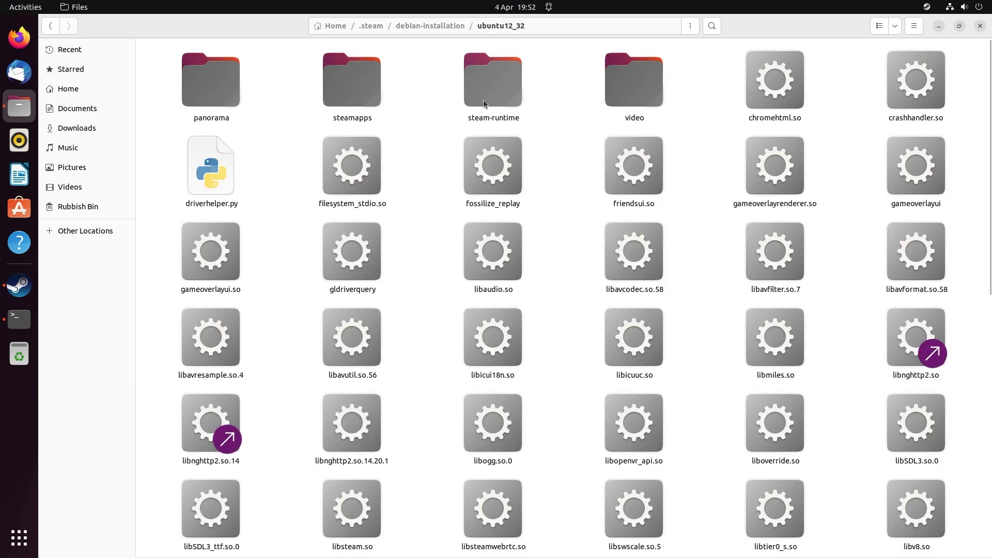
pyautogui.doubleClick(352, 83)
pyautogui.doubleClick(238, 107)
pyautogui.doubleClick(246, 101)
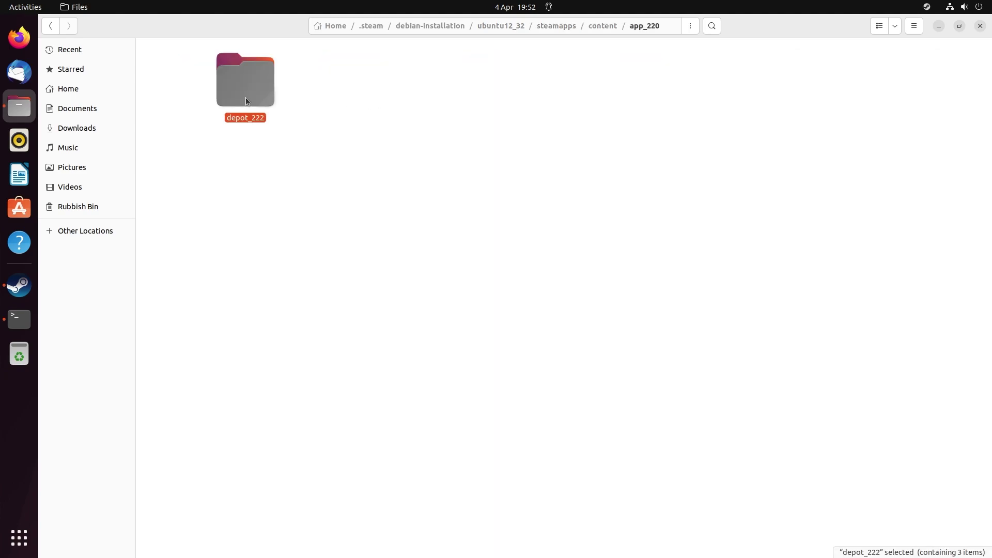
pyautogui.doubleClick(246, 97)
pyautogui.doubleClick(231, 92)
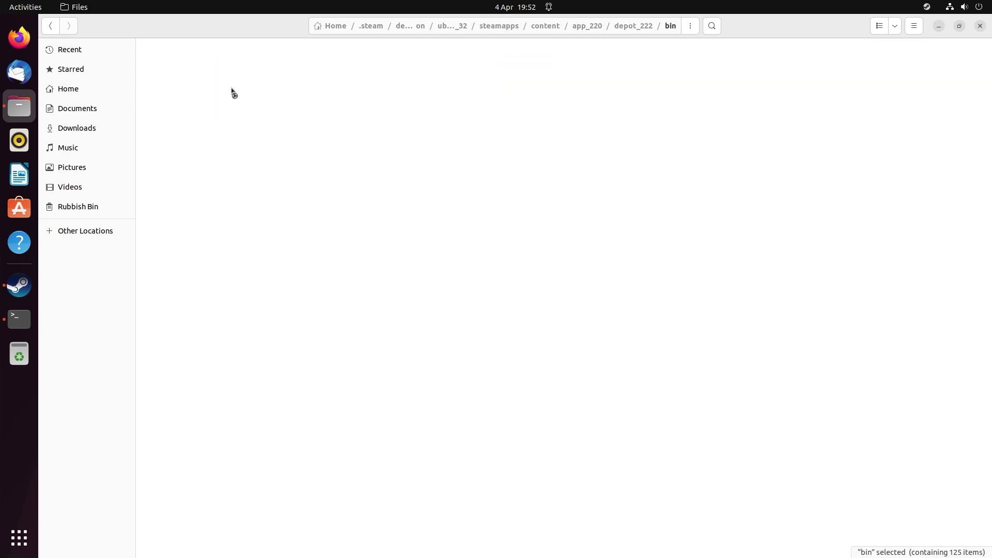
pyautogui.scroll(-2, 576, 424)
pyautogui.scroll(-5, 575, 425)
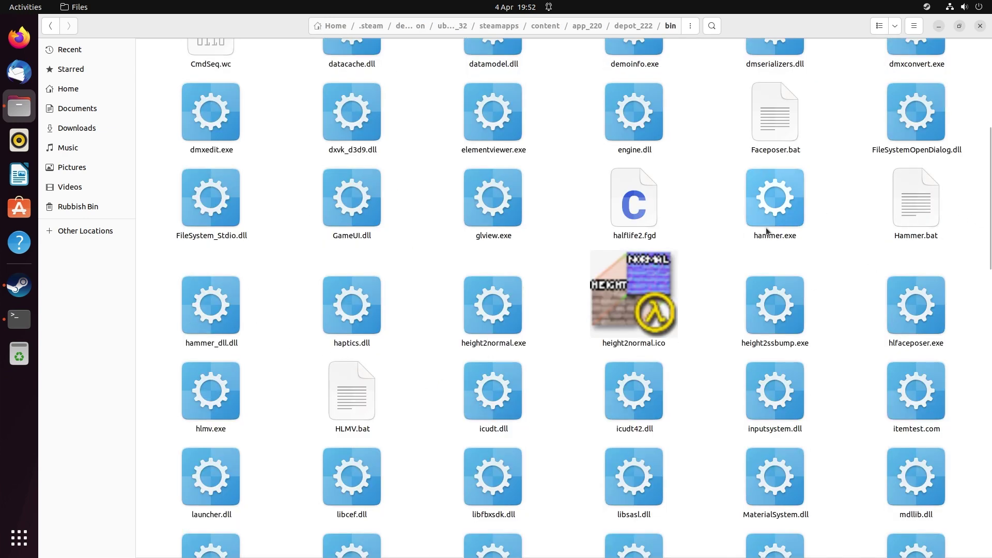
# - Copy the bin folder from depot_222 and return to the .steam folder
pyautogui.click(634, 26)
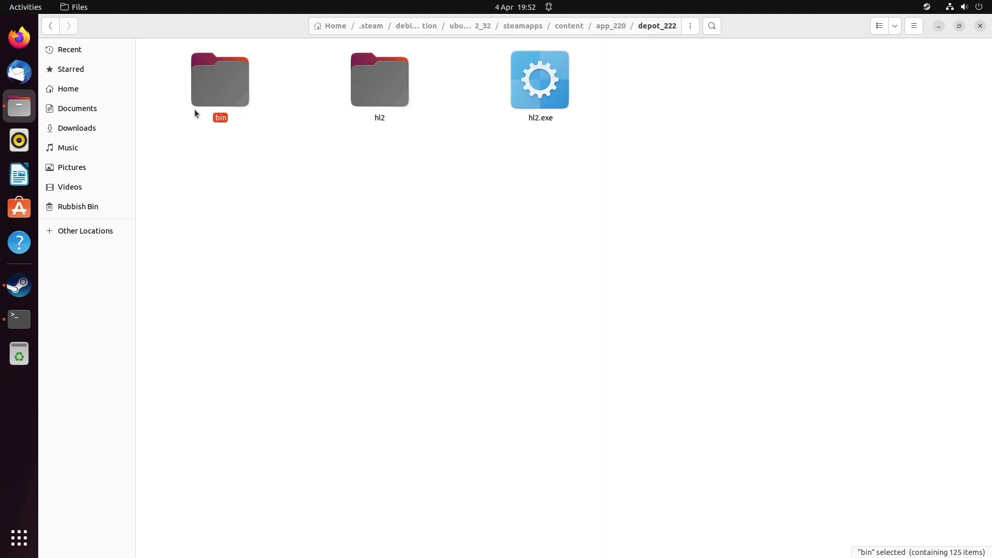
pyautogui.rightClick(219, 81)
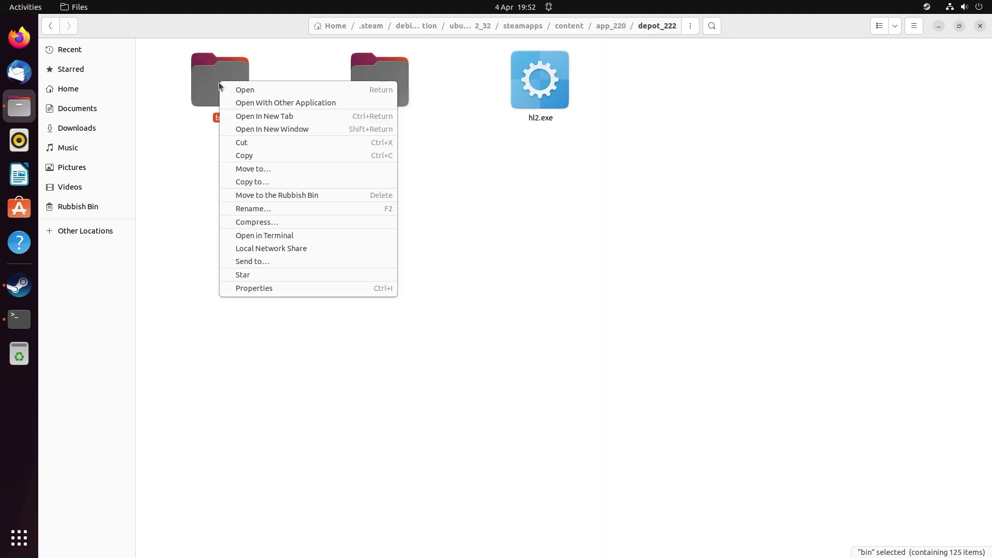
pyautogui.click(246, 155)
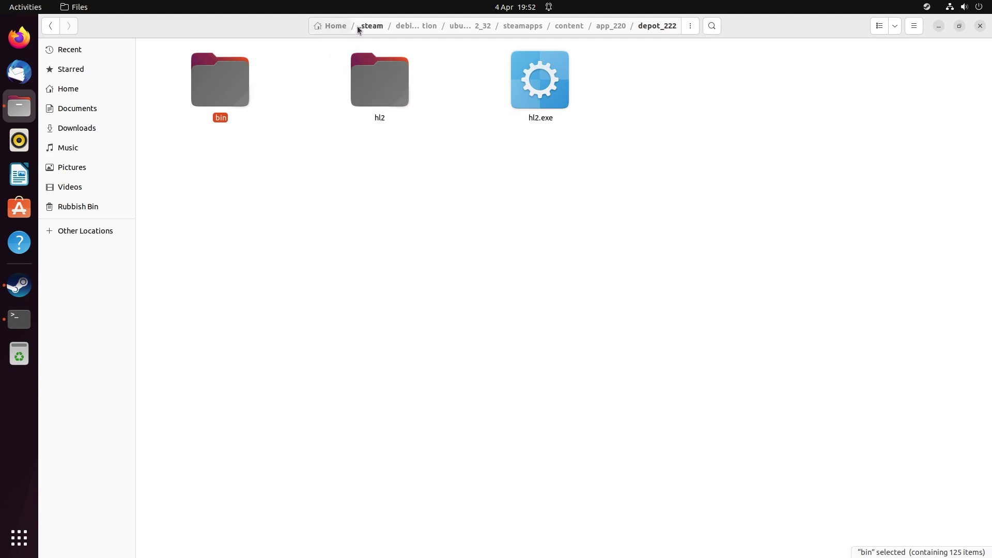
pyautogui.click(371, 25)
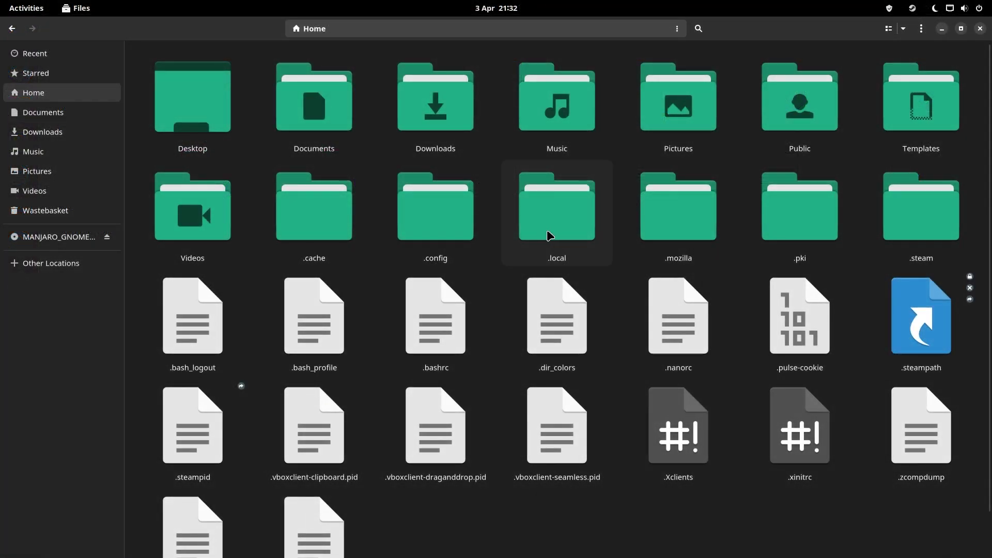
# - On Manjaro, open the depot_222 folder under .local/share/Steam/ubuntu12_32/steamapps/content/app_220
pyautogui.doubleClick(549, 236)
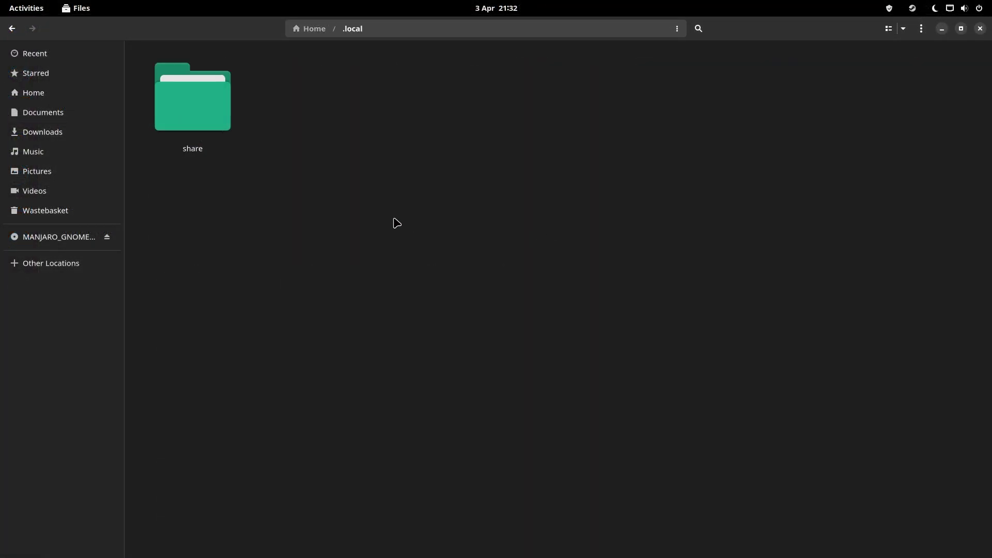
pyautogui.doubleClick(191, 120)
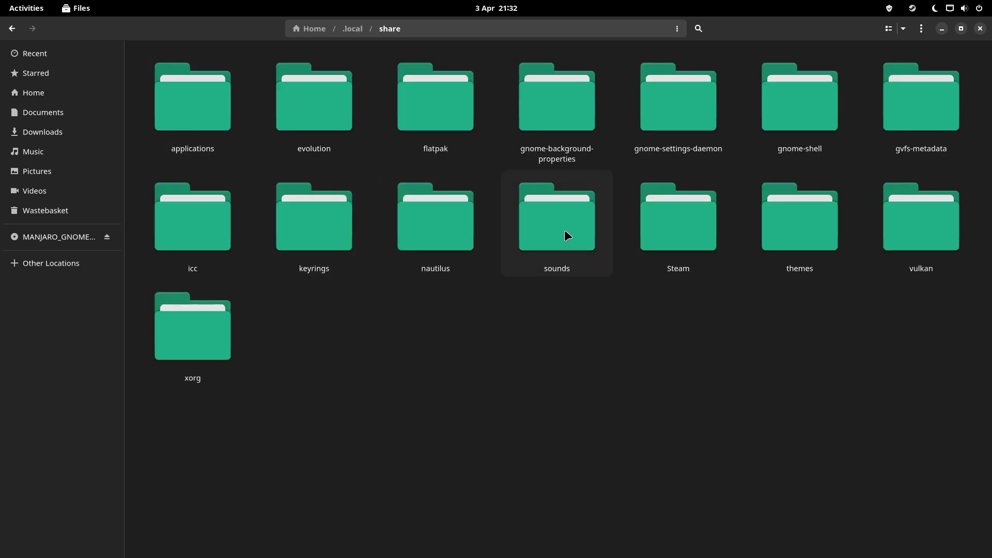
pyautogui.doubleClick(695, 234)
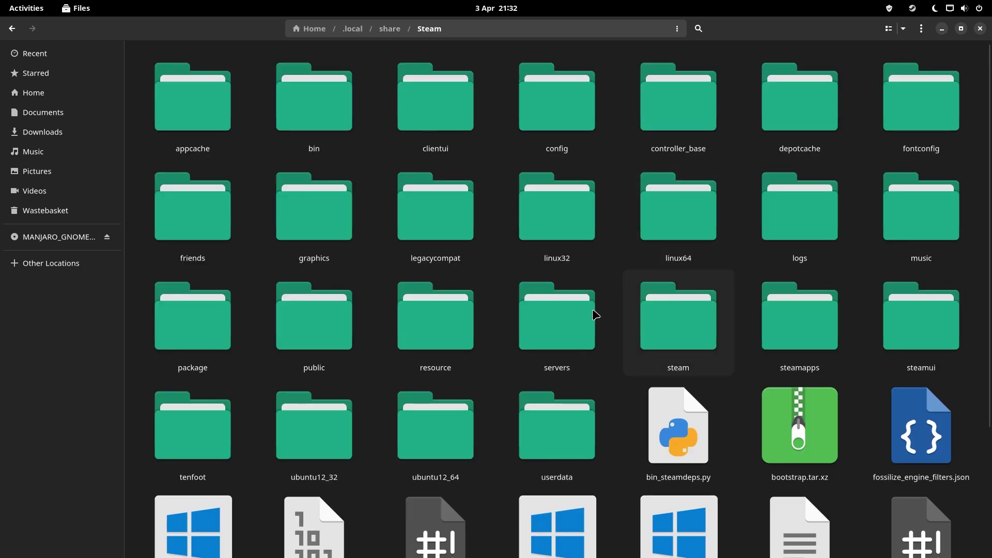
pyautogui.doubleClick(305, 440)
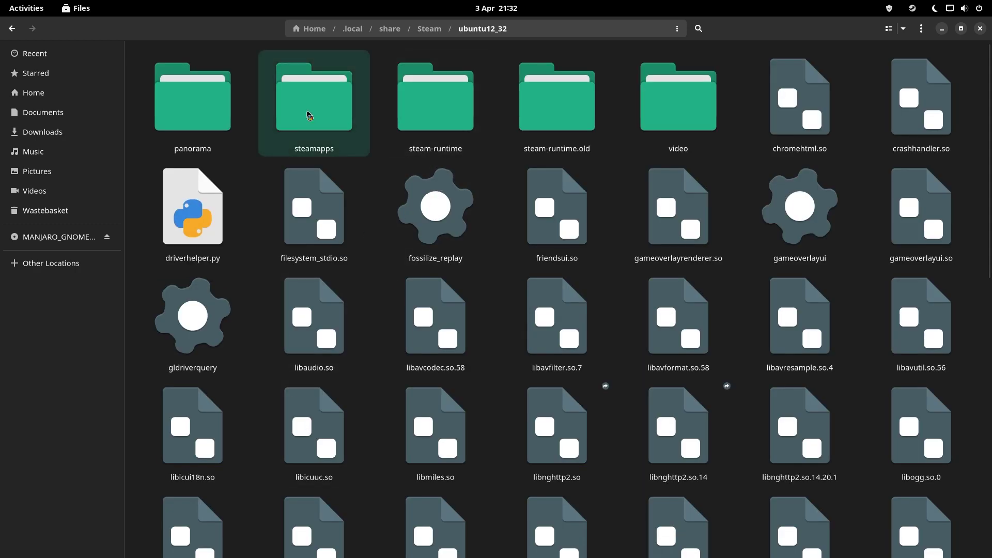
pyautogui.doubleClick(330, 113)
pyautogui.doubleClick(192, 111)
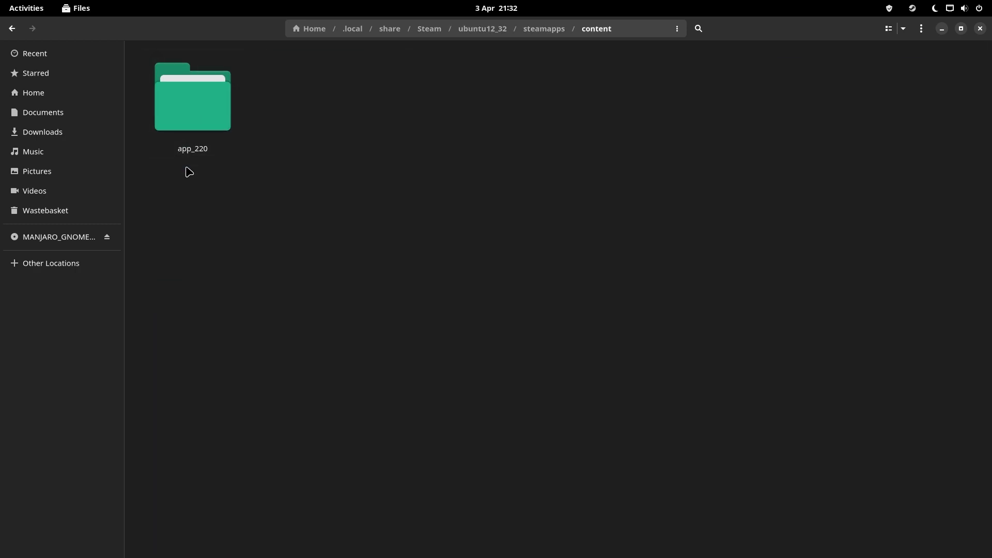
pyautogui.doubleClick(193, 108)
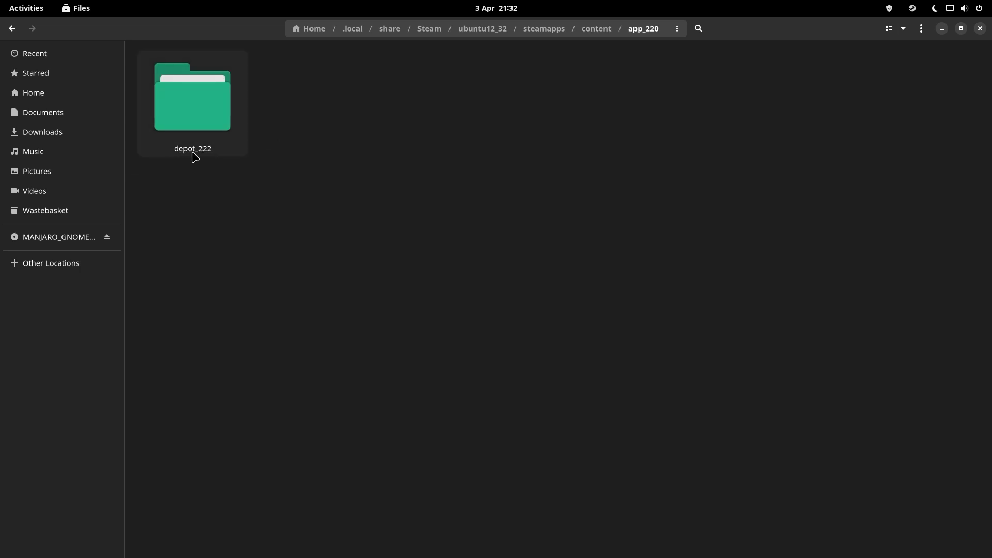
pyautogui.doubleClick(213, 124)
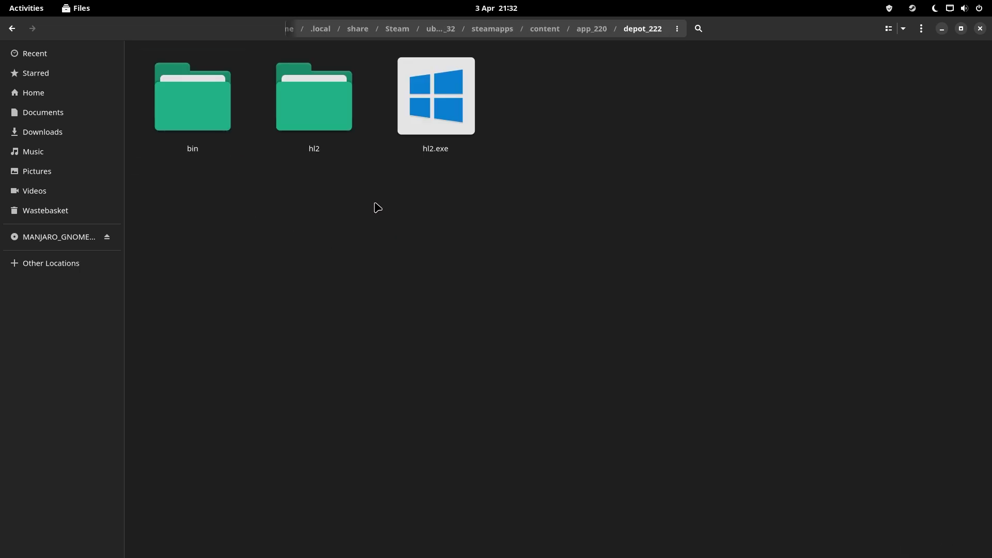
# - Copy depot_222's bin folder on Manjaro and go back to .local/share/Steam
pyautogui.click(200, 108)
pyautogui.rightClick(200, 108)
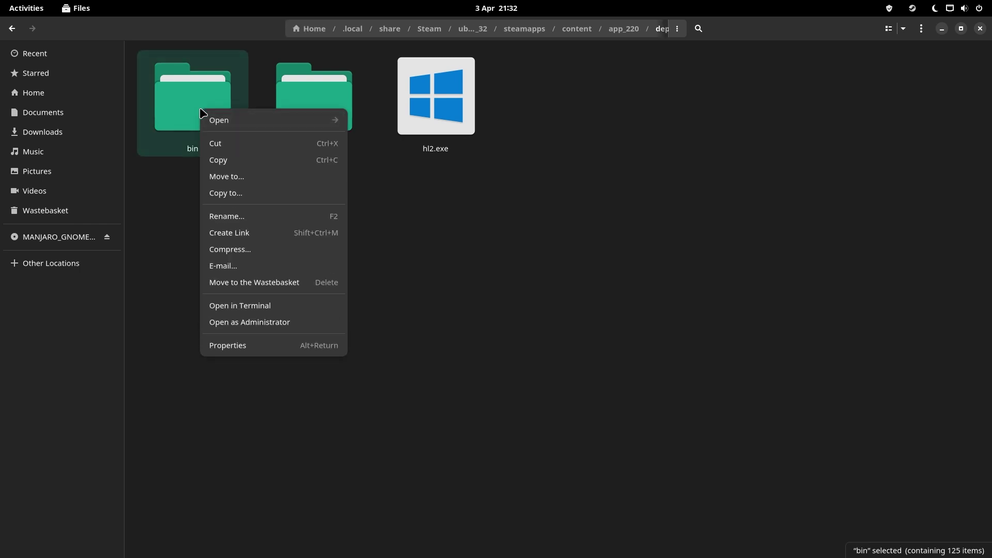
pyautogui.click(222, 165)
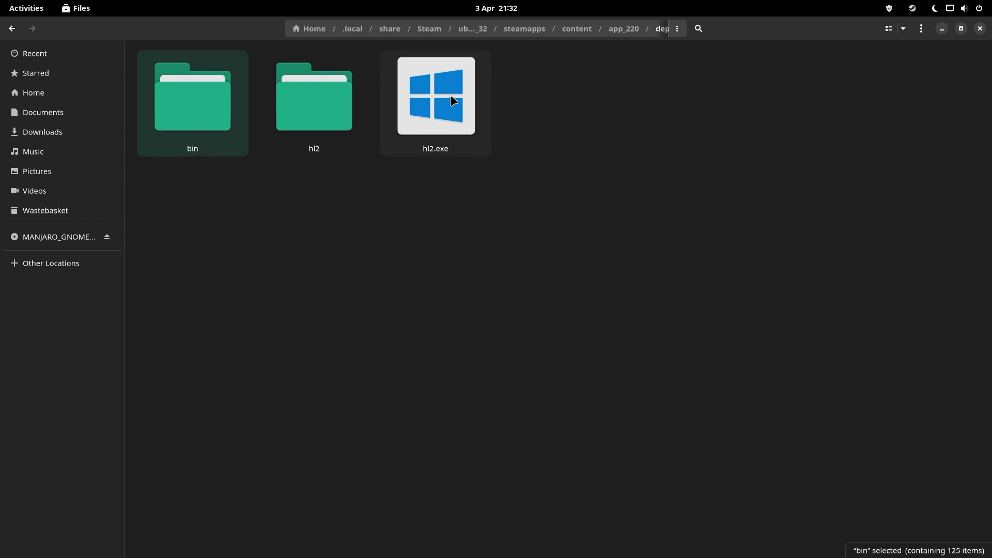
pyautogui.click(352, 28)
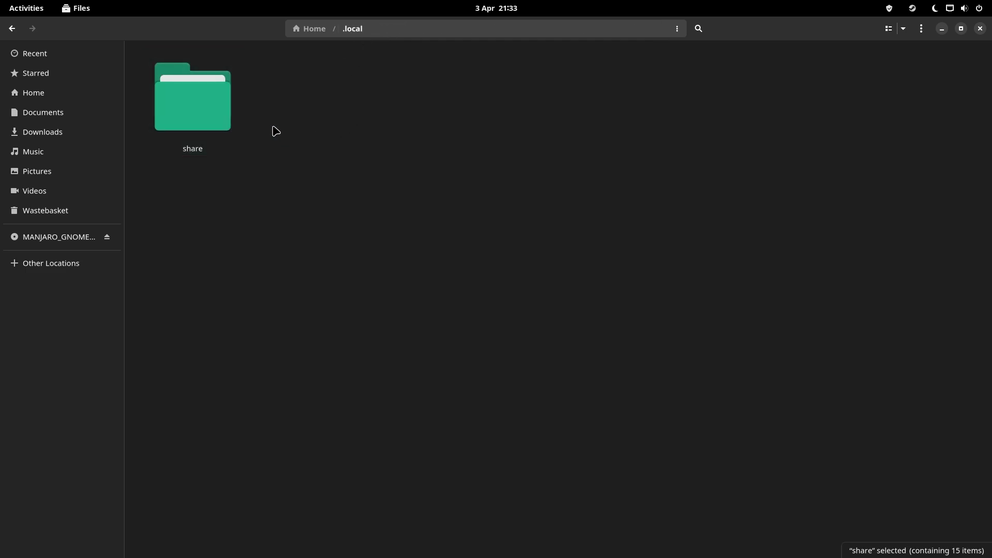
pyautogui.doubleClick(200, 105)
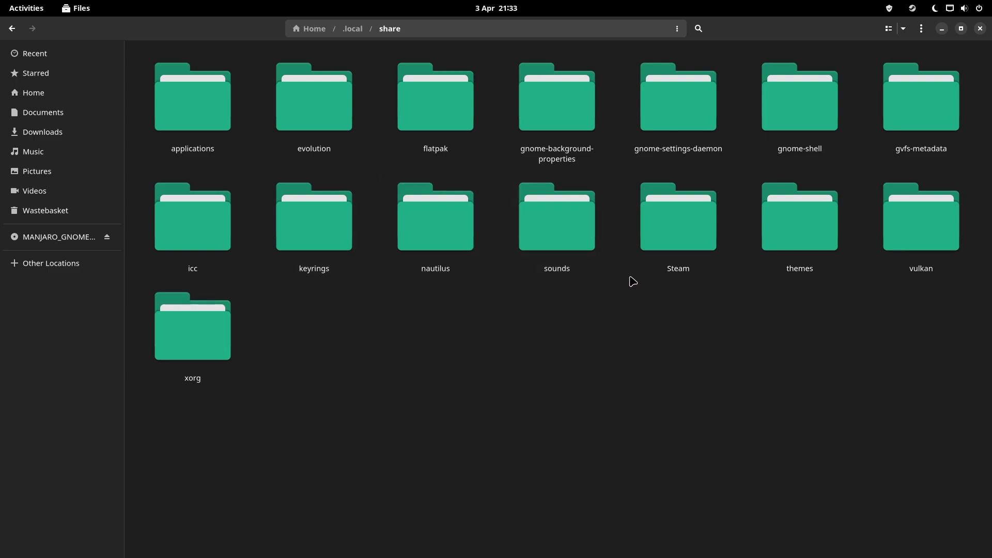
pyautogui.doubleClick(679, 218)
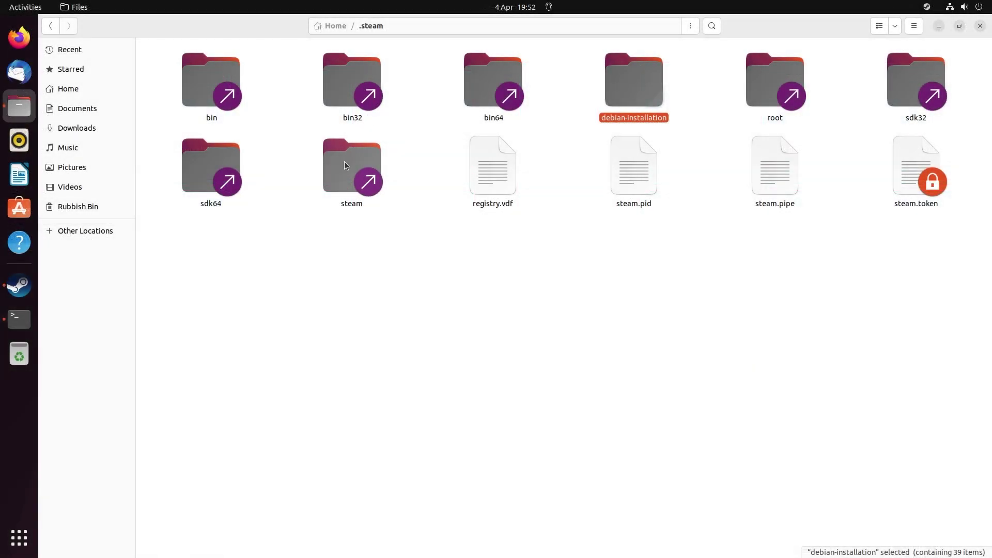
# - On Ubuntu, paste the copied bin folder into .steam/steam/steamapps/common/Half-Life 2 and merge it with the existing bin folder
pyautogui.doubleClick(345, 162)
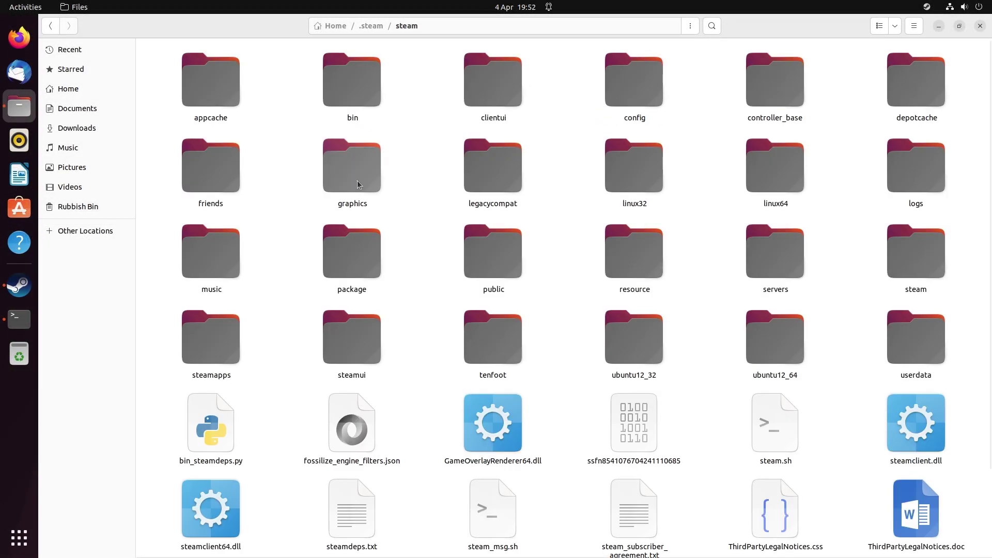
pyautogui.doubleClick(198, 345)
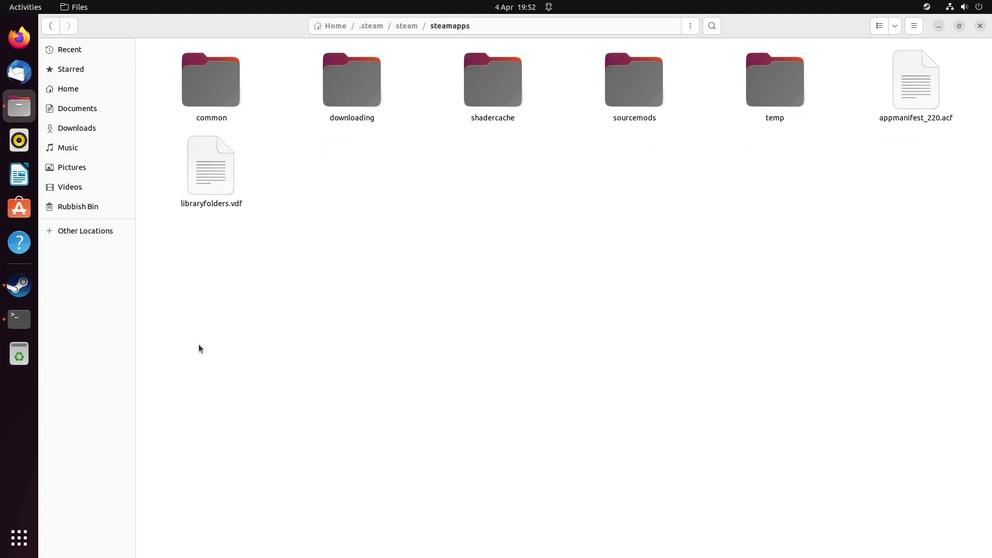
pyautogui.doubleClick(211, 76)
pyautogui.doubleClick(259, 76)
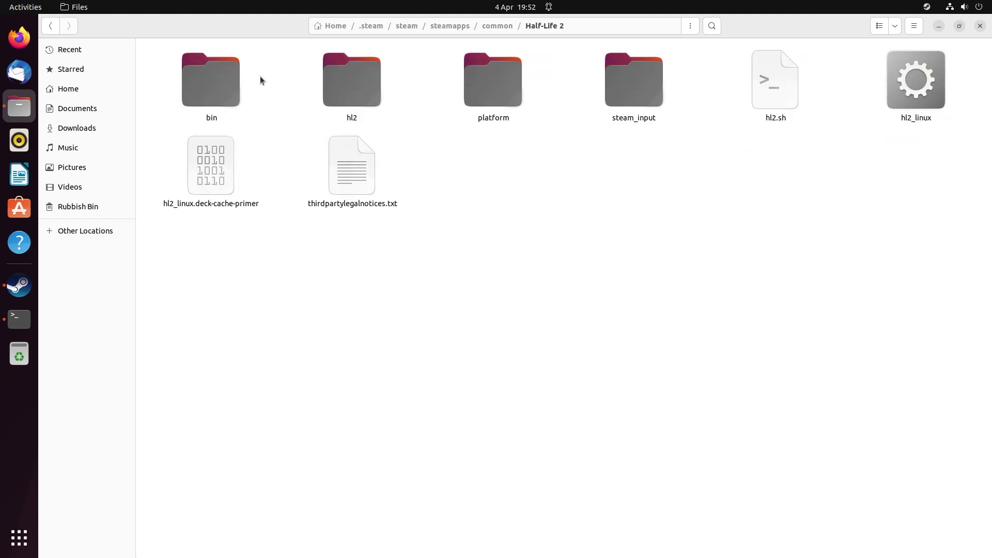
pyautogui.rightClick(533, 300)
pyautogui.click(552, 337)
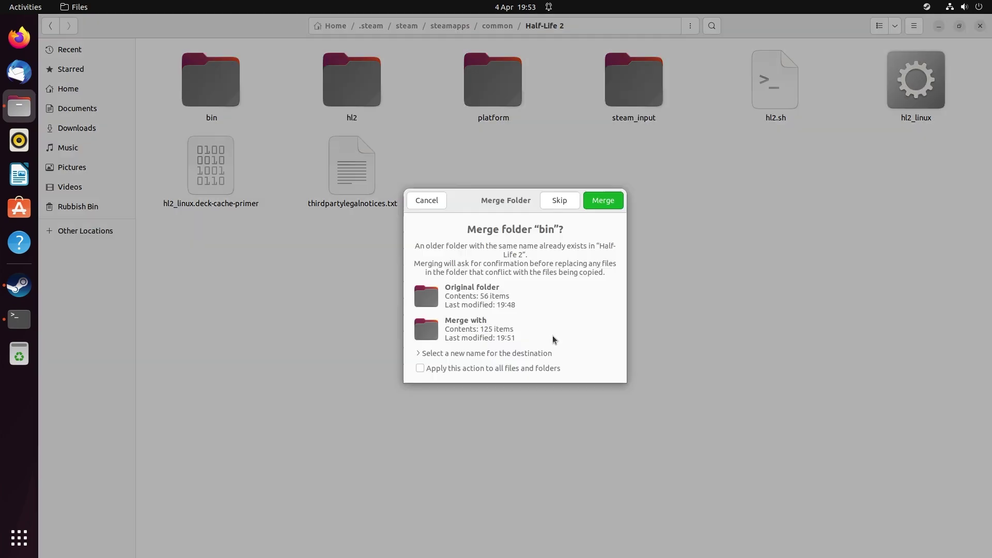
pyautogui.click(611, 195)
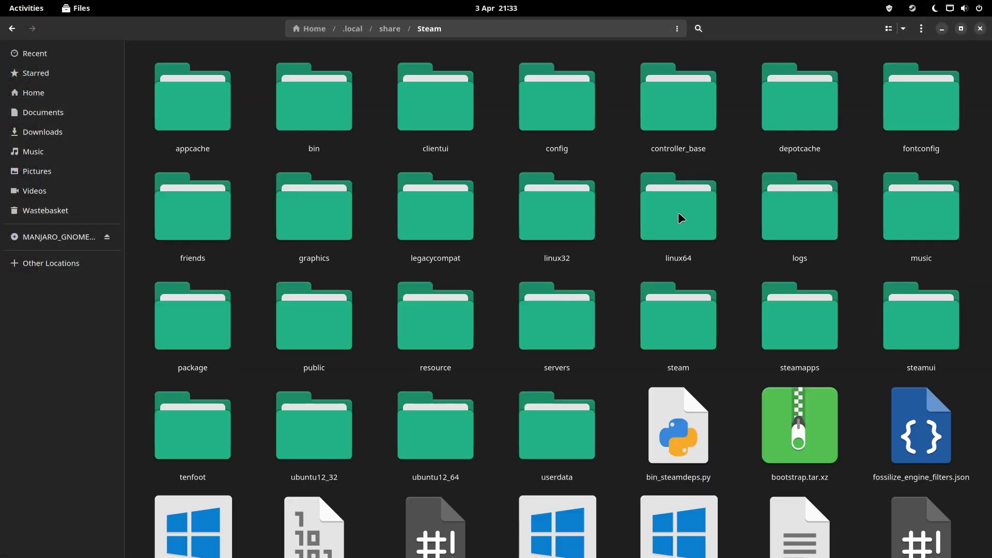
# - On Manjaro, paste the copied bin folder into Steam's steamapps/common/Half-Life 2 folder and merge it with the existing one
pyautogui.doubleClick(776, 313)
pyautogui.doubleClick(193, 114)
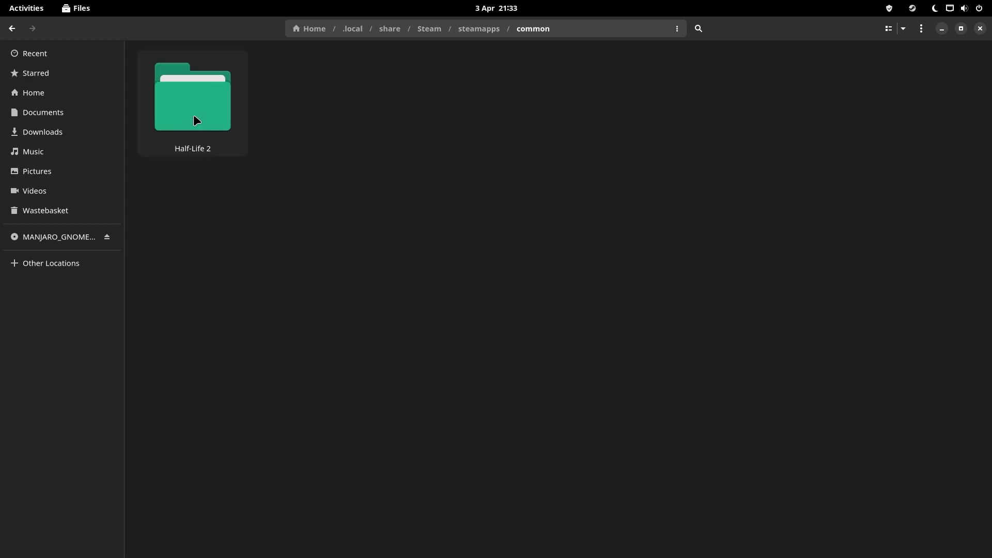
pyautogui.doubleClick(193, 114)
pyautogui.rightClick(427, 290)
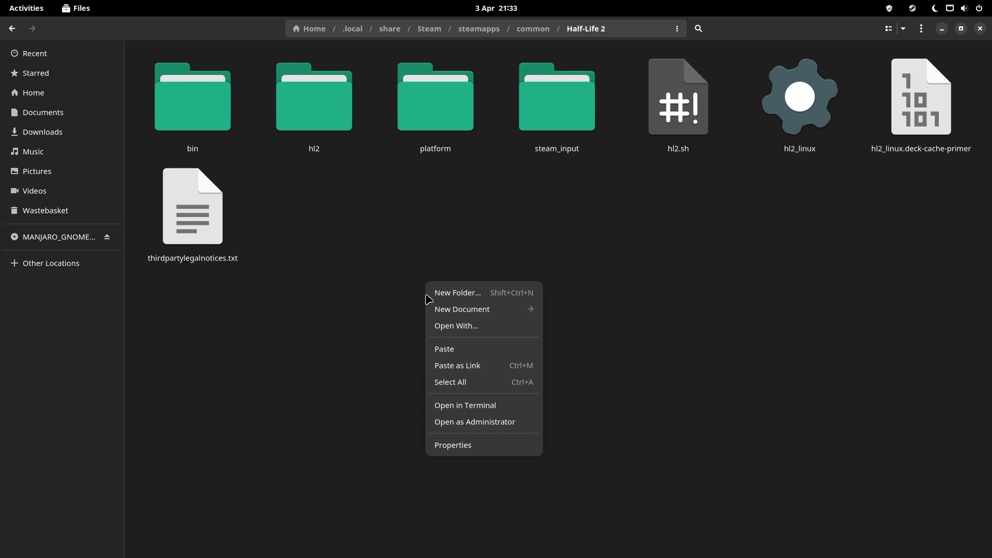
pyautogui.click(447, 351)
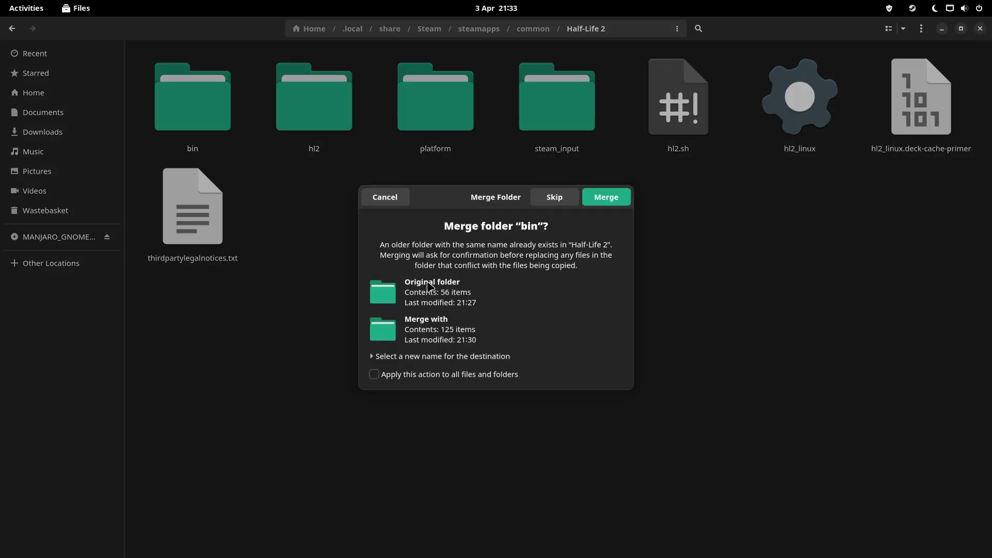
pyautogui.click(604, 199)
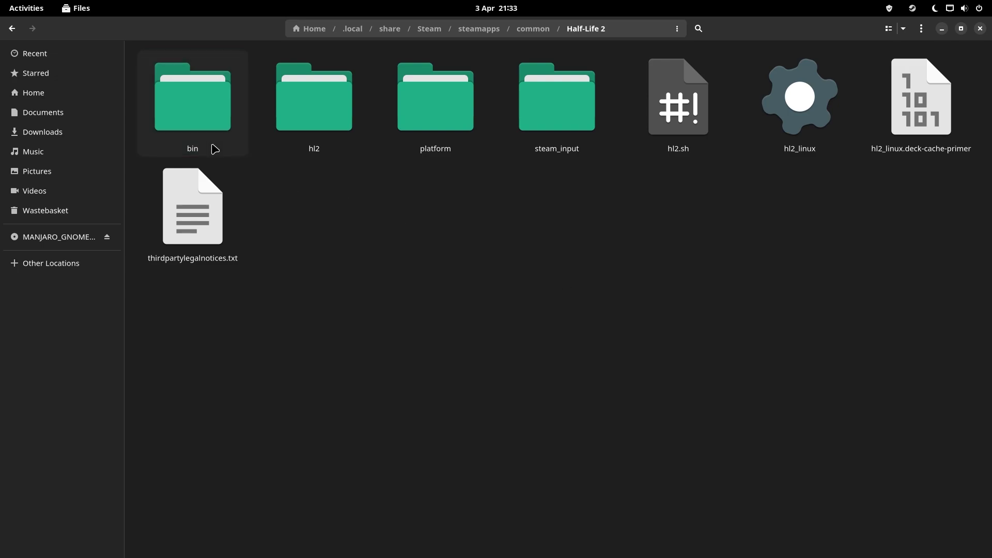
# - Open the merged bin folder in Half-Life 2 and look for hammer.exe
pyautogui.doubleClick(195, 124)
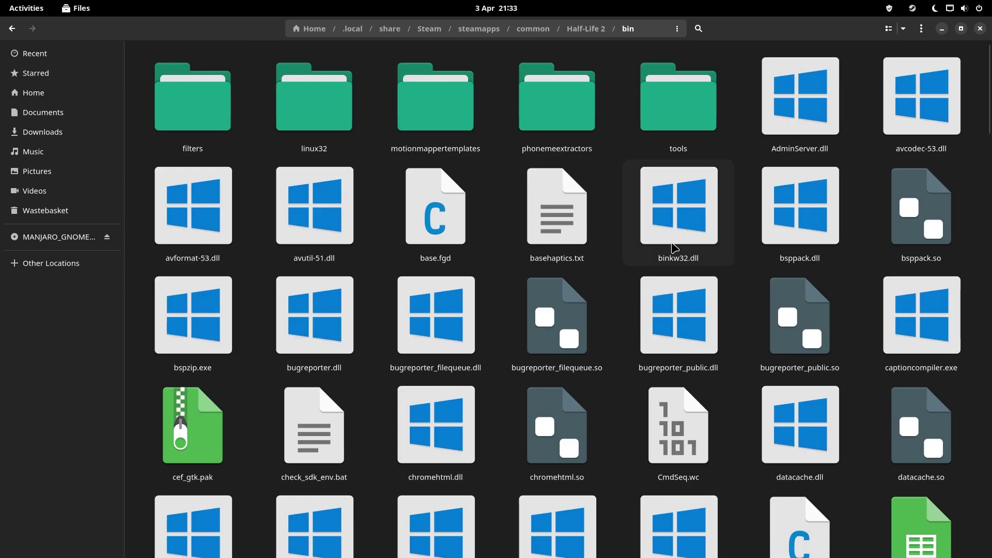
pyautogui.scroll(-8, 674, 248)
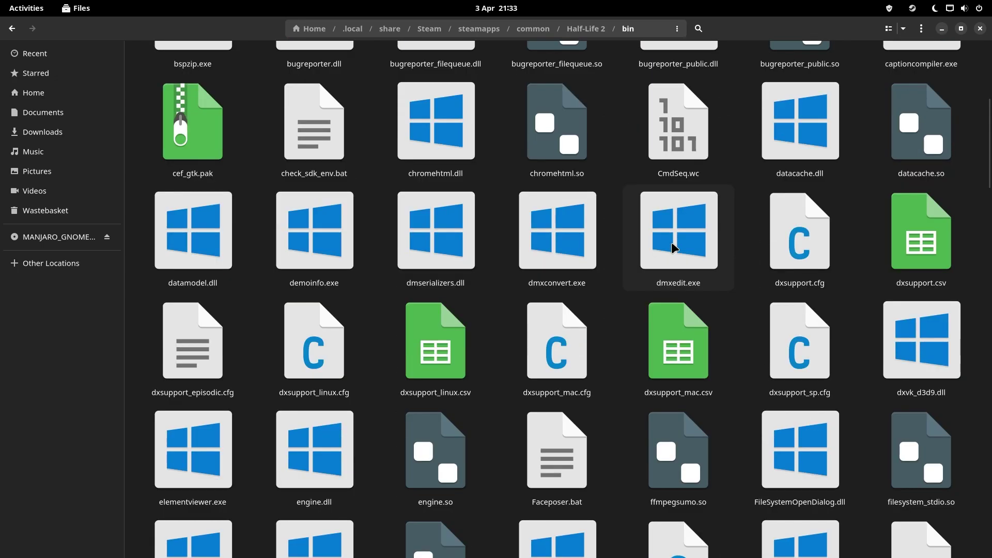
pyautogui.scroll(-6, 674, 248)
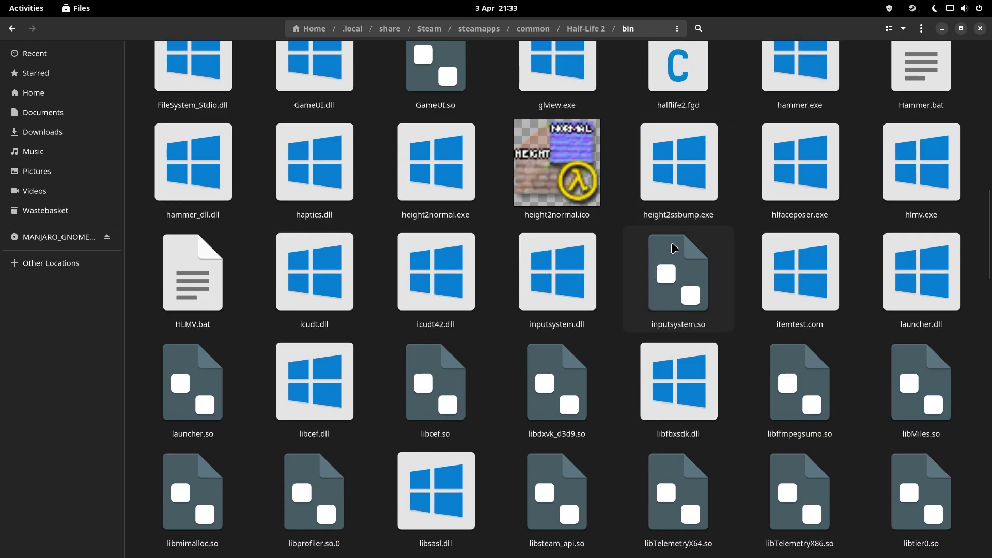
pyautogui.scroll(1, 674, 248)
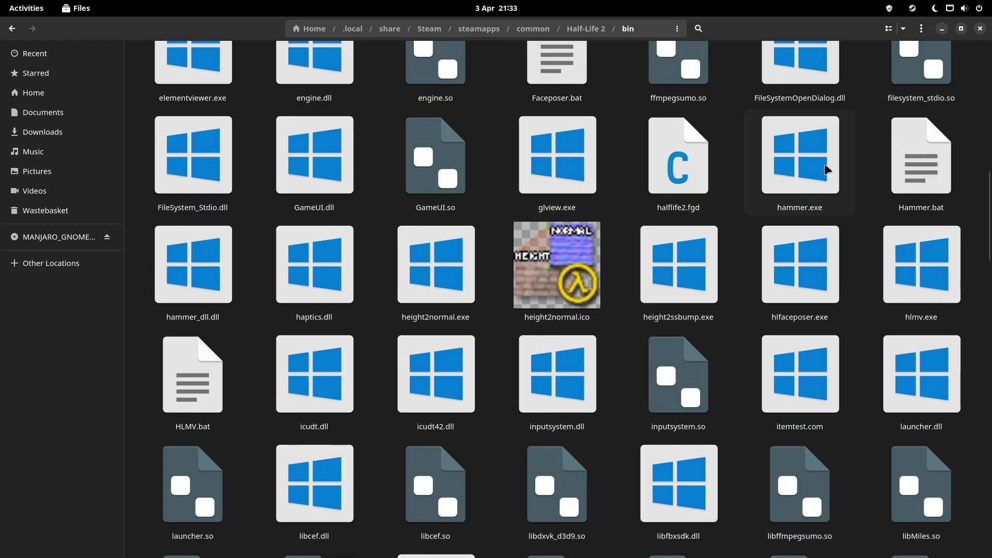
# - Pick out hammer.exe and Hammer.bat in the bin folder, switch to Terminal and clear its output
pyautogui.click(798, 165)
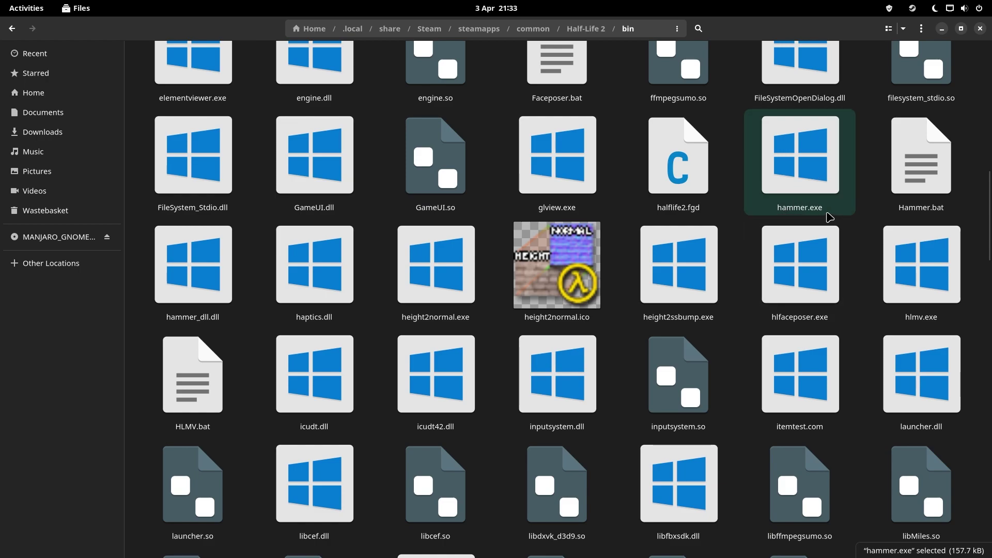
pyautogui.press('Right')
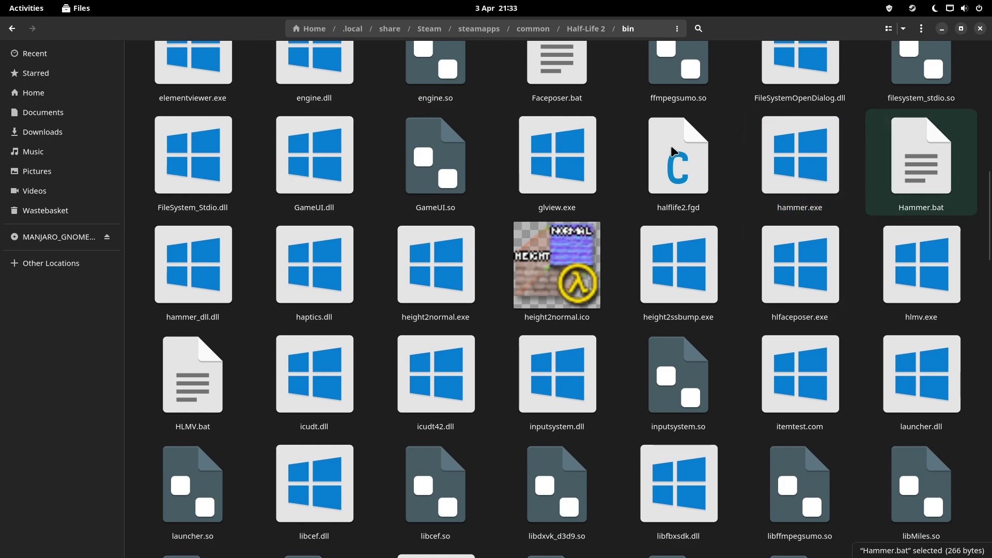
pyautogui.click(9, 12)
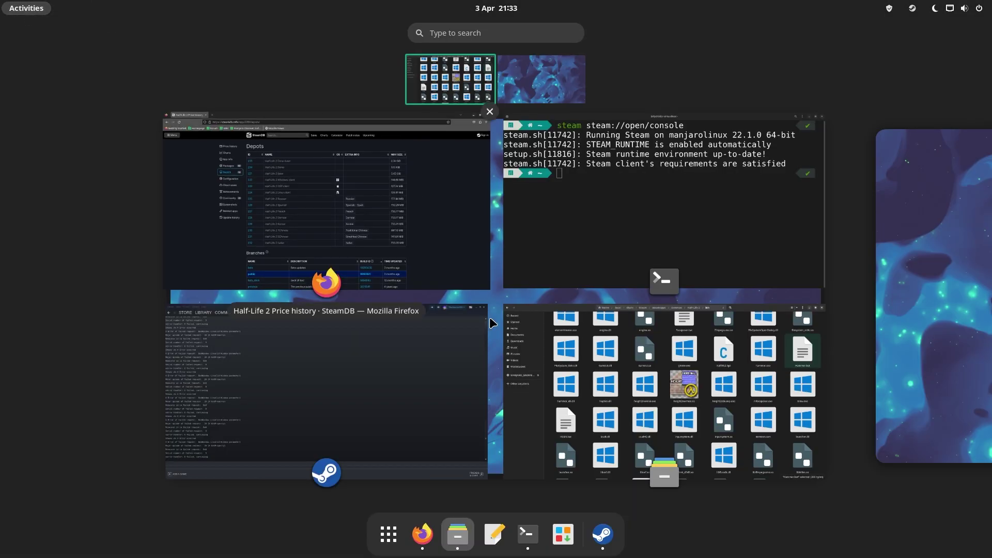
pyautogui.click(527, 529)
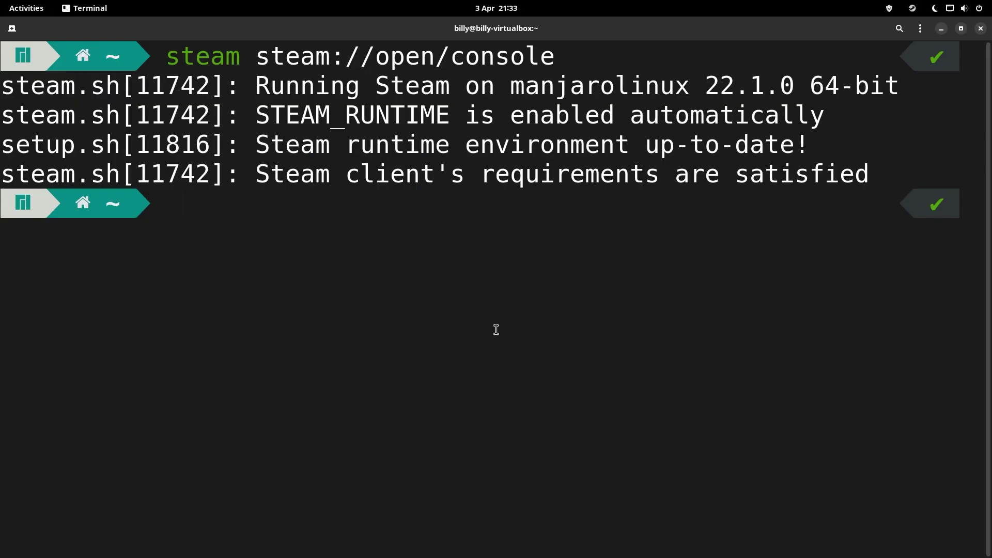
pyautogui.write('clear')
pyautogui.press('Return')
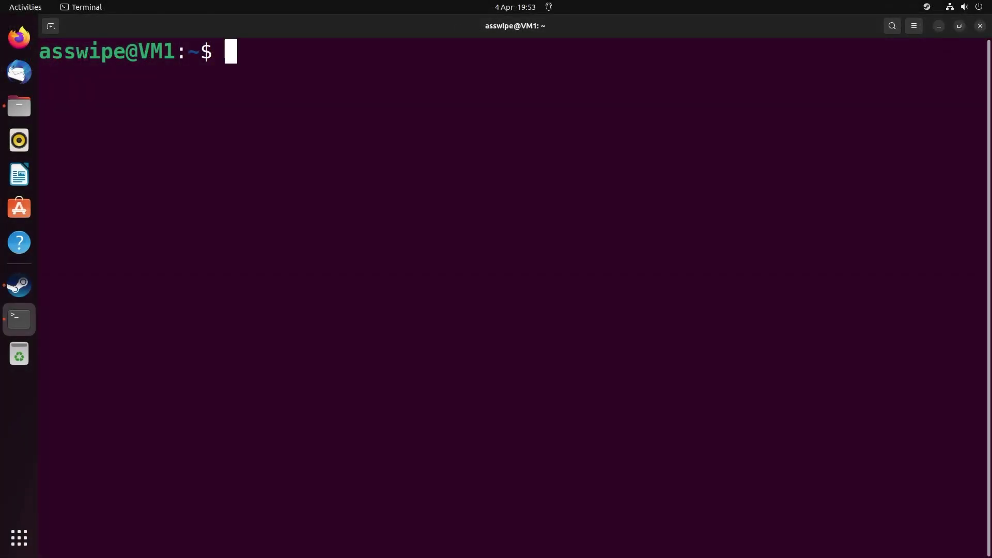
# - On Ubuntu, enter the command sudo apt-get install winetricks in the terminal
pyautogui.write('sudo ')
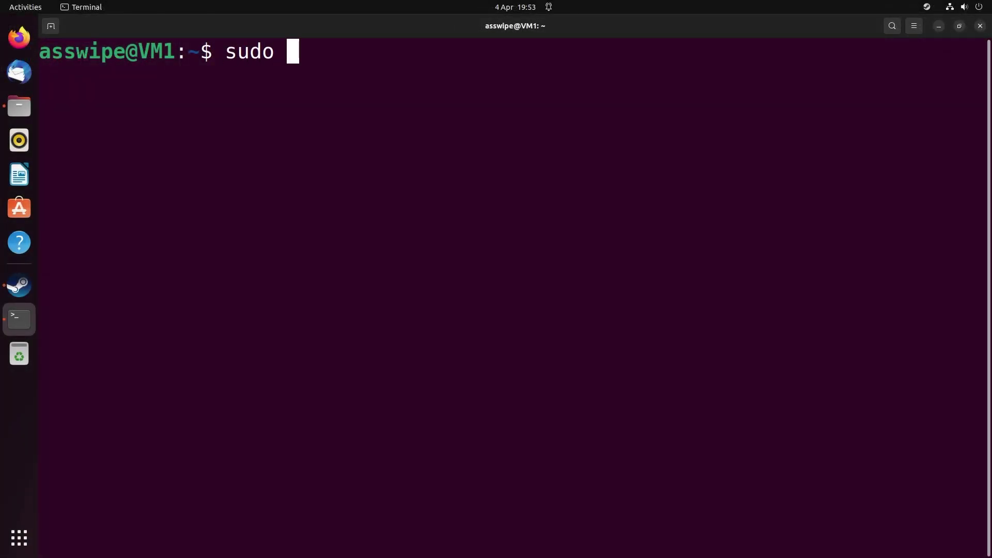
pyautogui.write('apt-get')
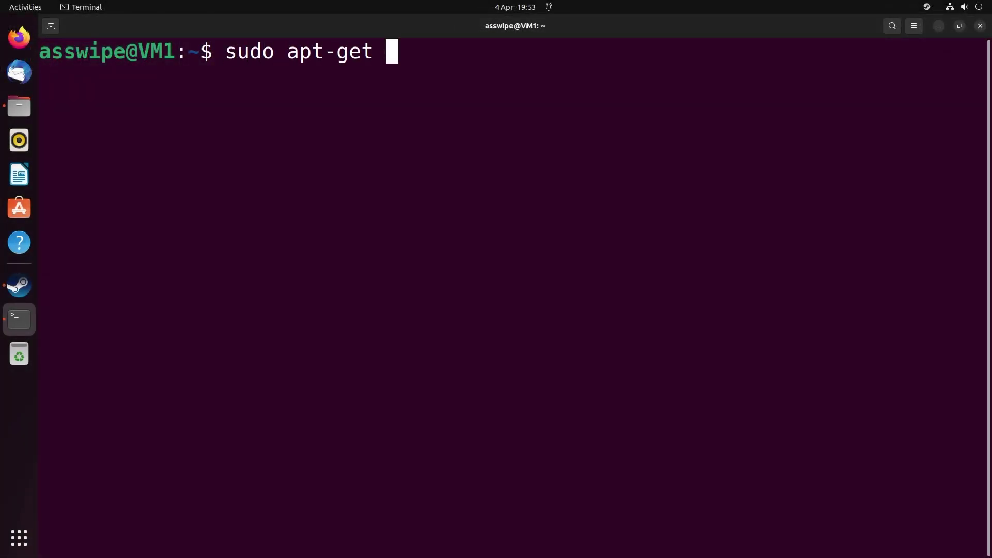
pyautogui.write('install wi')
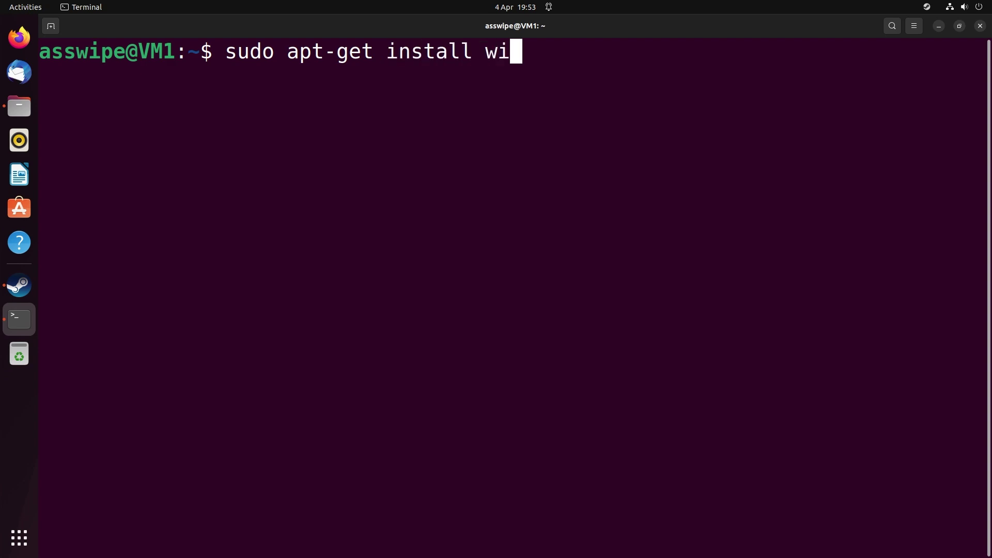
pyautogui.write('netricks')
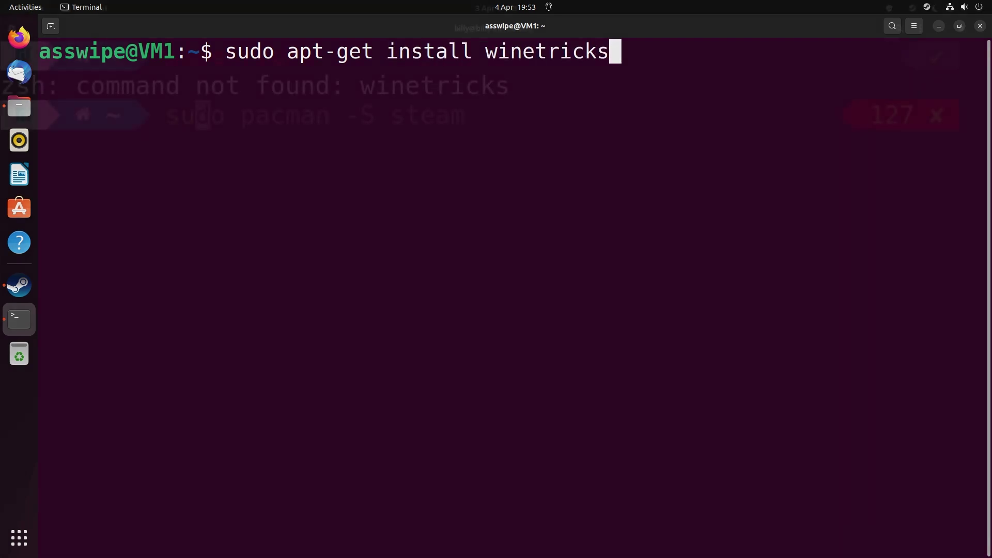
# - On Manjaro, install winetricks with sudo pacman -S winetricks, authorizing it with the account password
pyautogui.write('do pacman')
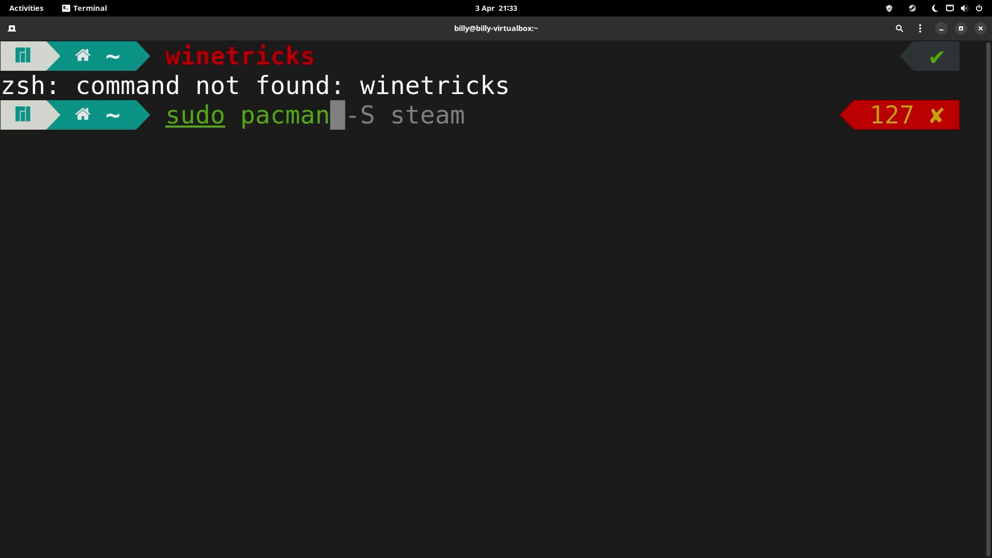
pyautogui.write(' -S w')
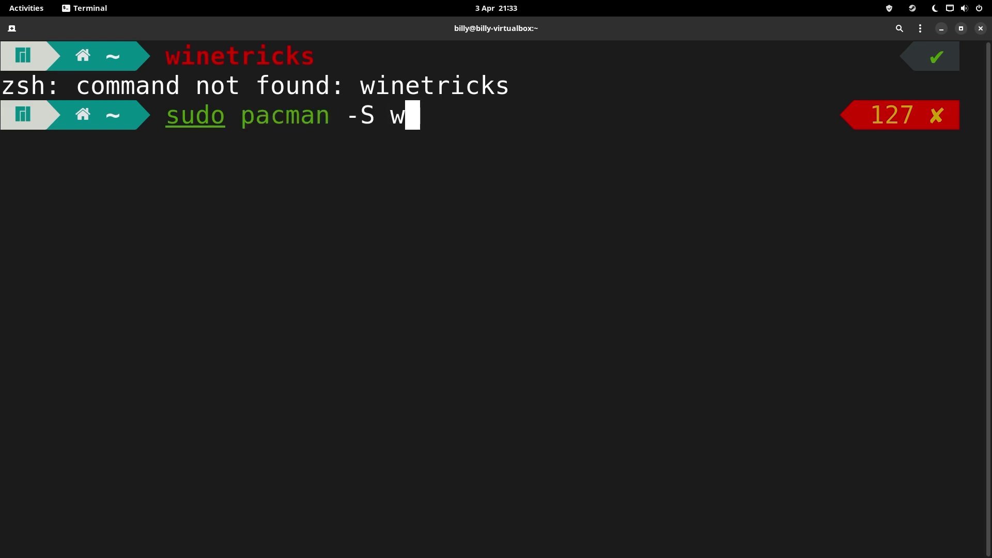
pyautogui.write('inetricks')
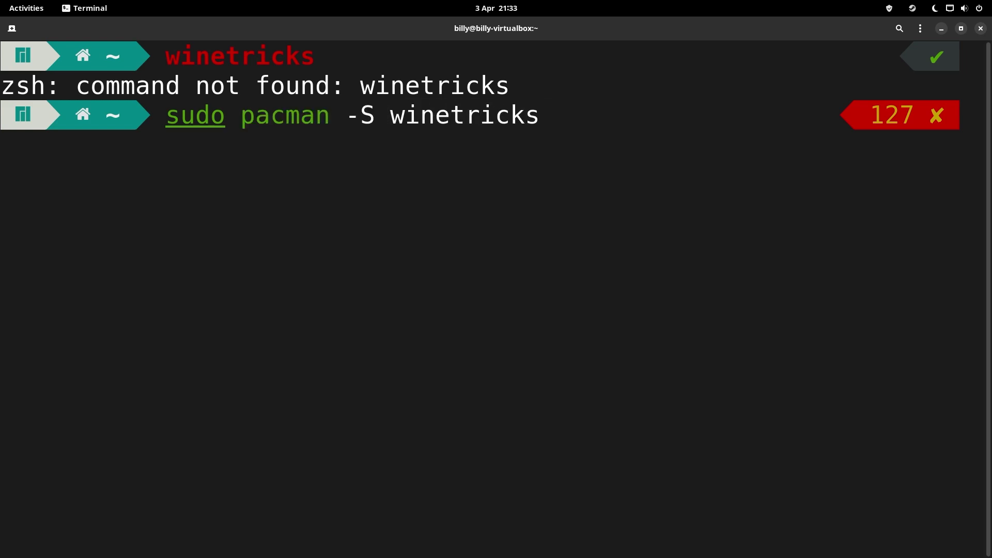
pyautogui.press('Return')
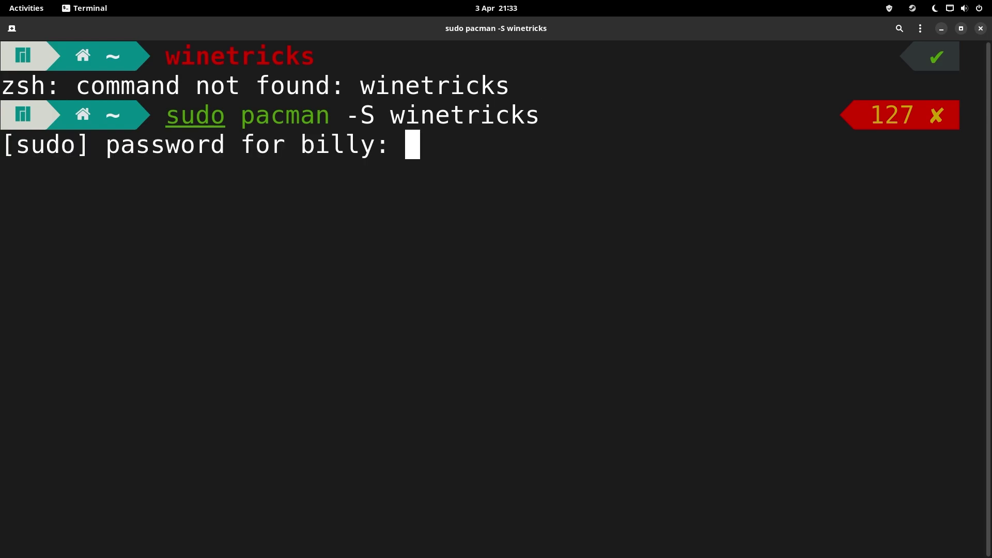
pyautogui.press('Return')
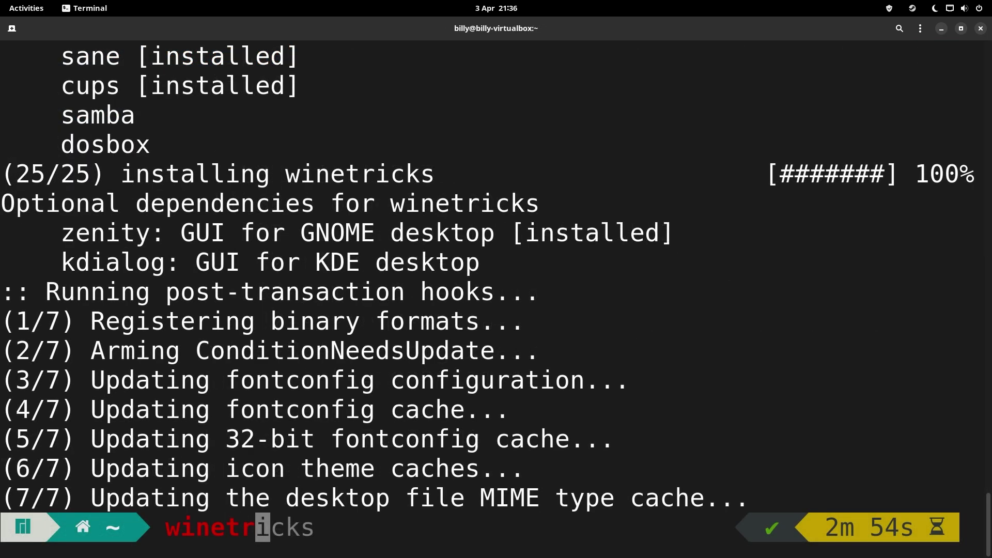
# - Launch winetricks from the terminal and choose to create a new wineprefix
pyautogui.write('icks')
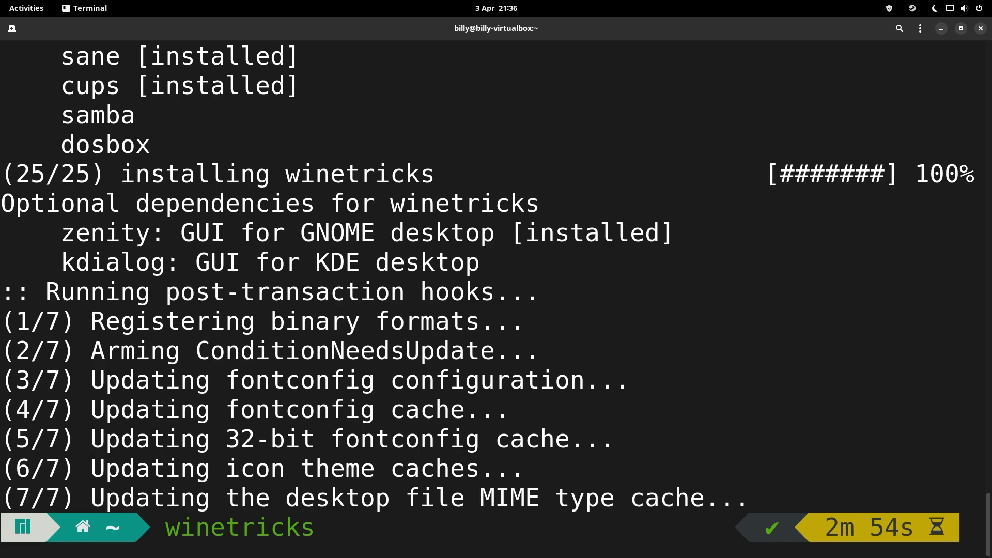
pyautogui.press('Return')
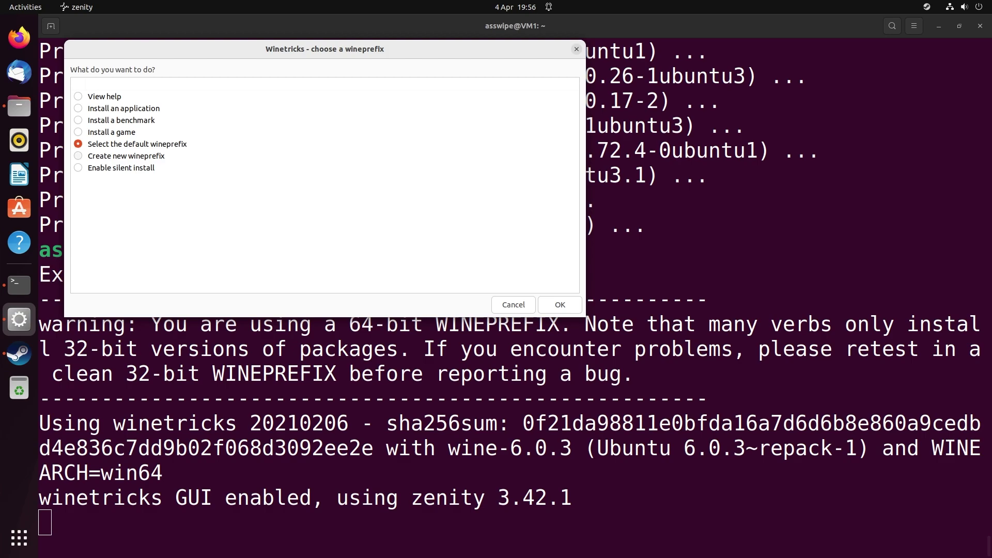
pyautogui.click(89, 160)
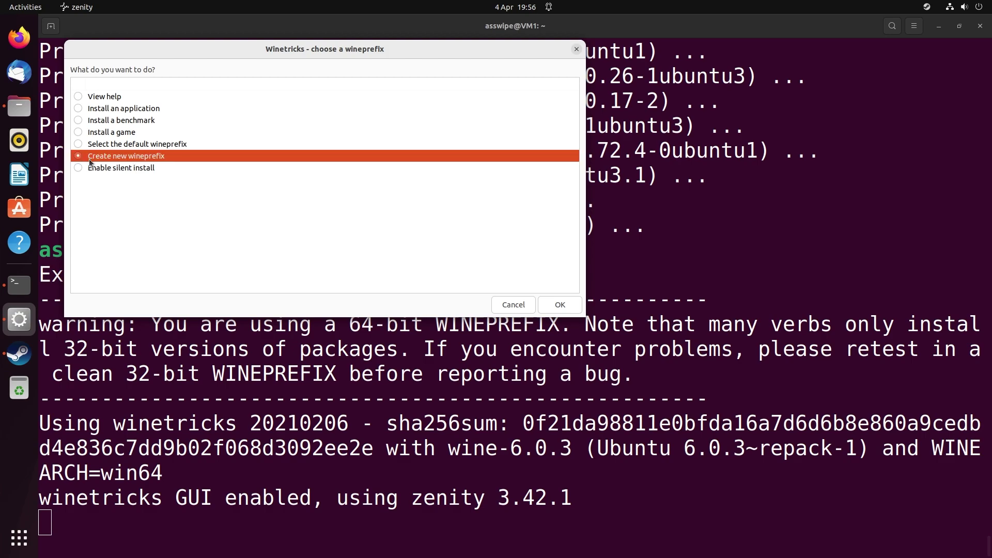
pyautogui.click(560, 305)
# - Create the wineprefix with architecture 32 and the name 32Wine, and answer the statistics-reporting question
pyautogui.click(183, 94)
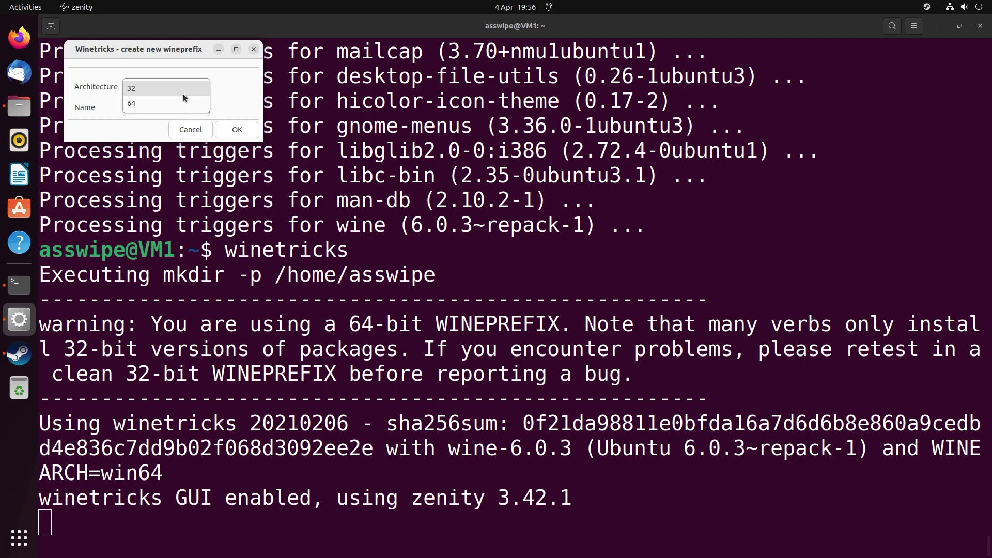
pyautogui.click(164, 89)
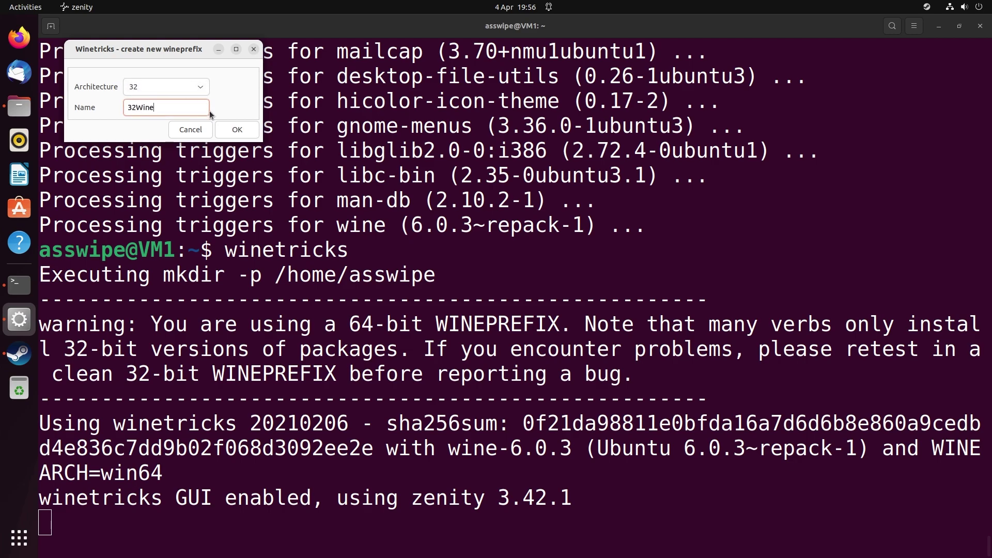
pyautogui.write('32Wine')
pyautogui.click(247, 133)
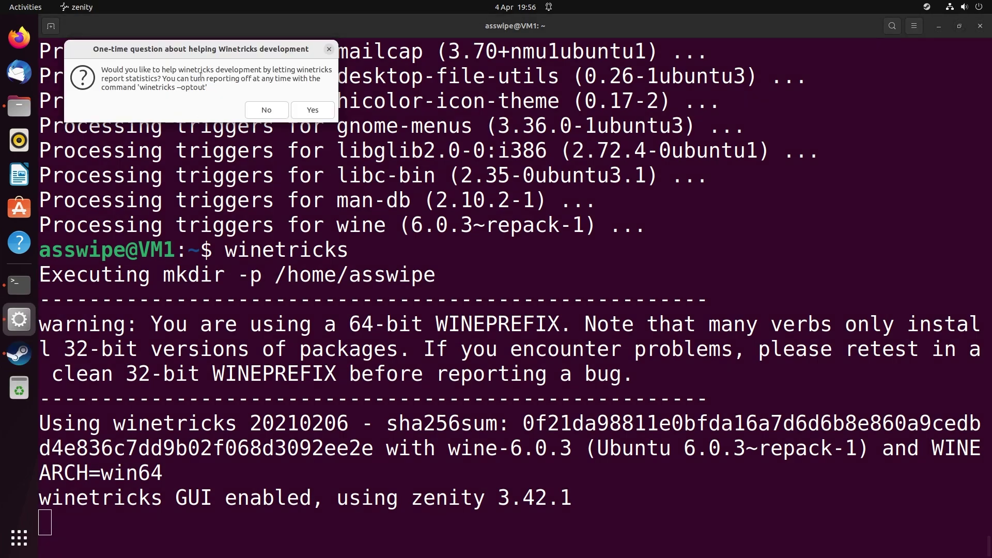
pyautogui.press('Return')
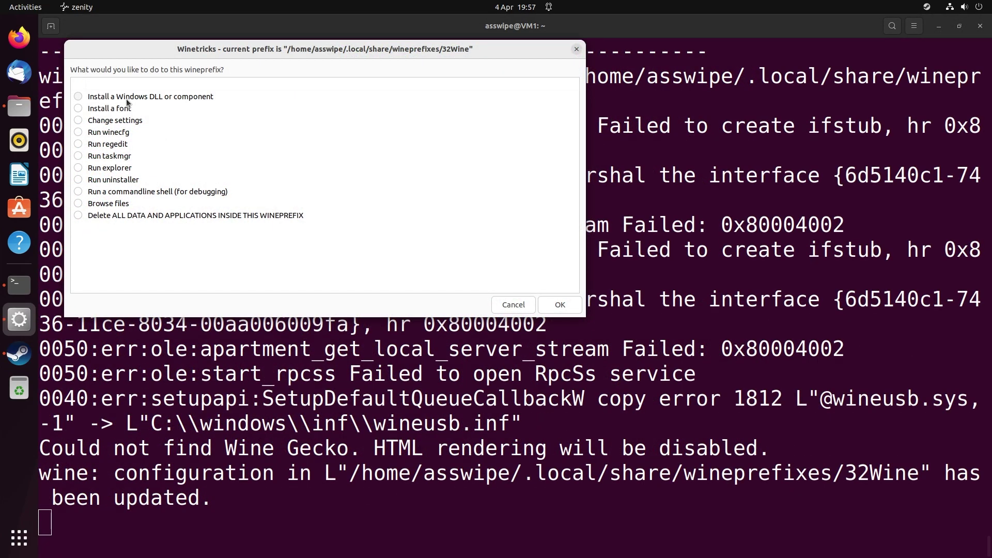
# - Choose to install a Windows DLL or component in the 32Wine prefix and mark dotnet20 for installation
pyautogui.click(130, 97)
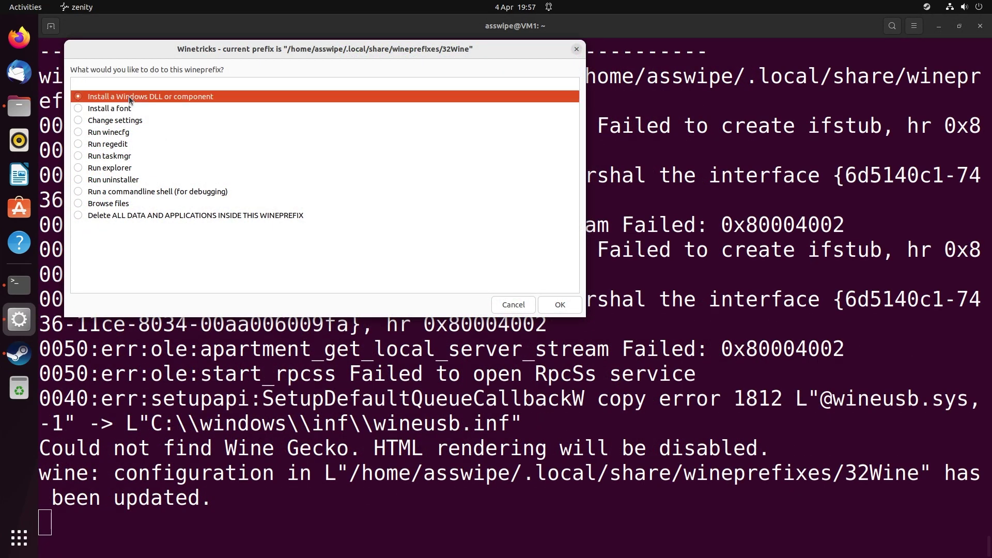
pyautogui.click(546, 305)
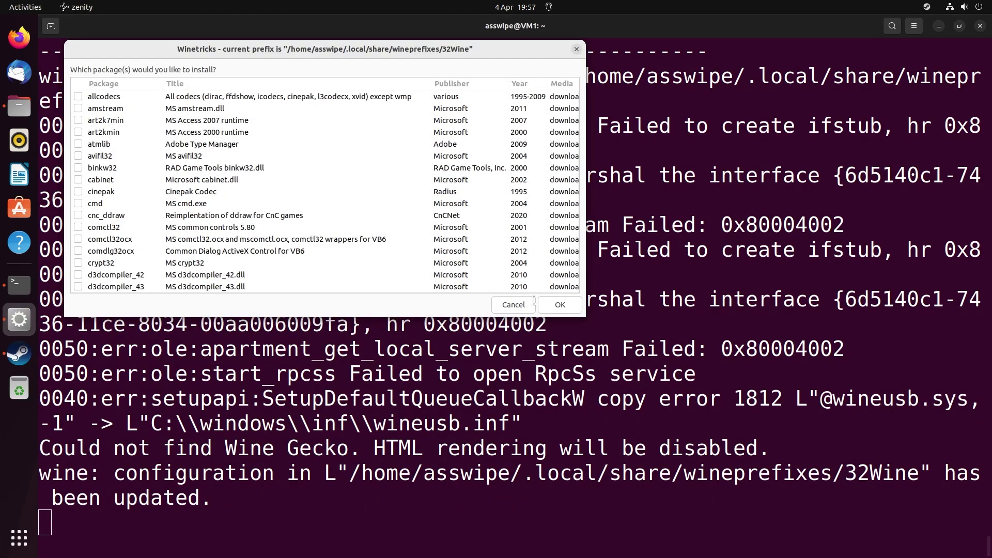
pyautogui.scroll(-3, 492, 202)
pyautogui.scroll(-15, 491, 204)
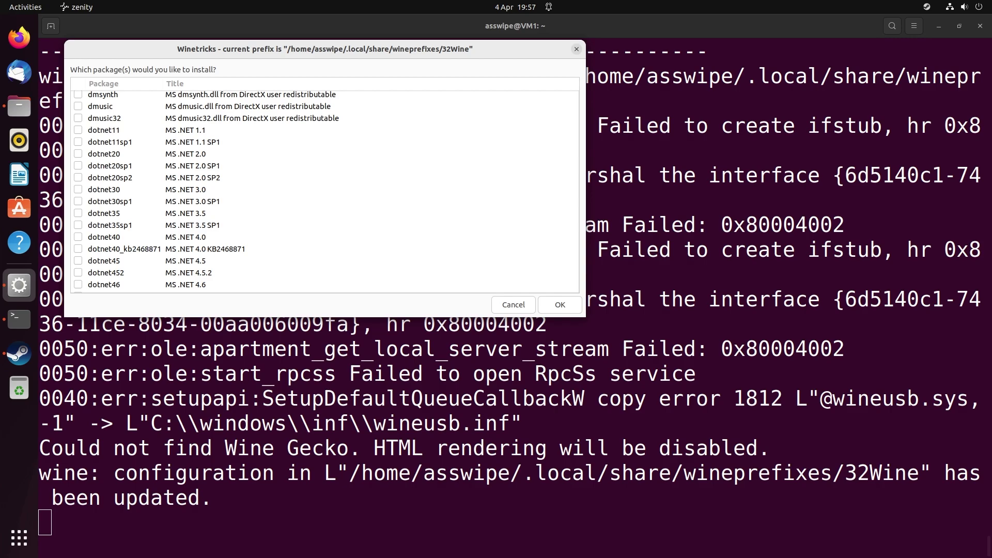
pyautogui.click(200, 155)
pyautogui.scroll(-2, 202, 155)
pyautogui.click(305, 261)
# - Add the Visual C++ packages vcrun2003, vcrun2005, vcrun2008, vcrun2010, vcrun2012, vcrun2013 and vcrun2015, and start installing the selection
pyautogui.scroll(-15, 206, 181)
pyautogui.click(78, 130)
pyautogui.click(117, 144)
pyautogui.click(118, 153)
pyautogui.click(119, 165)
pyautogui.click(120, 177)
pyautogui.click(120, 189)
pyautogui.click(121, 203)
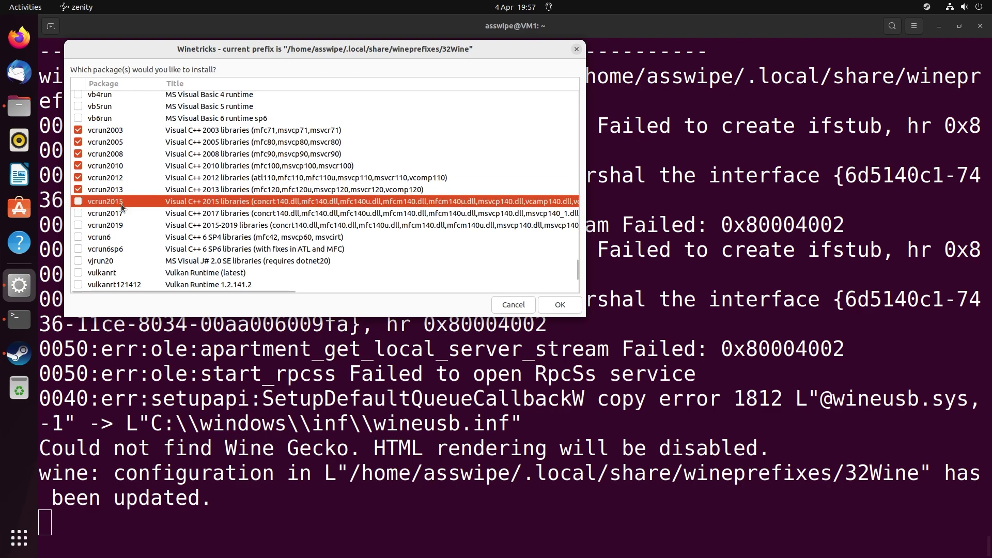
pyautogui.click(559, 305)
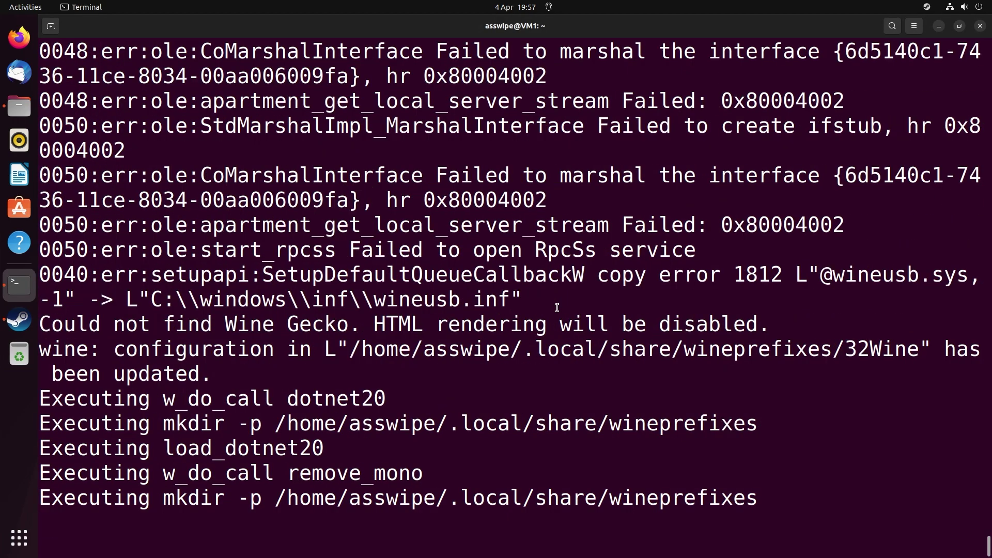
# - Proceed through the Microsoft .NET Framework 2.0 installation
pyautogui.press('Return')
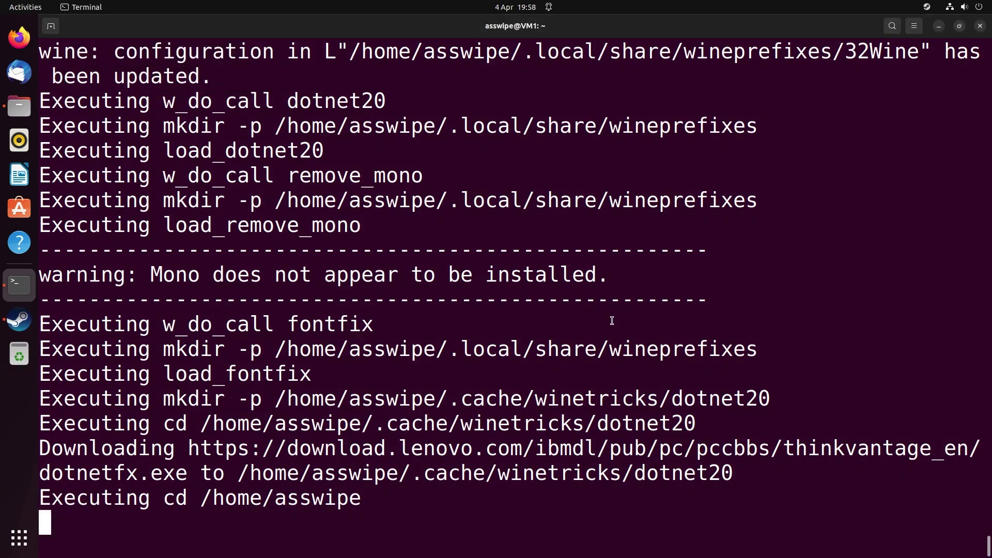
pyautogui.press('Return')
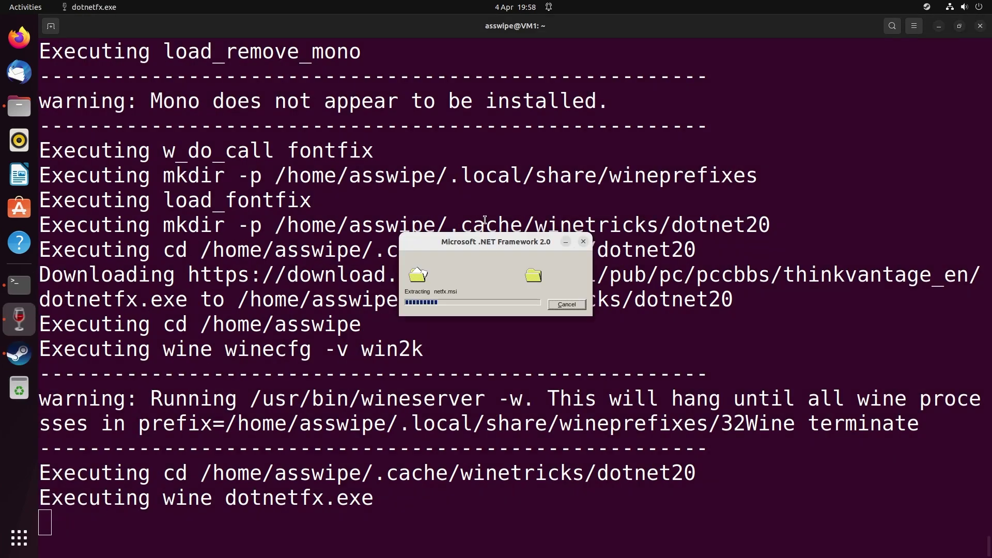
pyautogui.click(567, 381)
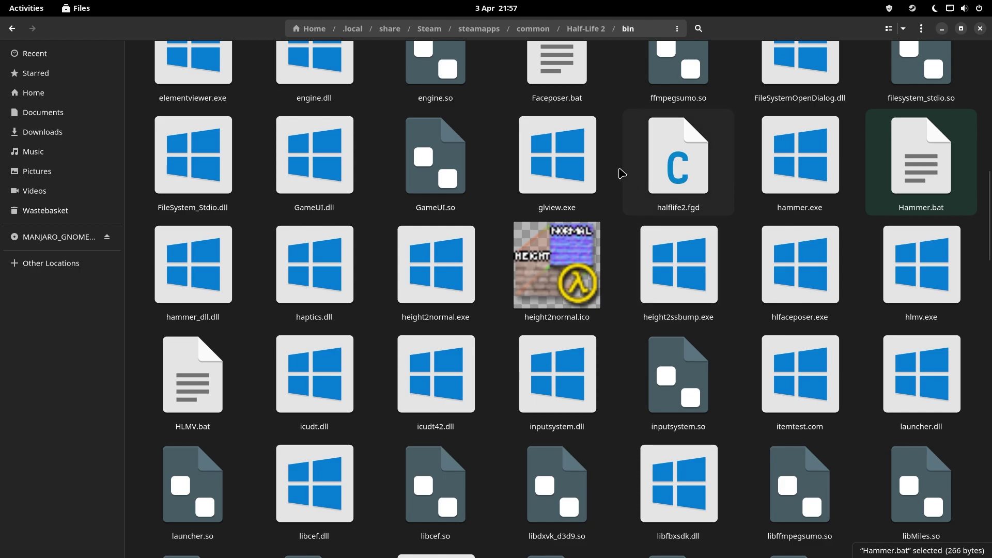
# - On Manjaro, open a terminal in Half-Life 2's bin folder, launch Hammer with wineconsole hammer.bat and bring up its file commands
pyautogui.rightClick(621, 161)
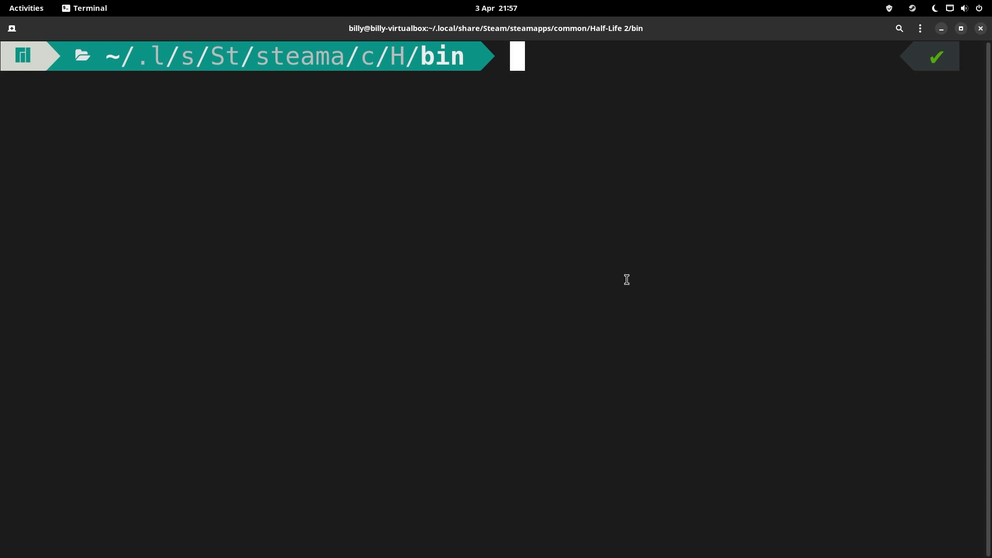
pyautogui.write('wine')
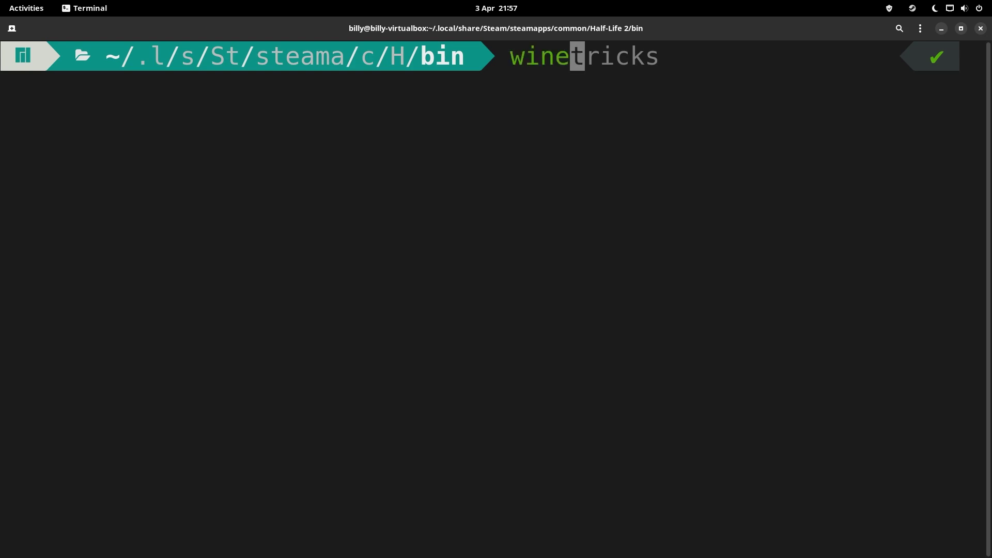
pyautogui.write('console ')
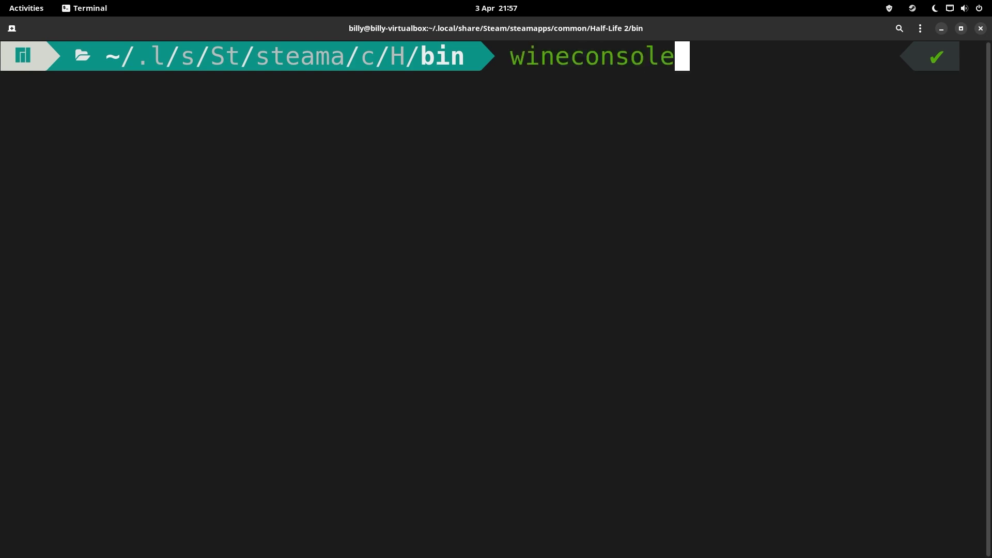
pyautogui.write('hammer')
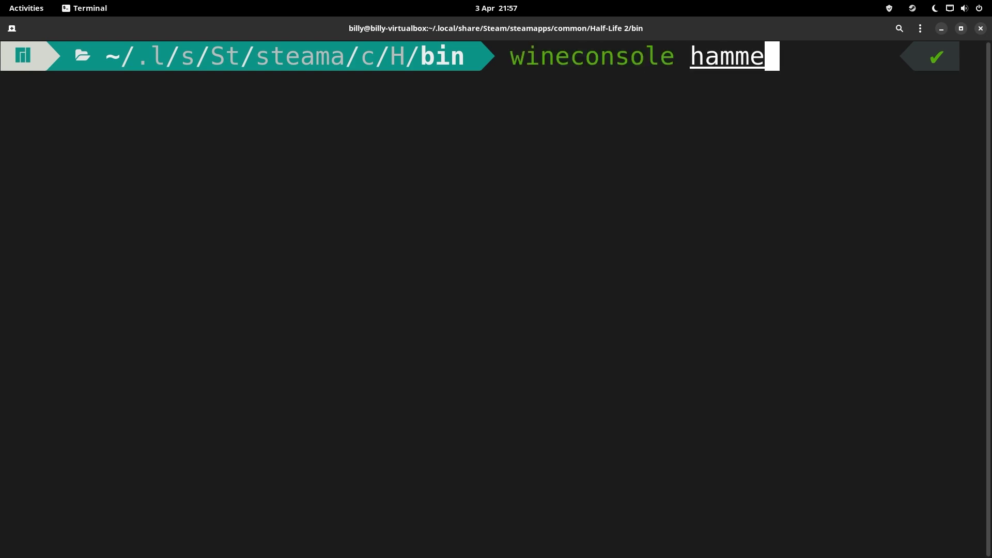
pyautogui.write('.bat')
pyautogui.press('Return')
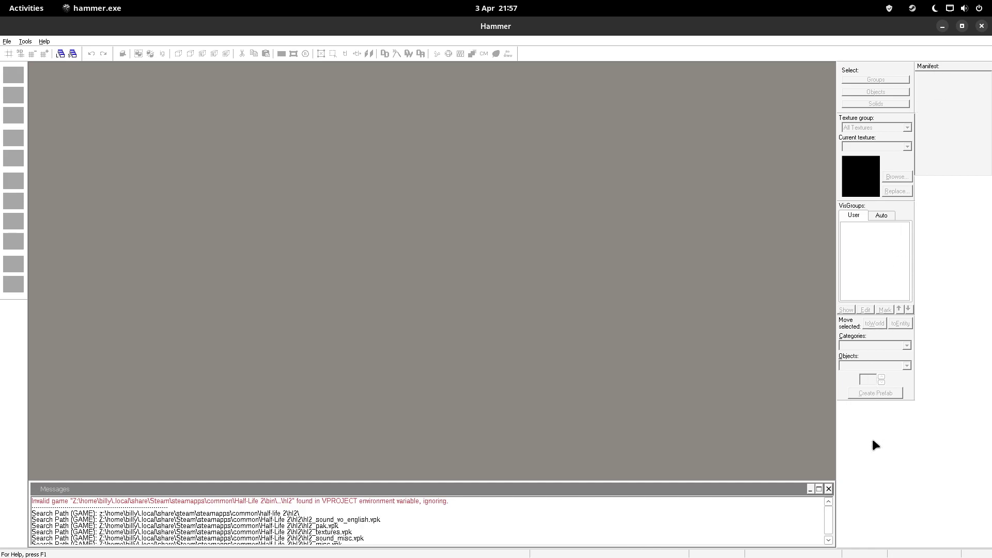
pyautogui.click(6, 42)
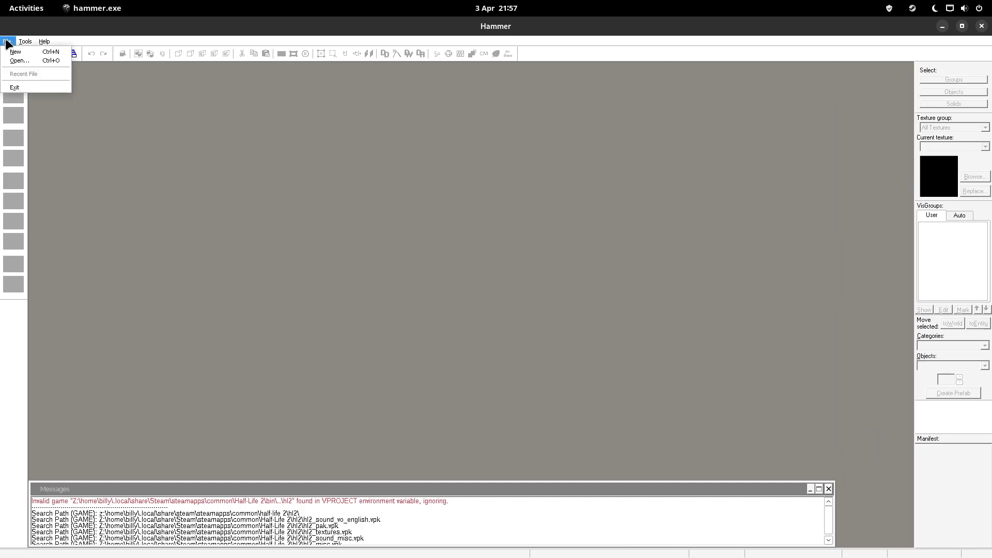
# - Create a new map, maximize its window and autosize the four views
pyautogui.click(13, 51)
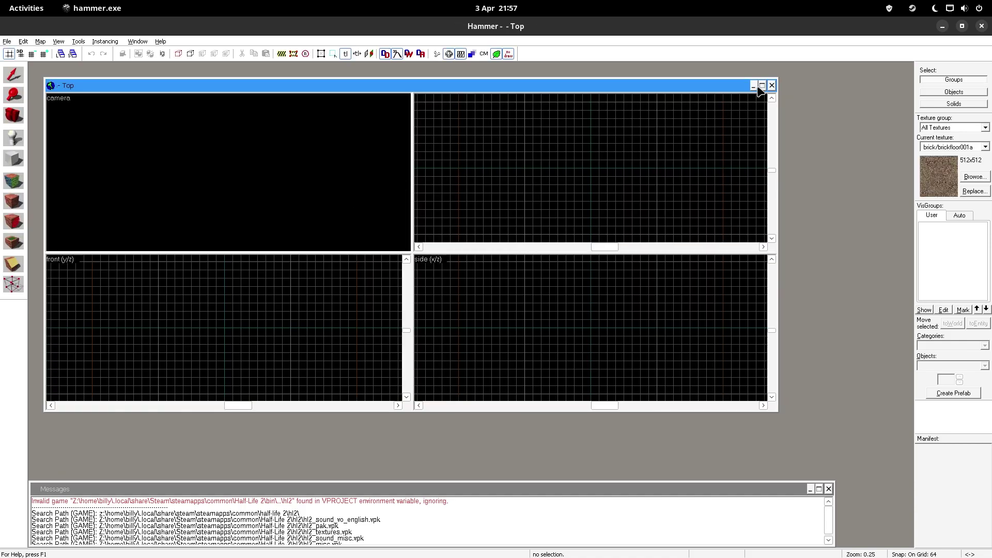
pyautogui.click(762, 86)
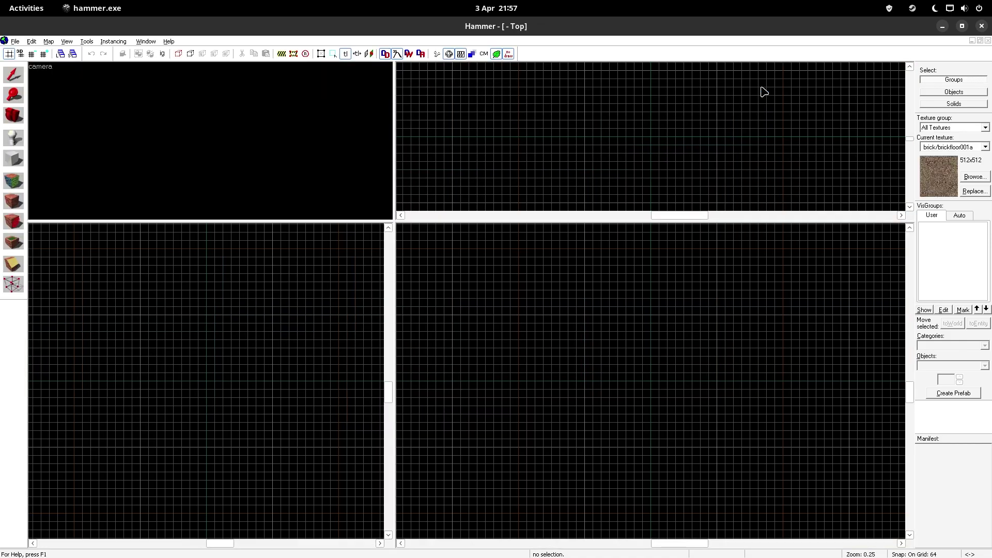
pyautogui.click(66, 41)
pyautogui.click(81, 60)
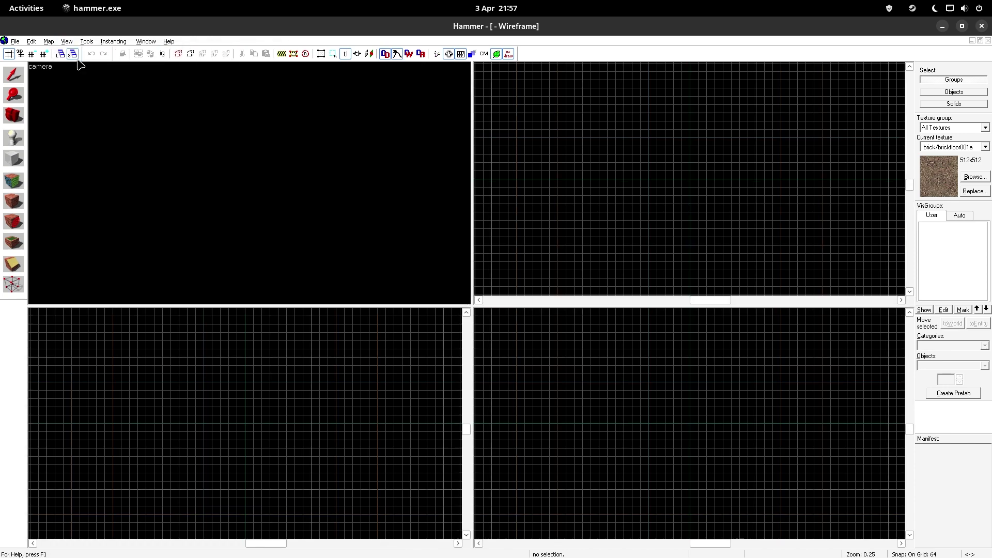
# - Set the current texture to tools/toolsnodraw and activate the Block tool
pyautogui.click(973, 177)
pyautogui.write('nodraw')
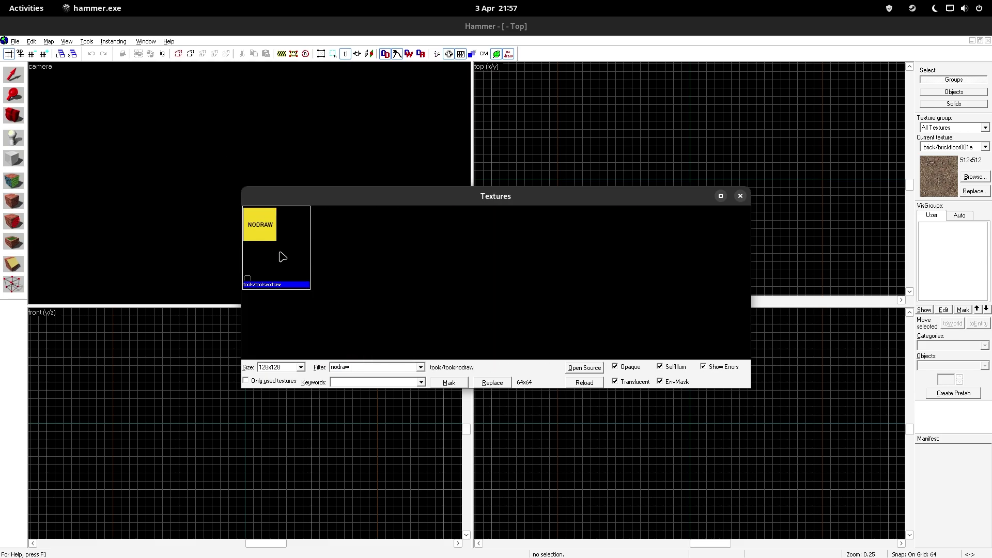
pyautogui.doubleClick(281, 256)
pyautogui.click(13, 159)
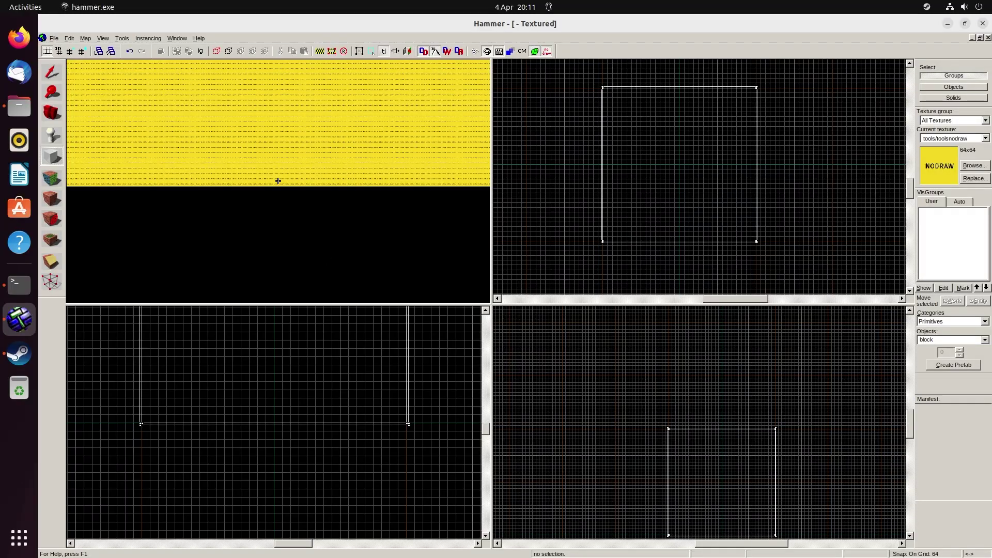
# - In the hollow nodraw room, select the floor face and apply the concrete/concretefloor001a texture to it
pyautogui.moveTo(278, 180); pyautogui.dragTo(326, 246)
pyautogui.hotkey('shift', 'a')
pyautogui.click(351, 232)
pyautogui.click(486, 323)
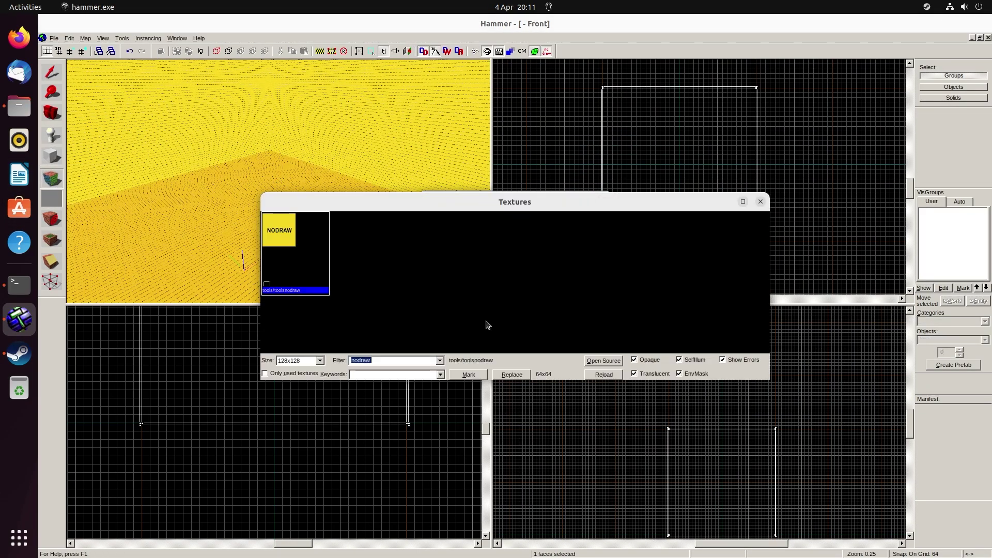
pyautogui.write('concrete')
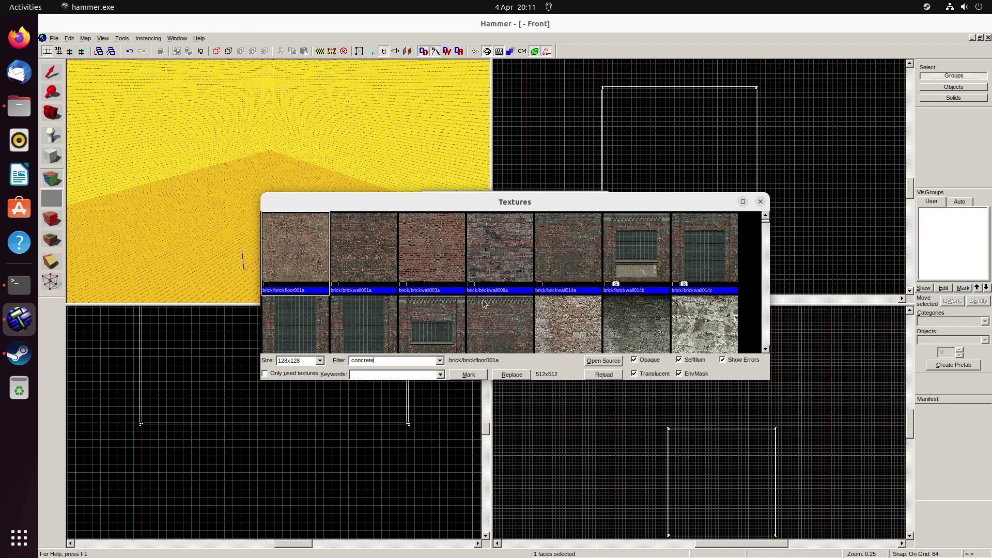
pyautogui.doubleClick(704, 247)
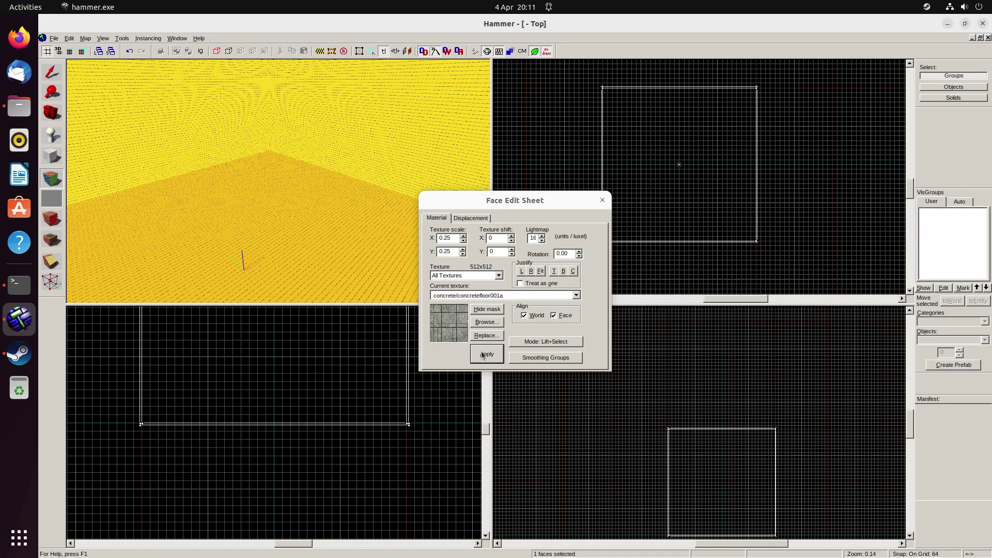
# - Select the two adjoining wall faces of the room for texturing
pyautogui.click(188, 109)
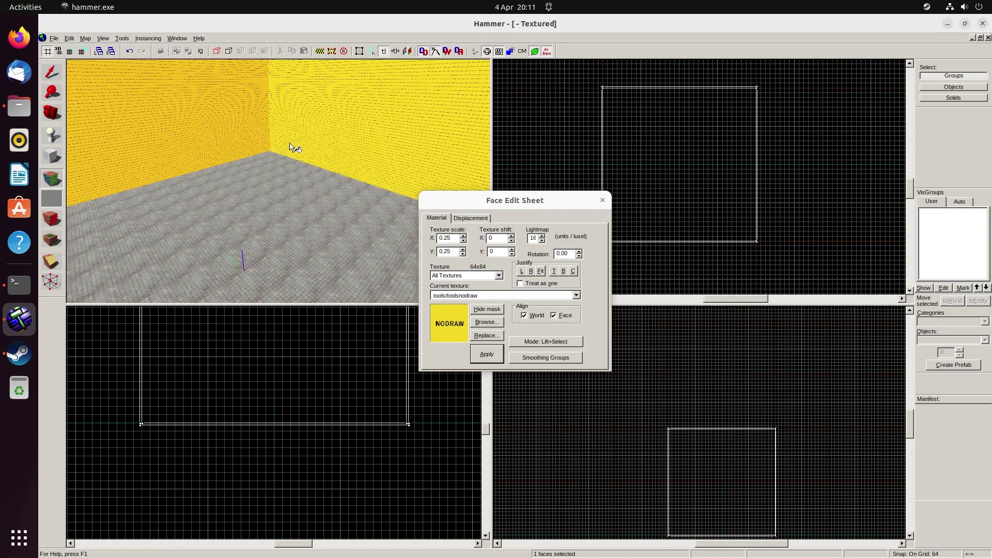
pyautogui.keyDown('ctrl'); pyautogui.click(327, 142); pyautogui.keyUp('ctrl')
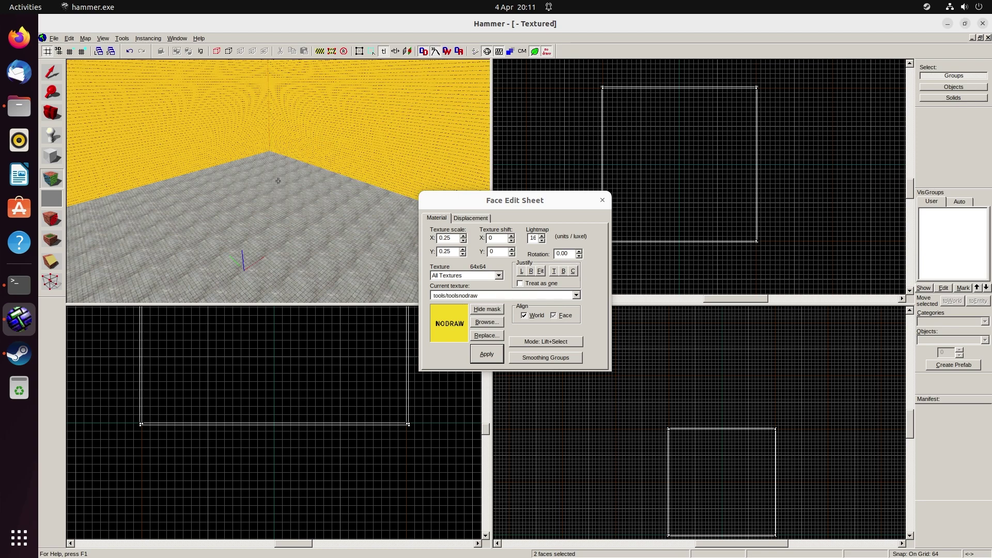
pyautogui.press('w')
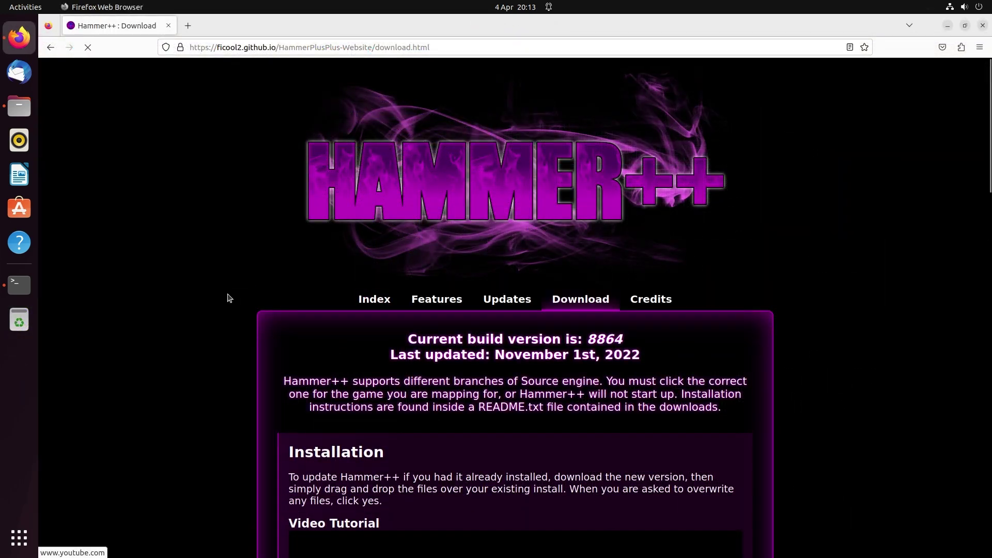
# - From the Hammer++ download page in Firefox, download the Source SDK 2013 Singleplayer build and show the zip in its folder
pyautogui.scroll(-20, 229, 298)
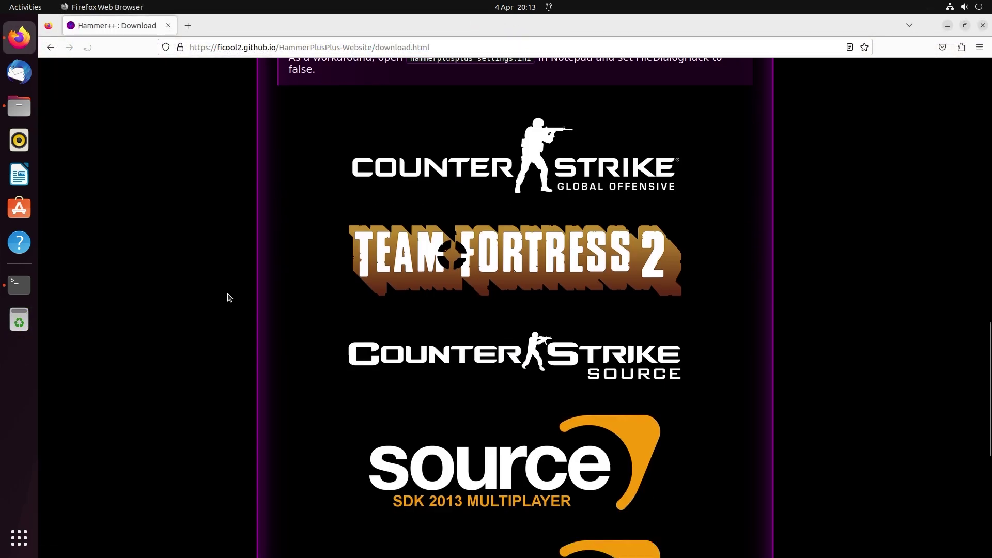
pyautogui.scroll(-3, 230, 298)
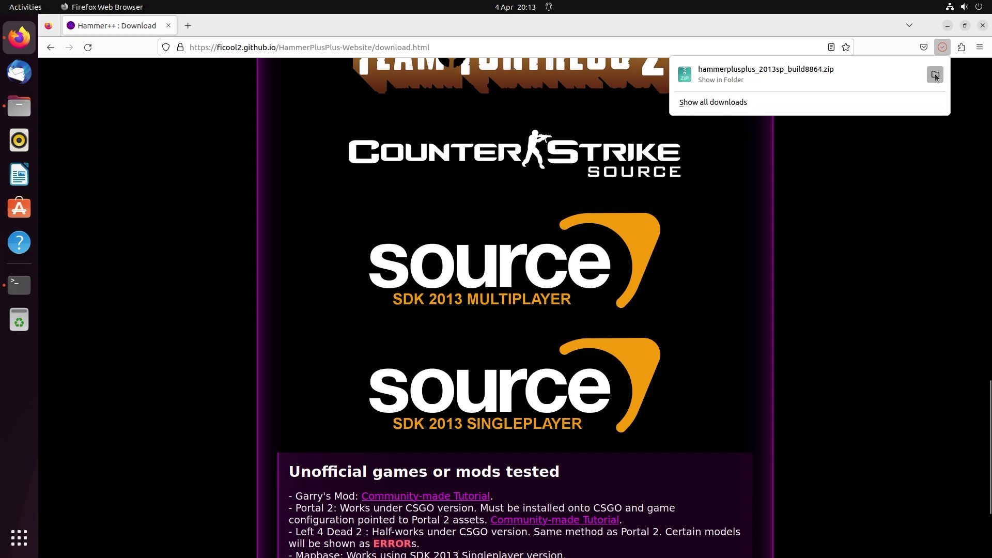
pyautogui.click(935, 77)
# - Extract hammerplusplus_2013sp_build8864.zip in the Downloads folder and open the extracted folder
pyautogui.click(496, 200)
pyautogui.rightClick(262, 84)
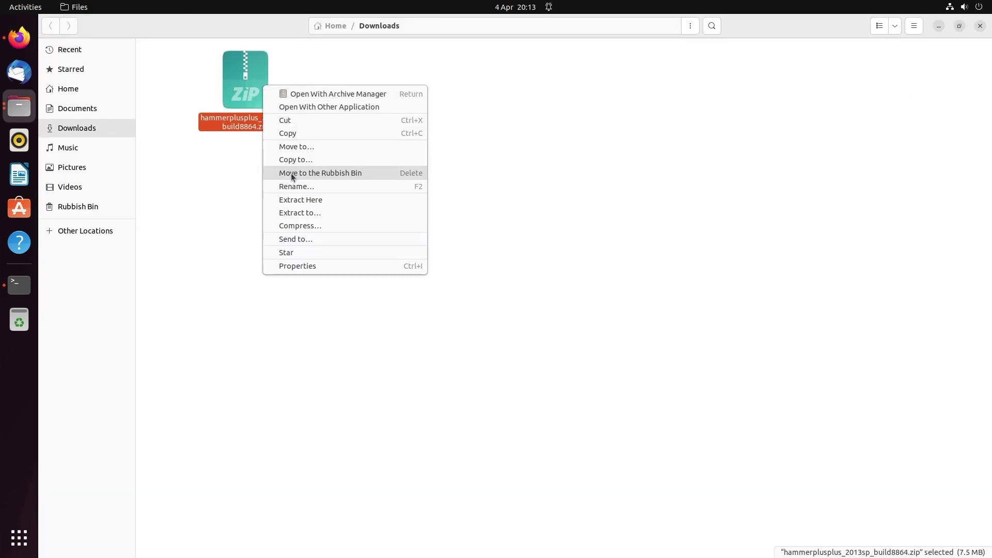
pyautogui.click(293, 201)
pyautogui.doubleClick(246, 95)
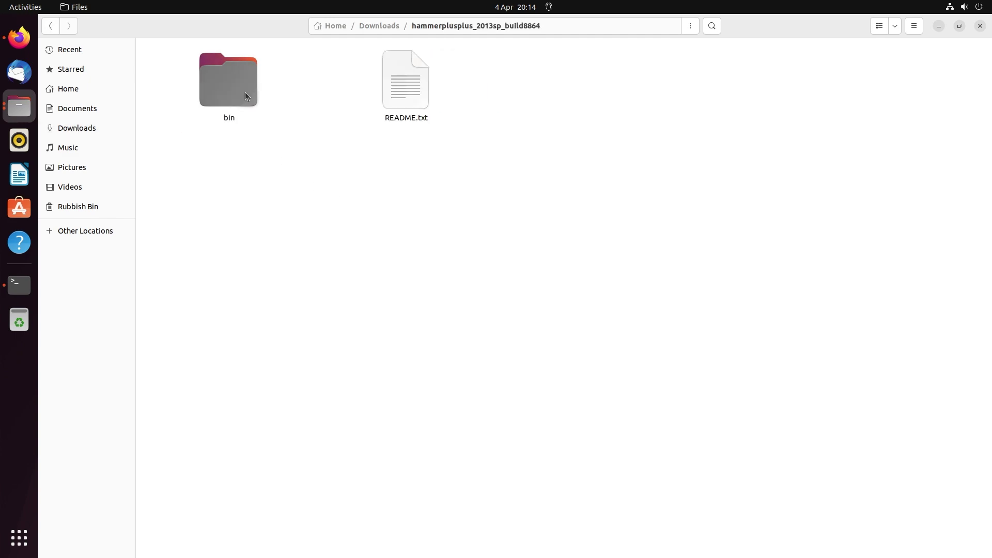
# - Look inside the extracted bin folder, return to its parent and copy the bin folder
pyautogui.doubleClick(245, 92)
pyautogui.click(455, 25)
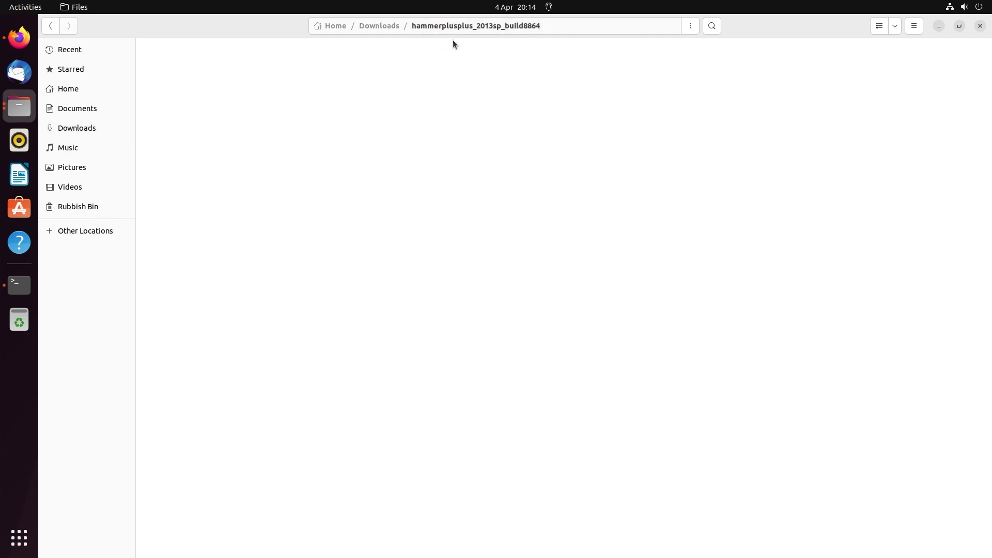
pyautogui.click(234, 81)
pyautogui.rightClick(235, 82)
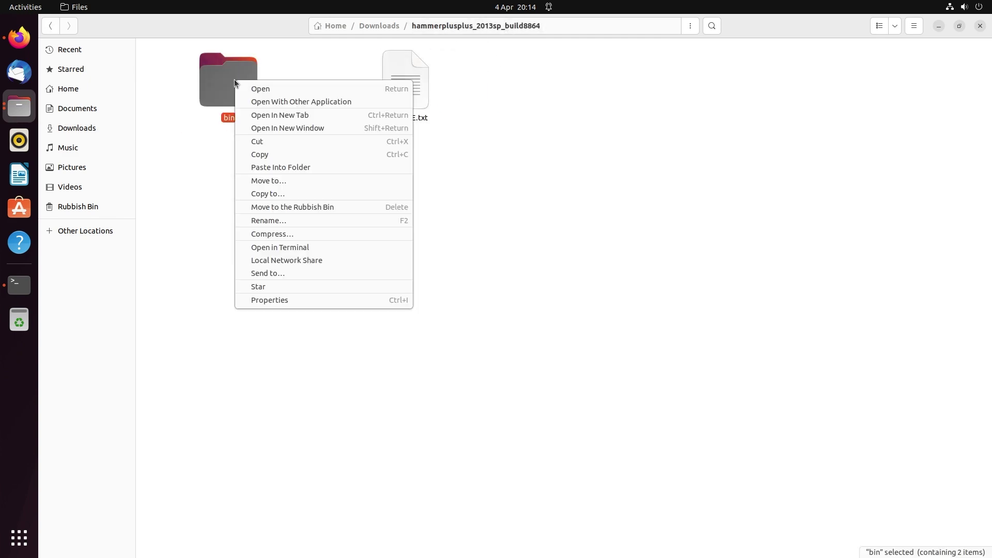
pyautogui.click(260, 154)
# - Paste the copied bin folder into the Half-Life 2 game folder and merge it with the existing bin folder
pyautogui.click(17, 111)
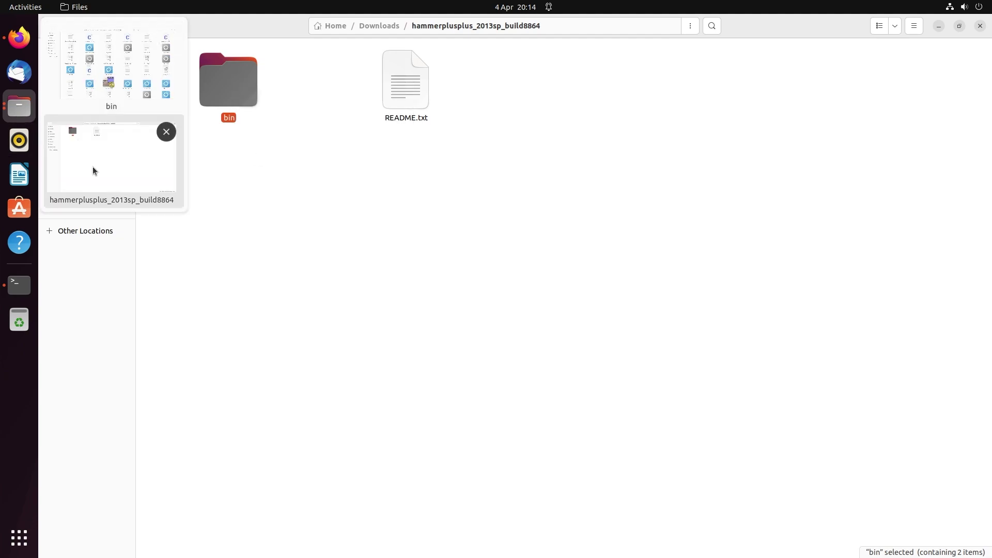
pyautogui.click(114, 67)
pyautogui.click(545, 26)
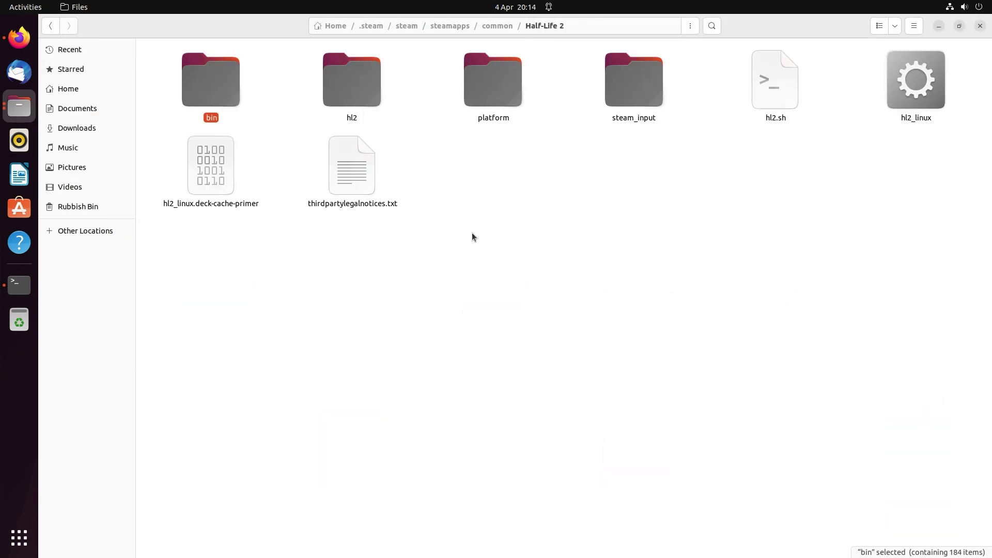
pyautogui.rightClick(517, 239)
pyautogui.click(532, 279)
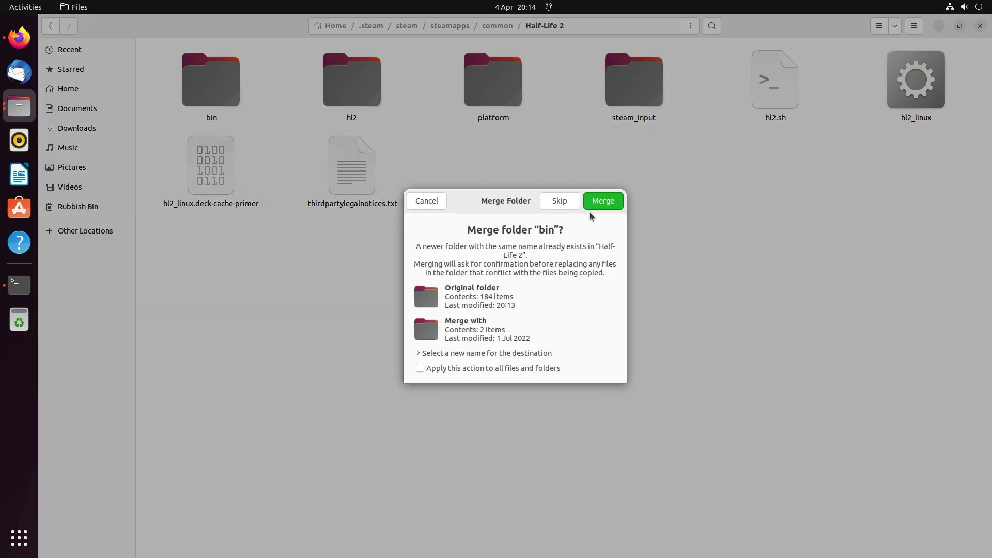
pyautogui.click(604, 200)
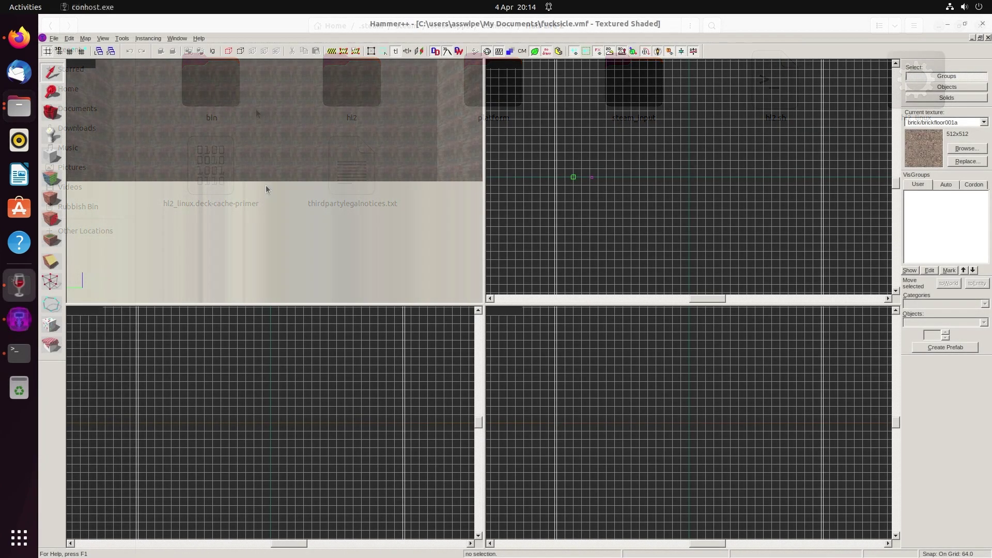
pyautogui.press('Right')
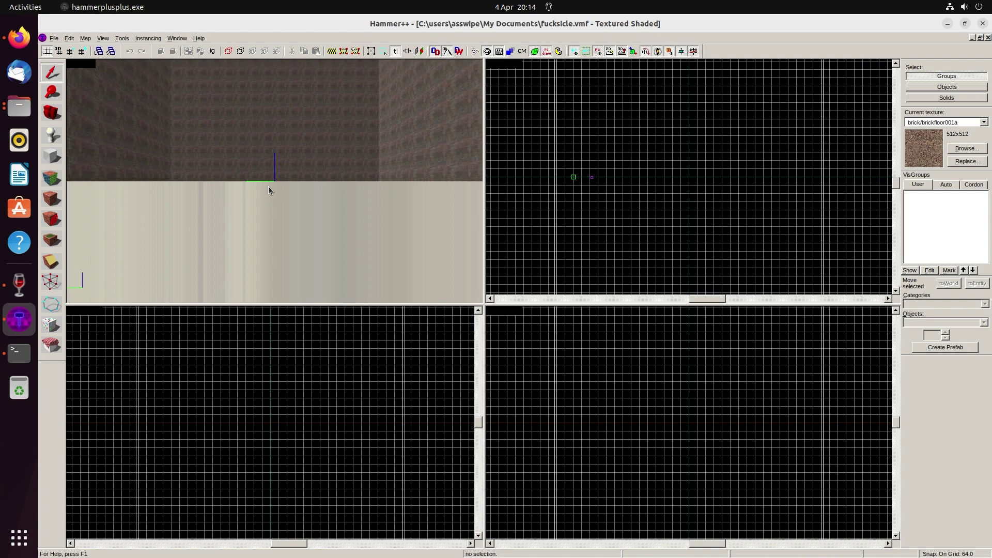
pyautogui.press('Down')
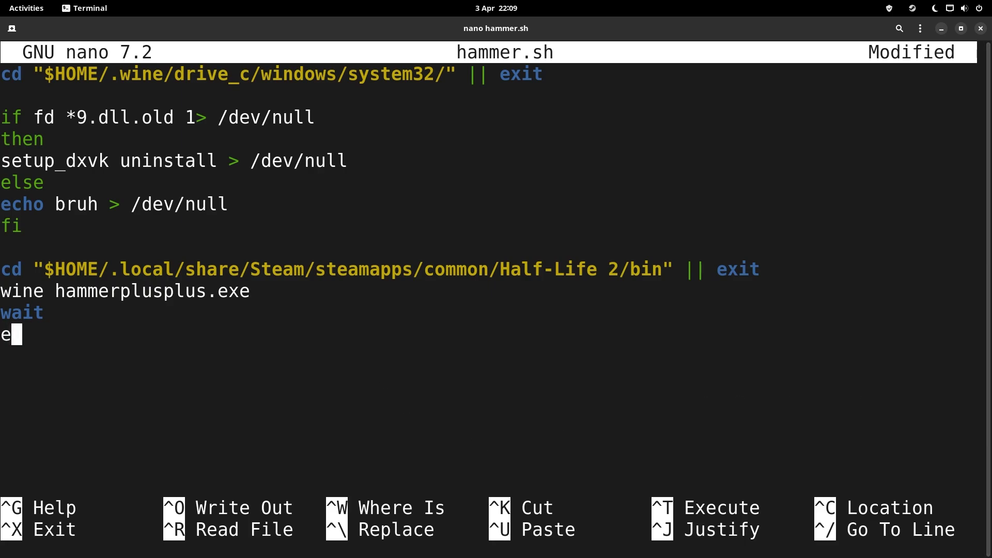
# - In hammer.sh, add the line setup_dxvk install after wait
pyautogui.press('BackSpace')
pyautogui.write('setup')
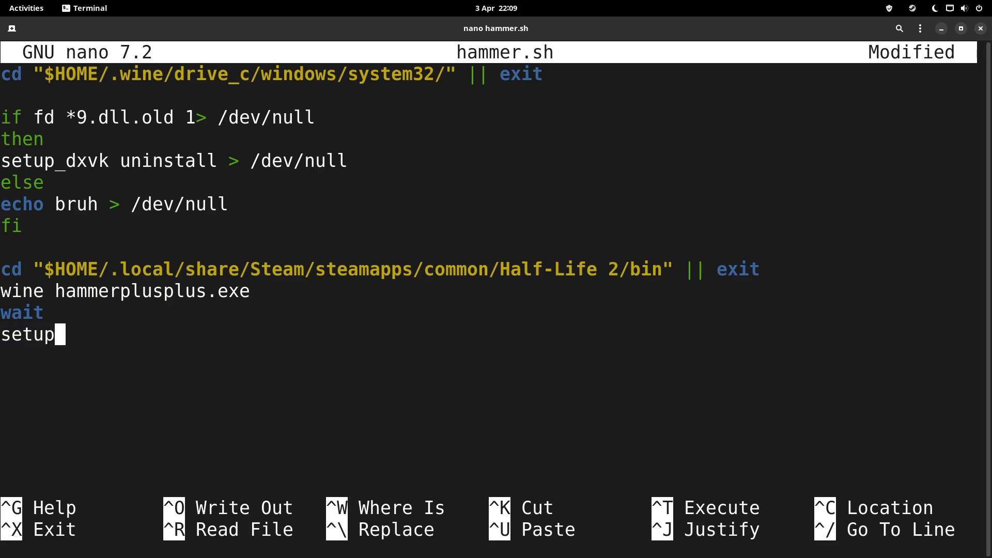
pyautogui.write('_dxvk i')
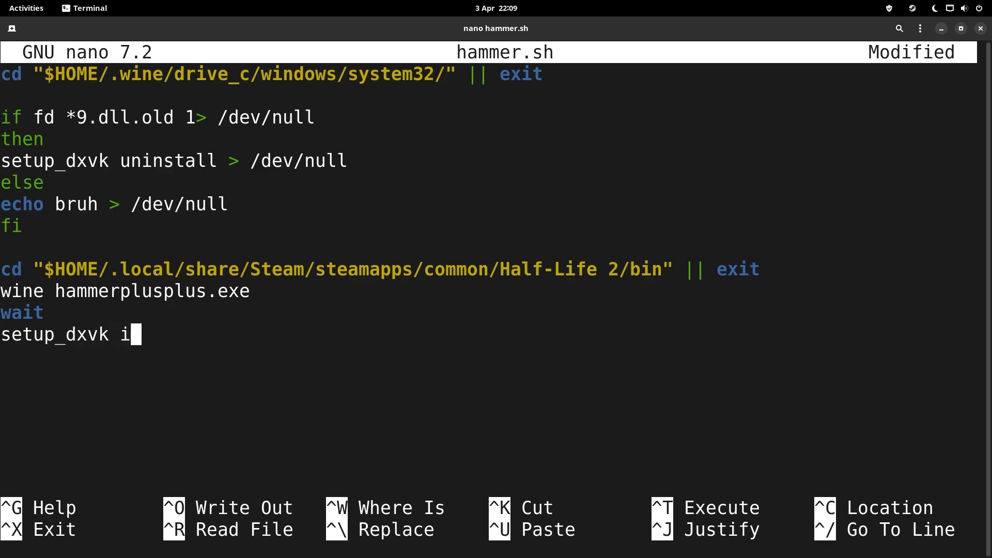
pyautogui.write('nstall')
# - Run ./hammer.sh in the terminal from Half-Life 2's bin folder to launch Hammer++
pyautogui.write('.s')
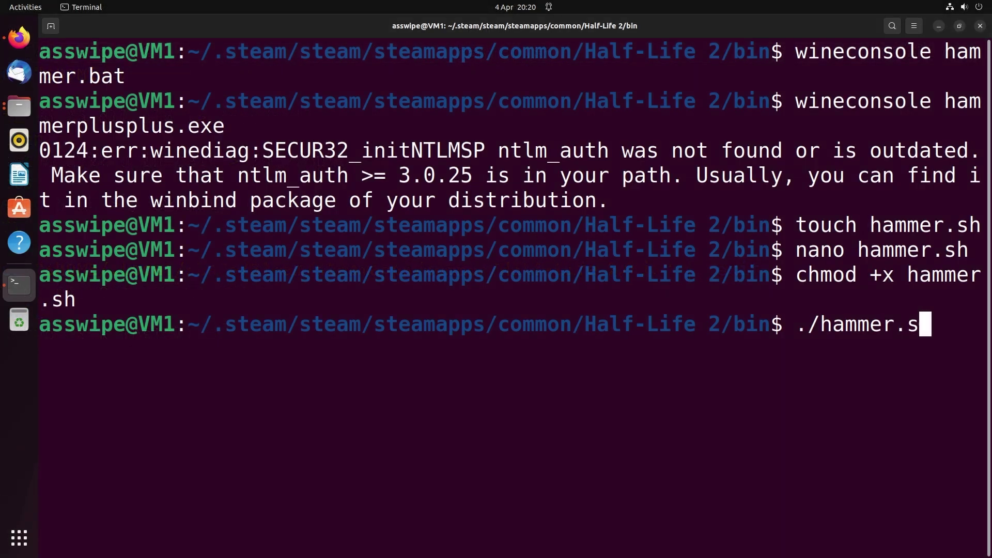
pyautogui.write('h')
pyautogui.press('Return')
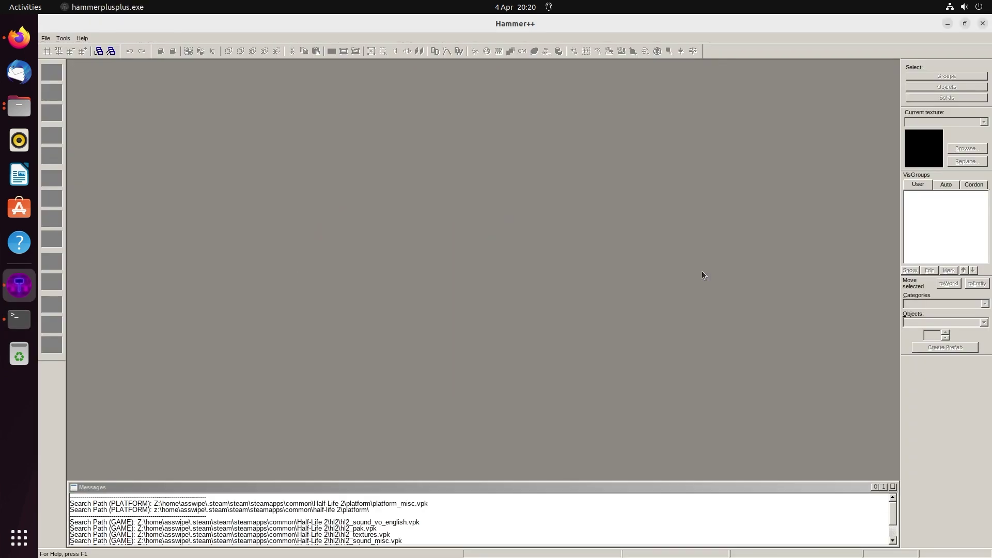
# - Open the map file fucksicle.vmf in Hammer++
pyautogui.click(45, 38)
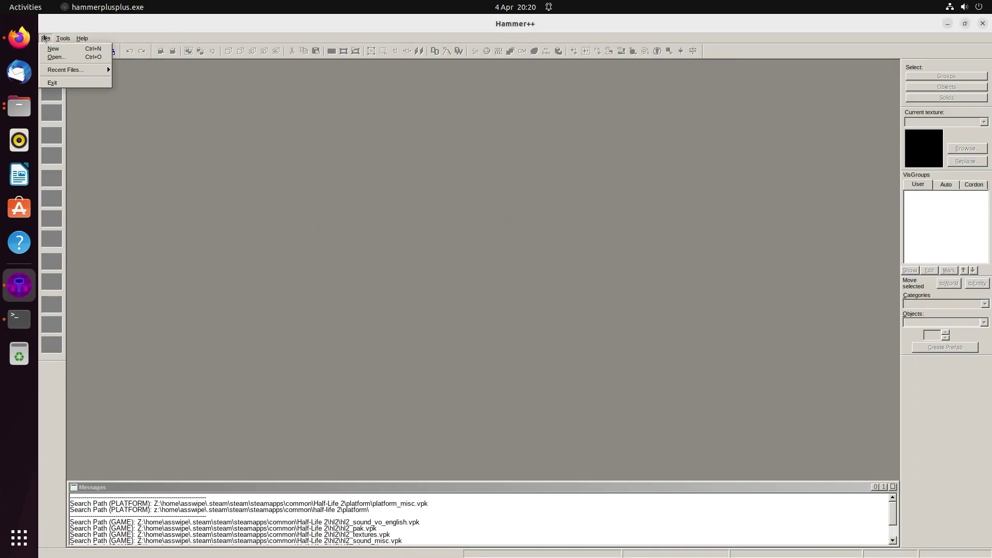
pyautogui.moveTo(81, 75)
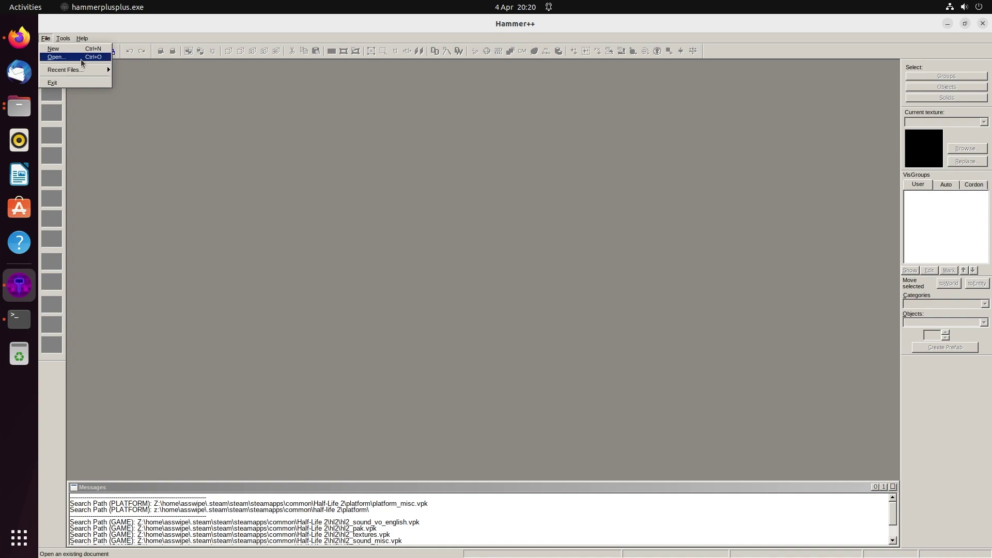
pyautogui.click(56, 57)
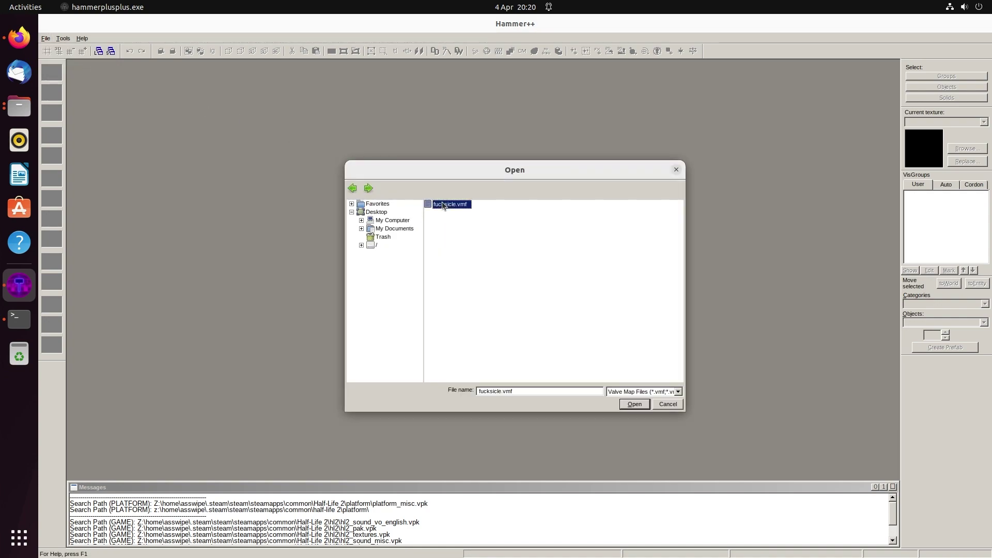
pyautogui.doubleClick(443, 205)
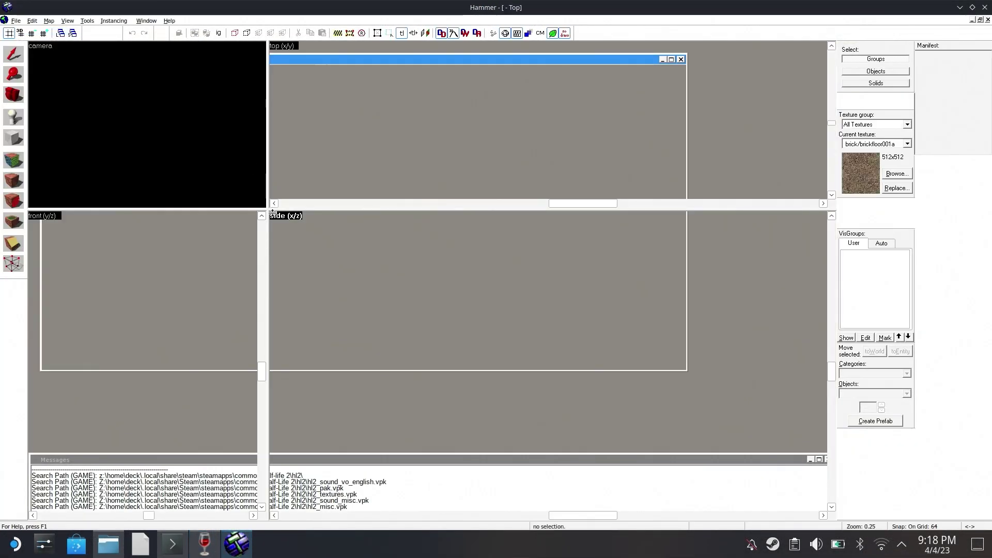
# - In Hammer on the Steam Deck, autosize the four map views and filter the texture browser for nodraw
pyautogui.click(67, 21)
pyautogui.click(75, 41)
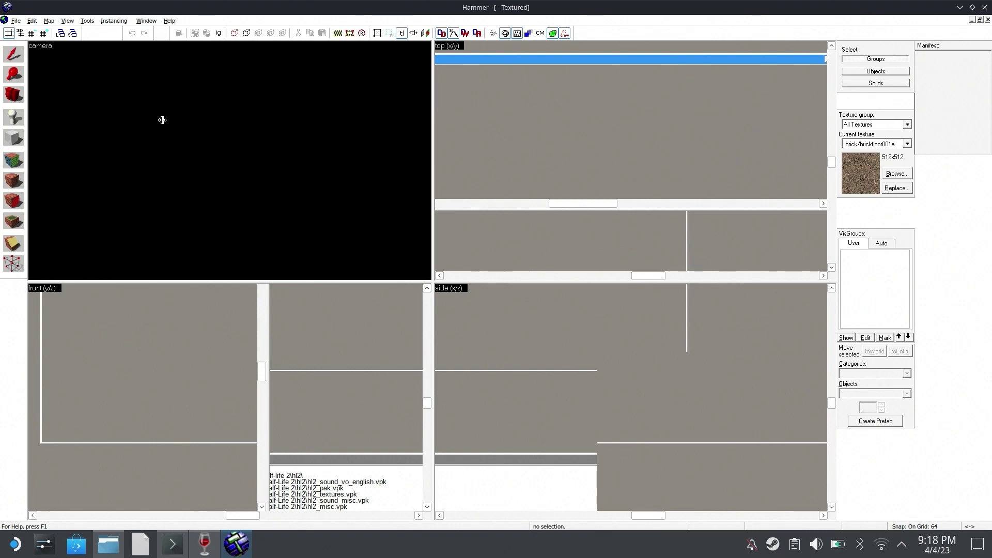
pyautogui.click(900, 174)
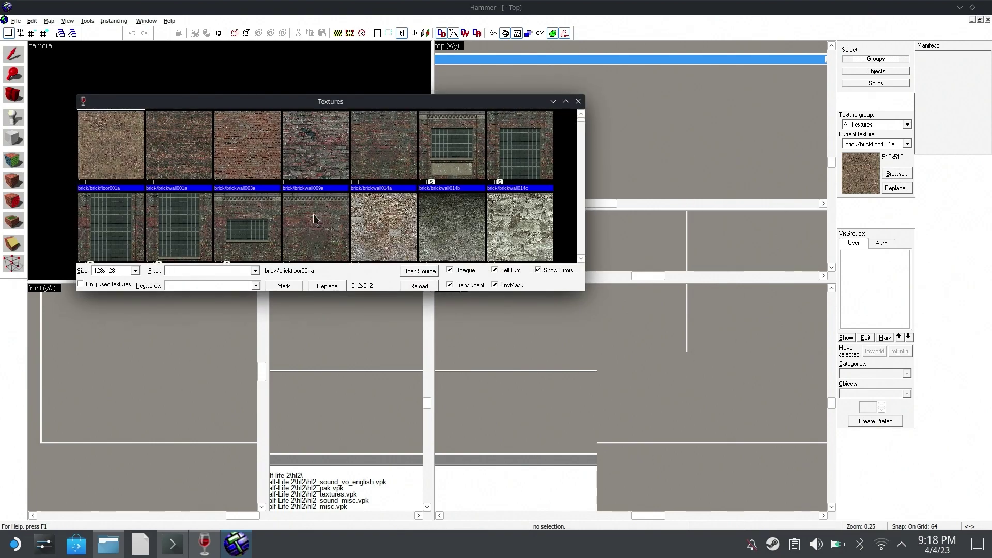
pyautogui.write('nodraw')
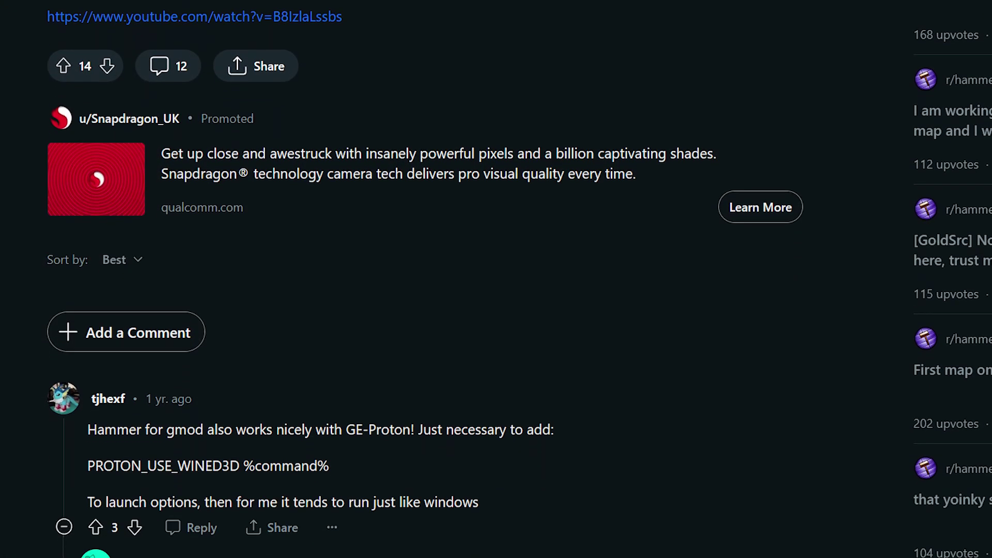
pyautogui.scroll(-5, 495, 279)
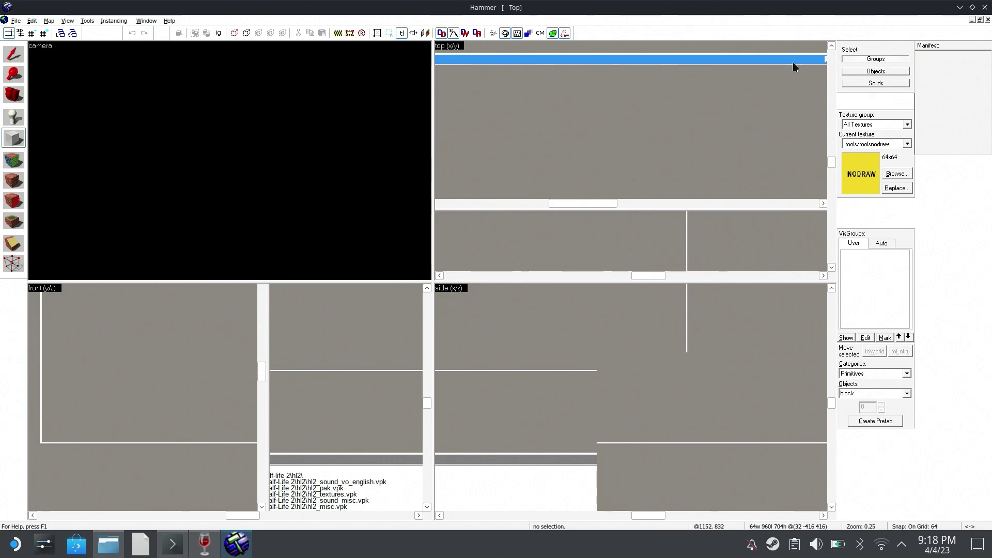
# - Close Hammer on the Steam Deck and relaunch it from the terminal with ./hammer.sh
pyautogui.click(984, 7)
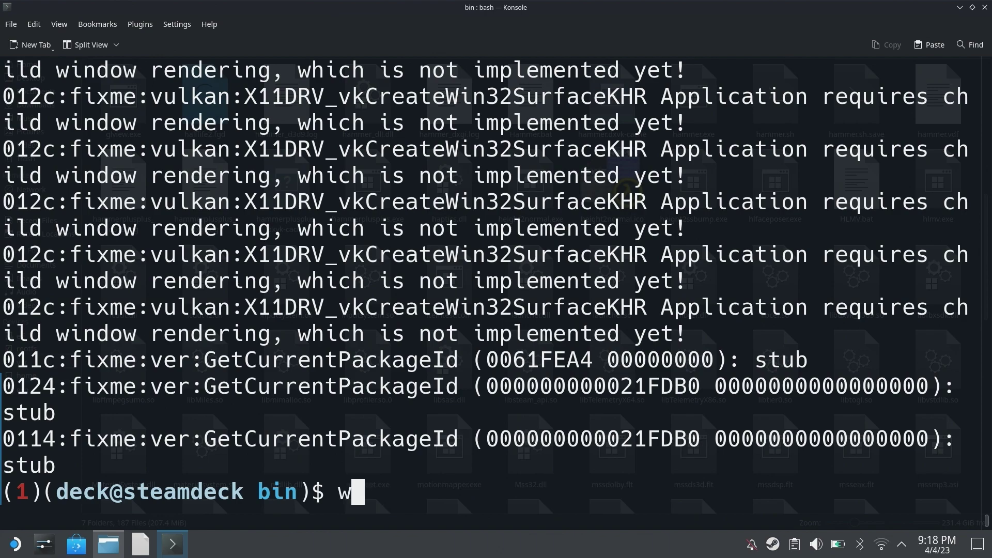
pyautogui.write('./hammer.s')
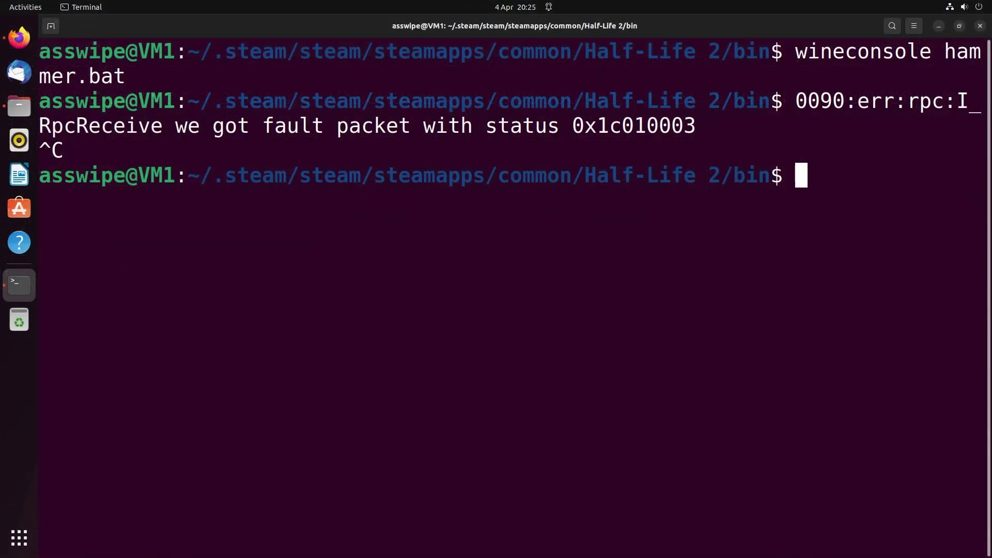
# - Launch Hammer++ with wineconsole from Half-Life 2's bin folder and dismiss its error dialog
pyautogui.write('wineconsole hammerplu')
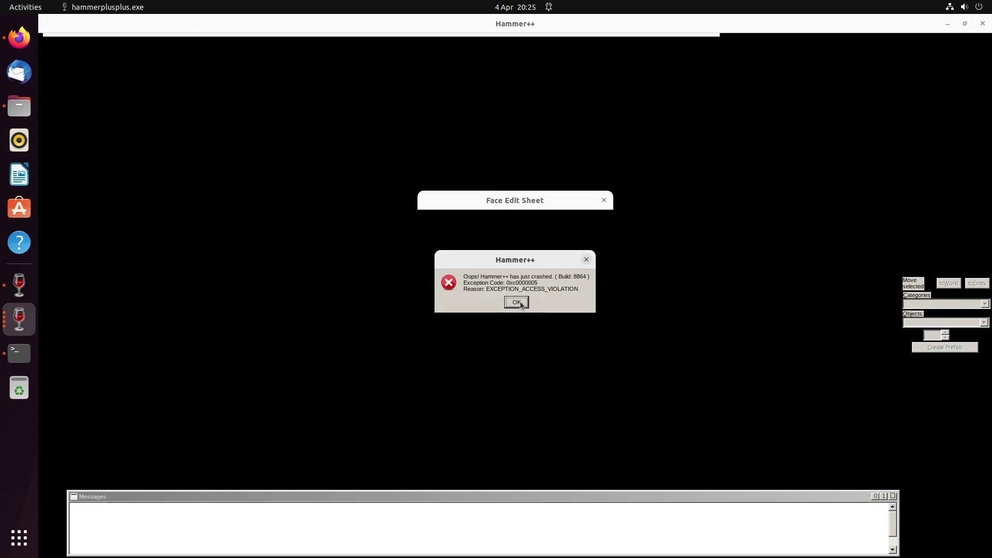
pyautogui.click(518, 303)
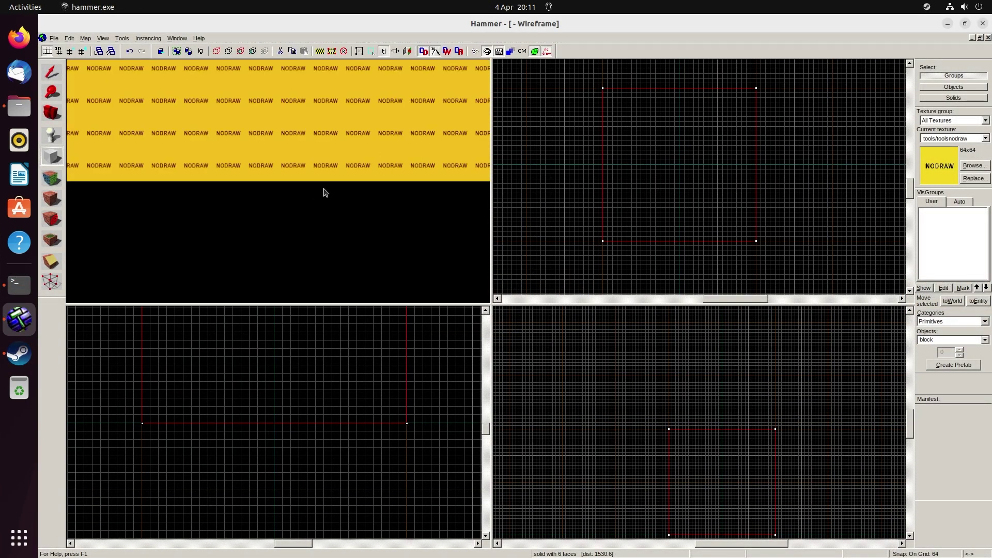
# - In Hammer on Ubuntu, hollow the selected nodraw block outward with a wall thickness of -16
pyautogui.click(122, 38)
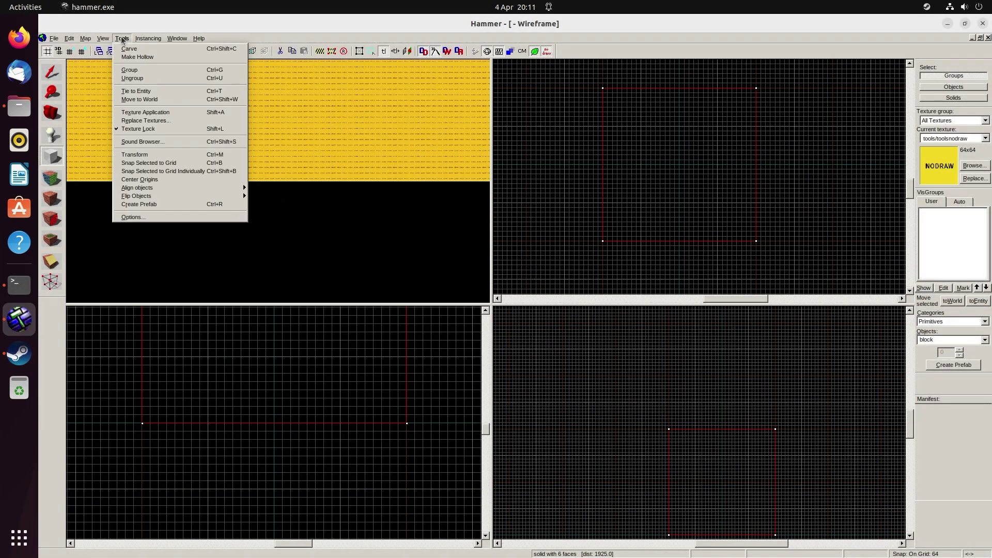
pyautogui.click(137, 59)
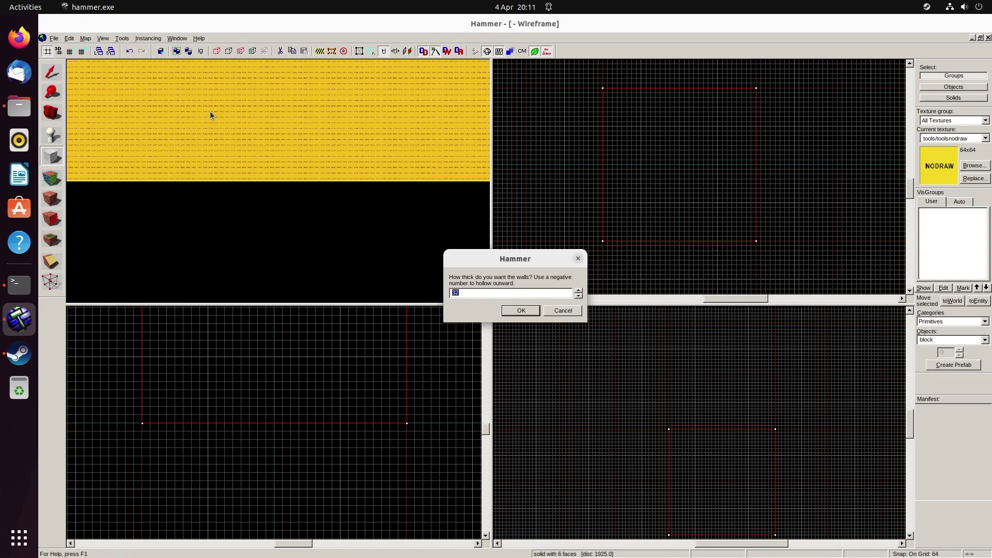
pyautogui.write('-16')
pyautogui.press('Return')
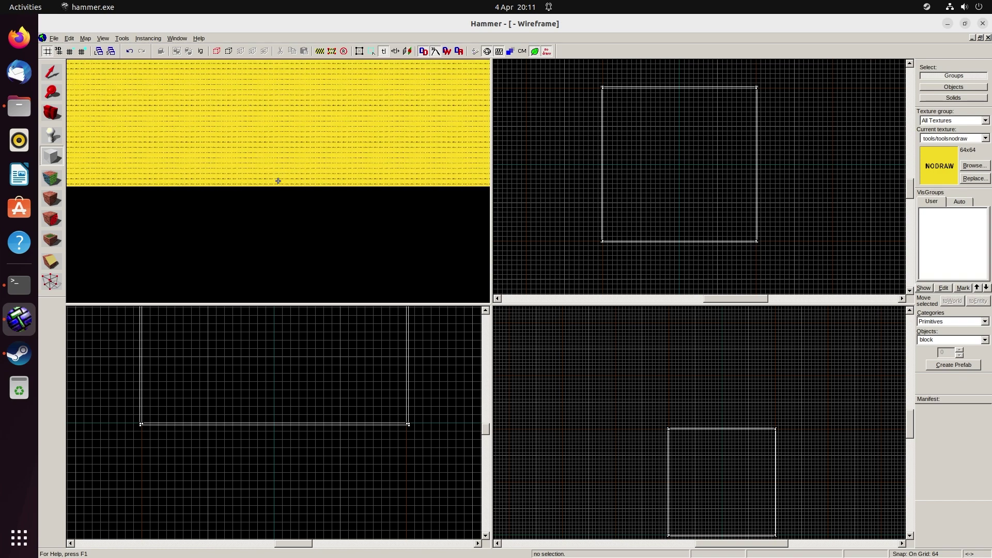
pyautogui.click(323, 277)
pyautogui.press('z')
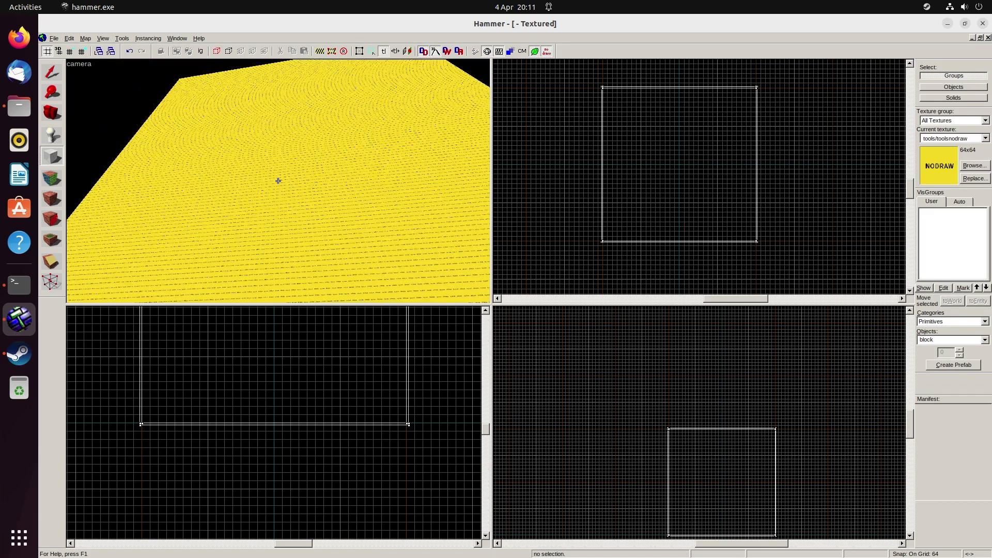
# - In Visual Studio, open hammer.cpp from the Source Files of the hammer_dll project under SDK Binaries
pyautogui.click(16, 234)
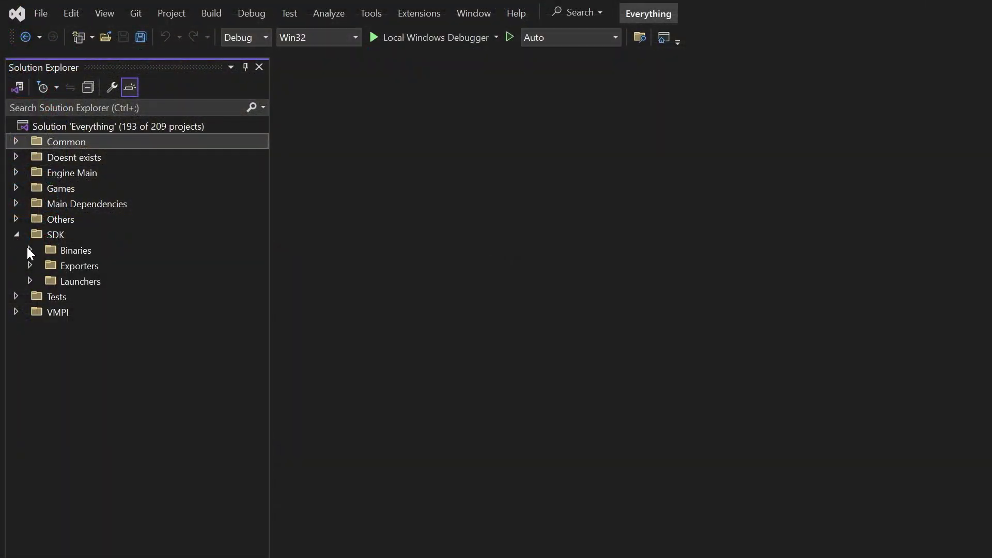
pyautogui.click(29, 250)
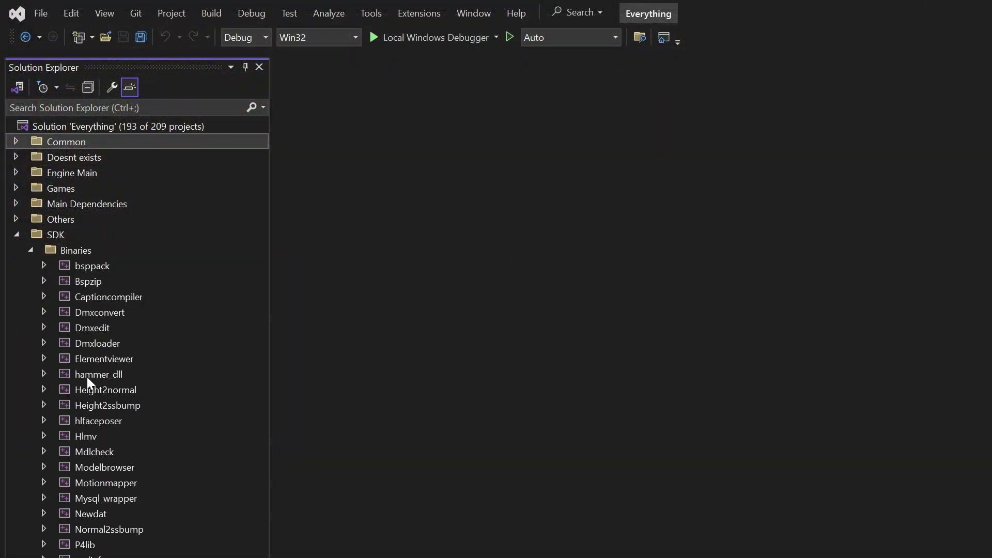
pyautogui.click(44, 374)
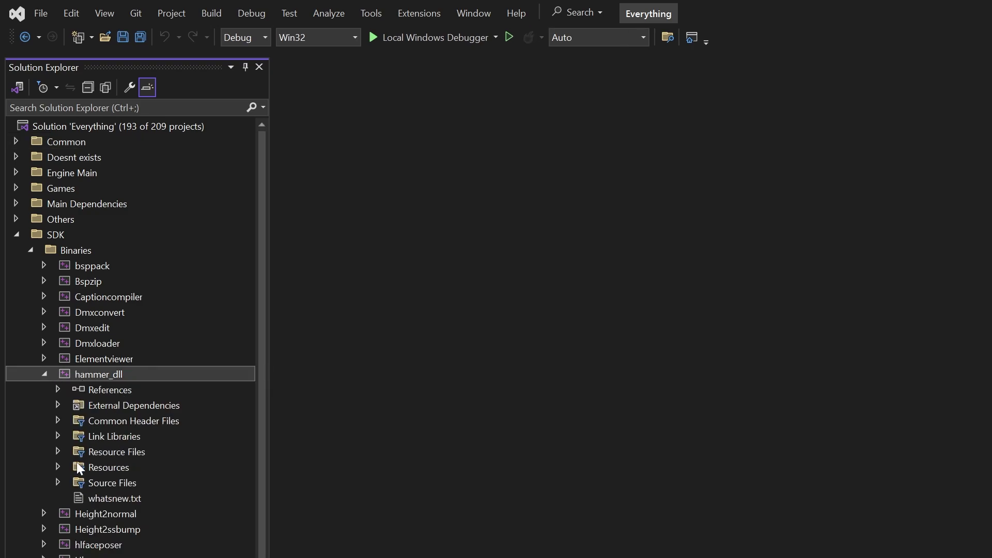
pyautogui.click(58, 482)
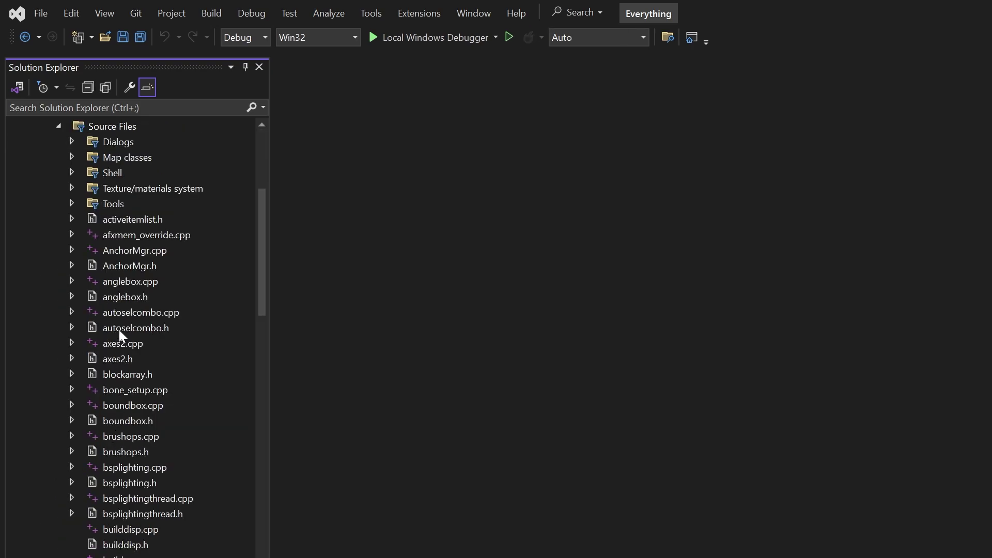
pyautogui.scroll(-20, 107, 181)
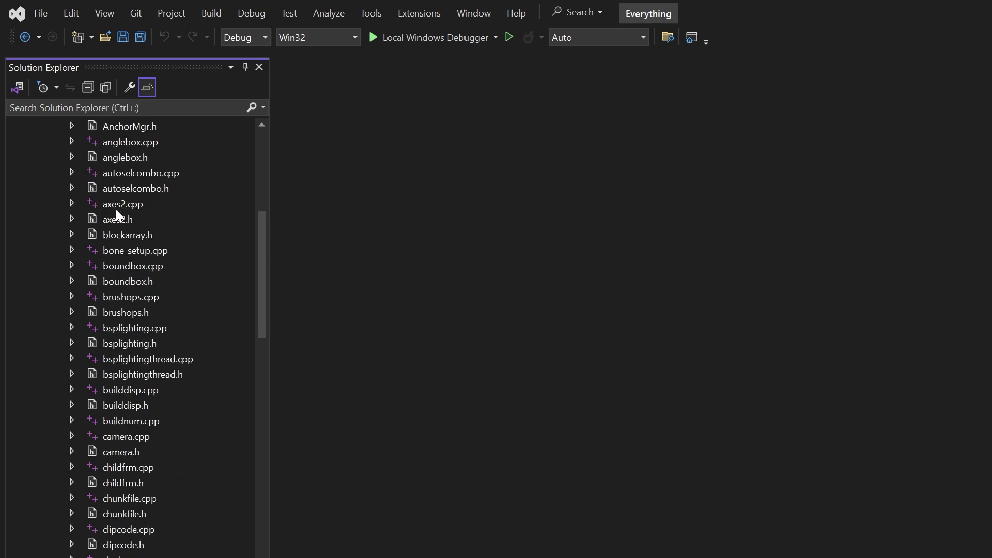
pyautogui.scroll(-6, 143, 404)
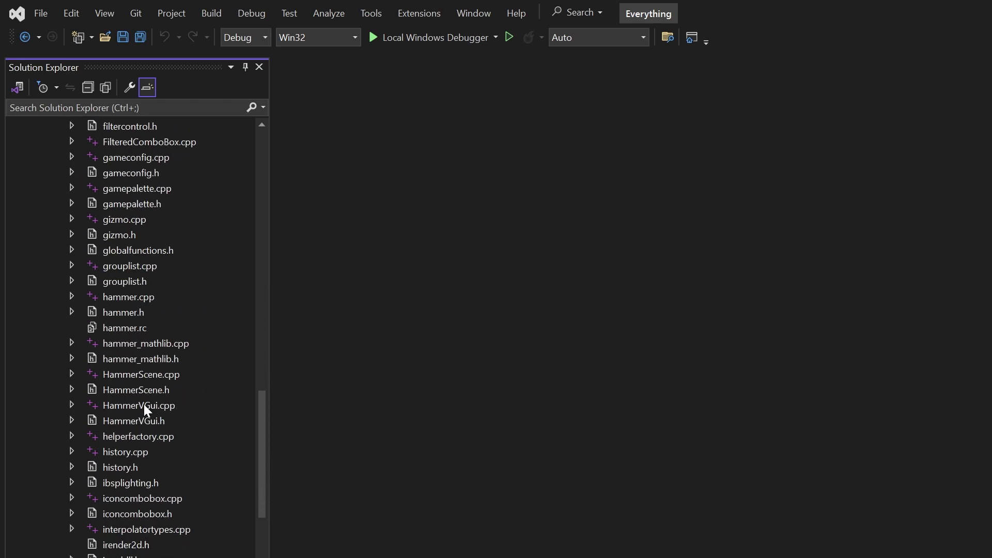
pyautogui.doubleClick(125, 251)
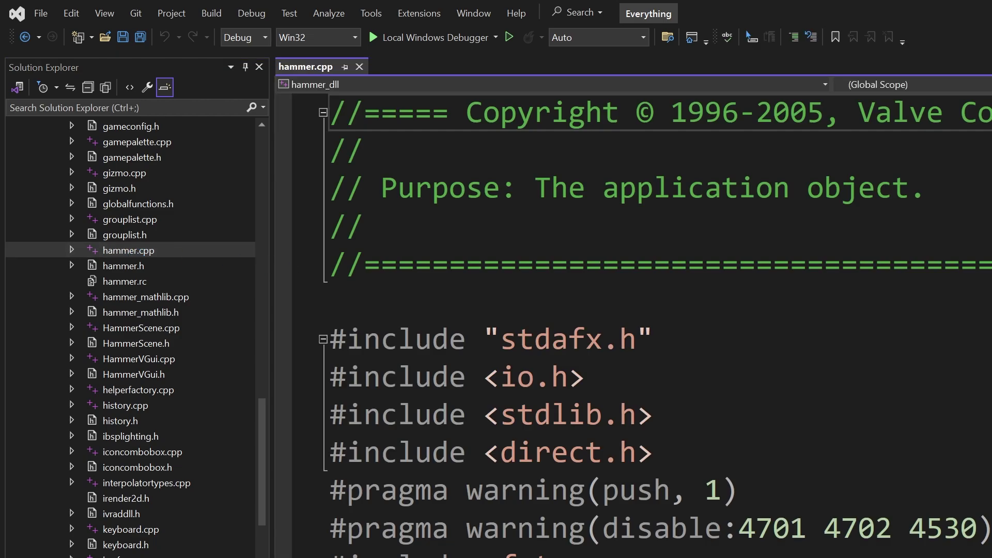
# - Look through the SDK Exporters and Launchers projects, down to the Source Files of Hammer_launcher
pyautogui.scroll(4, 63, 252)
pyautogui.scroll(20, 63, 252)
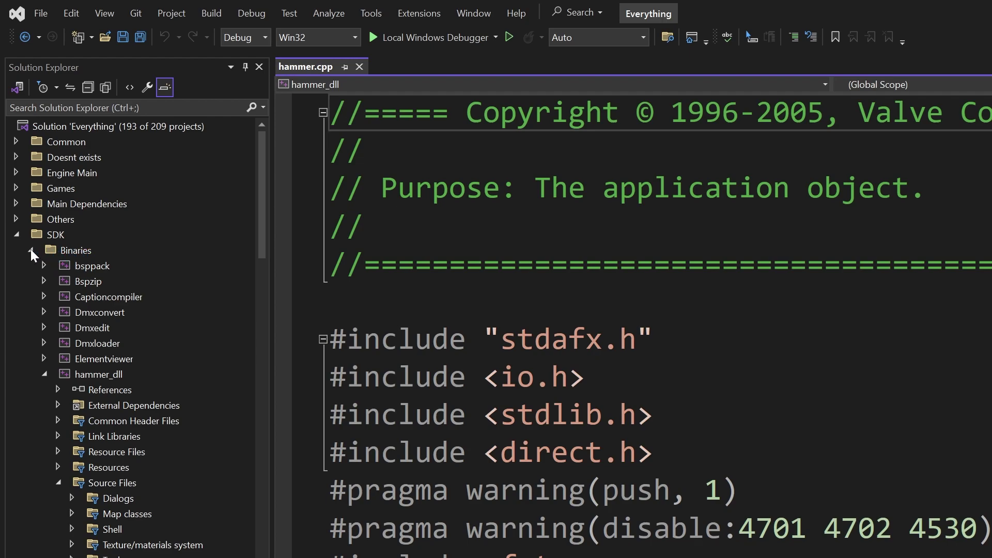
pyautogui.click(30, 249)
pyautogui.click(31, 265)
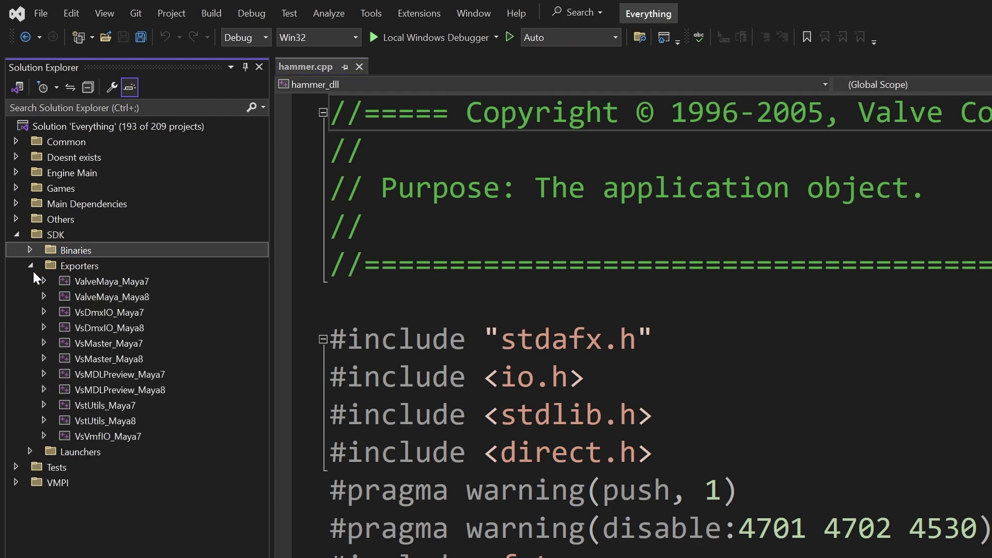
pyautogui.click(32, 268)
pyautogui.click(30, 281)
pyautogui.click(43, 297)
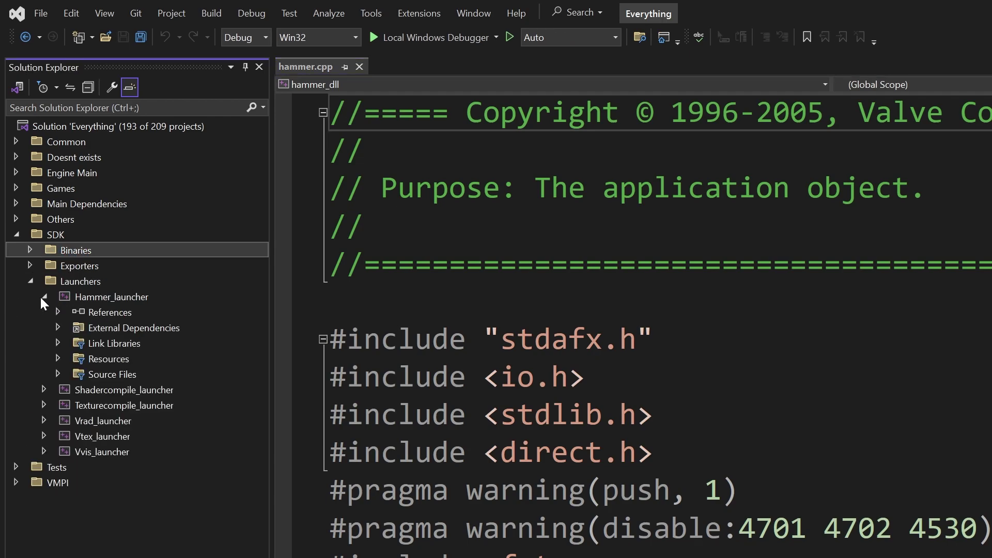
pyautogui.click(55, 373)
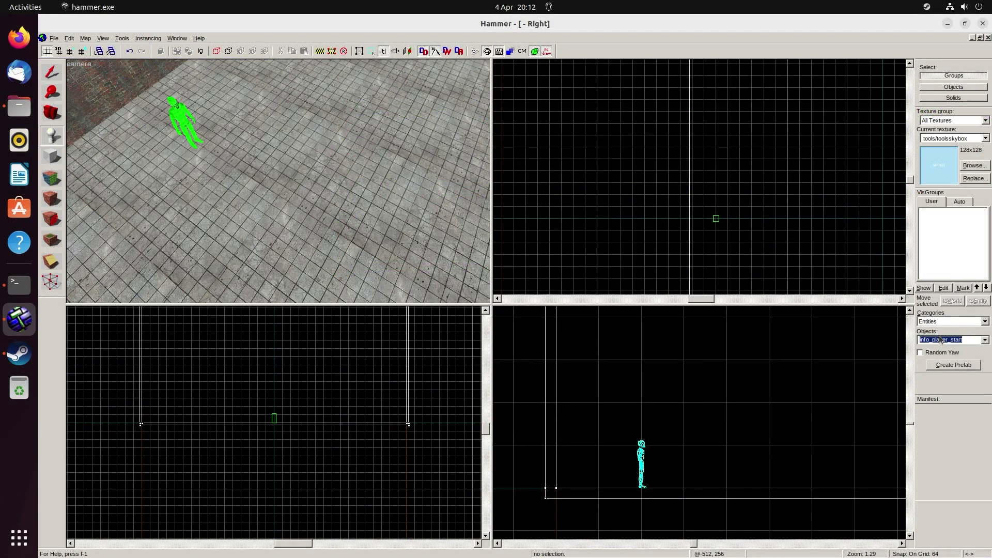
# - In Hammer, place a prop_physics entity on the tiled floor near the player start
pyautogui.write('propp')
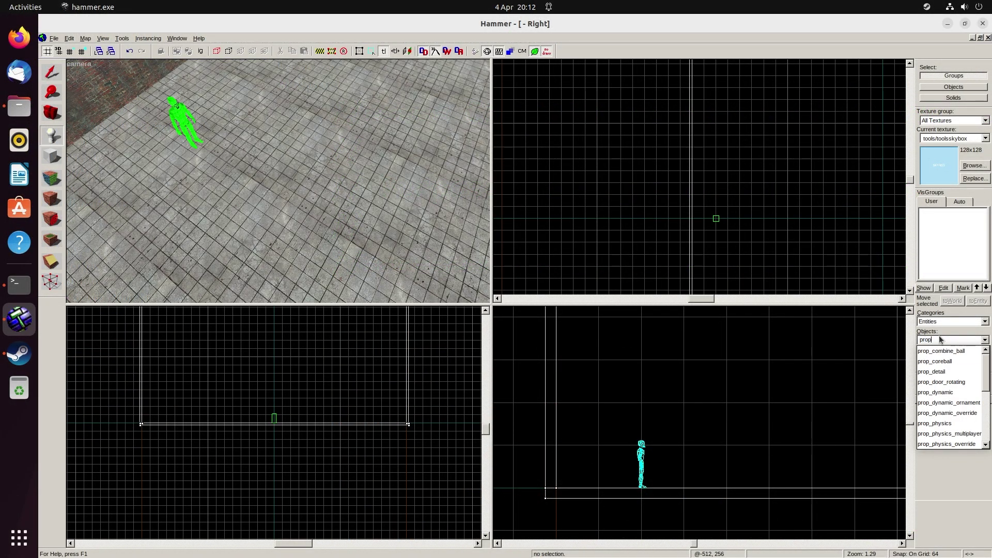
pyautogui.click(935, 351)
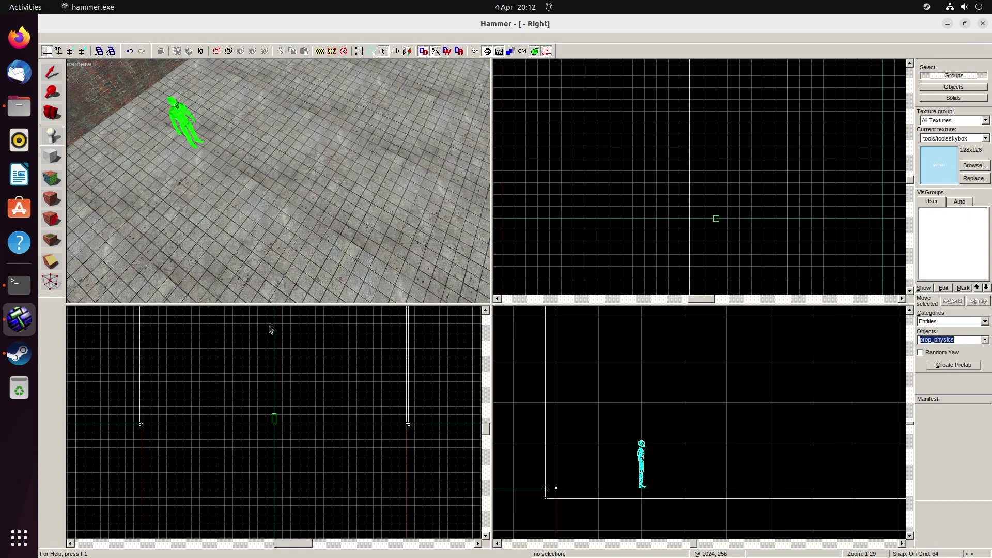
pyautogui.click(288, 199)
pyautogui.click(52, 72)
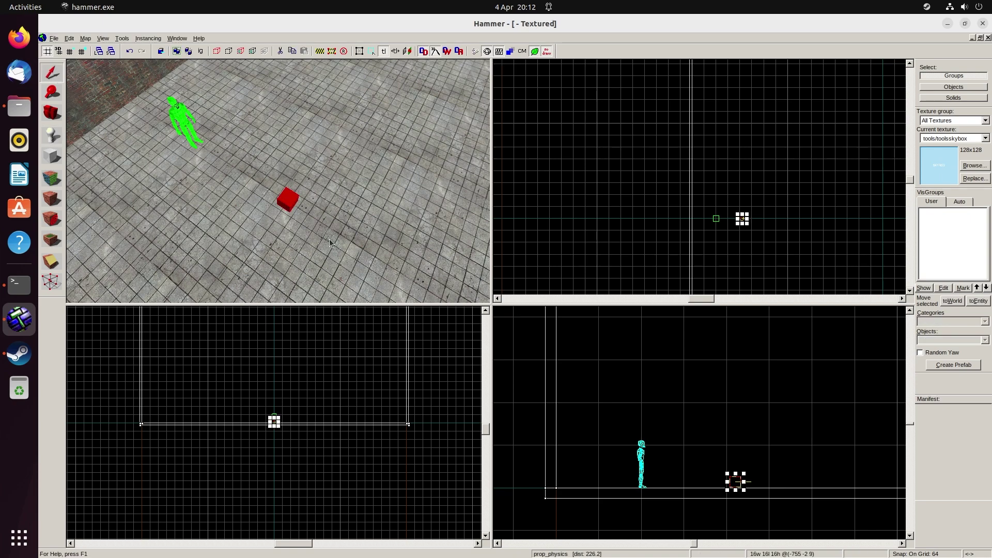
# - Try to choose a World Model for the prop_physics entity in the Model Browser
pyautogui.hotkey('alt', 'Return')
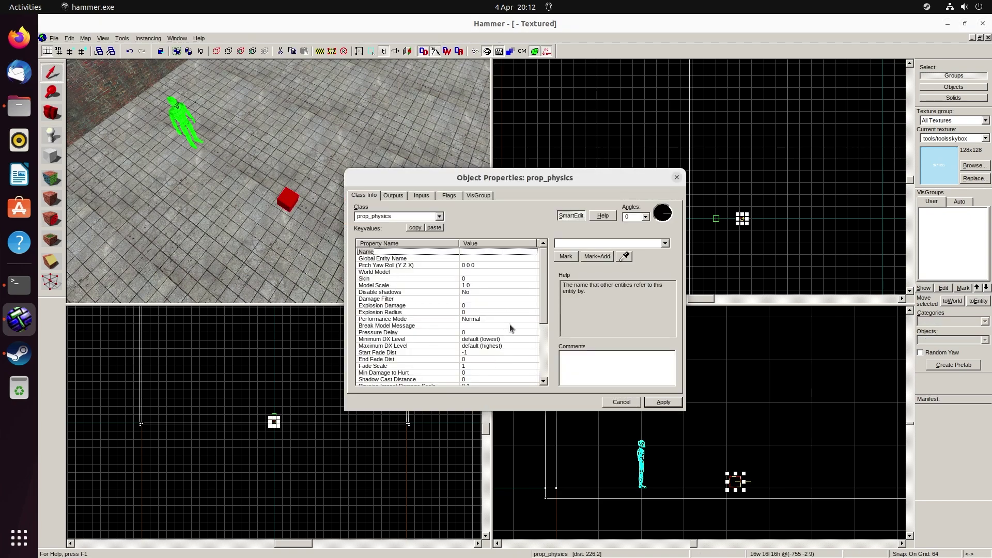
pyautogui.click(485, 273)
pyautogui.click(572, 257)
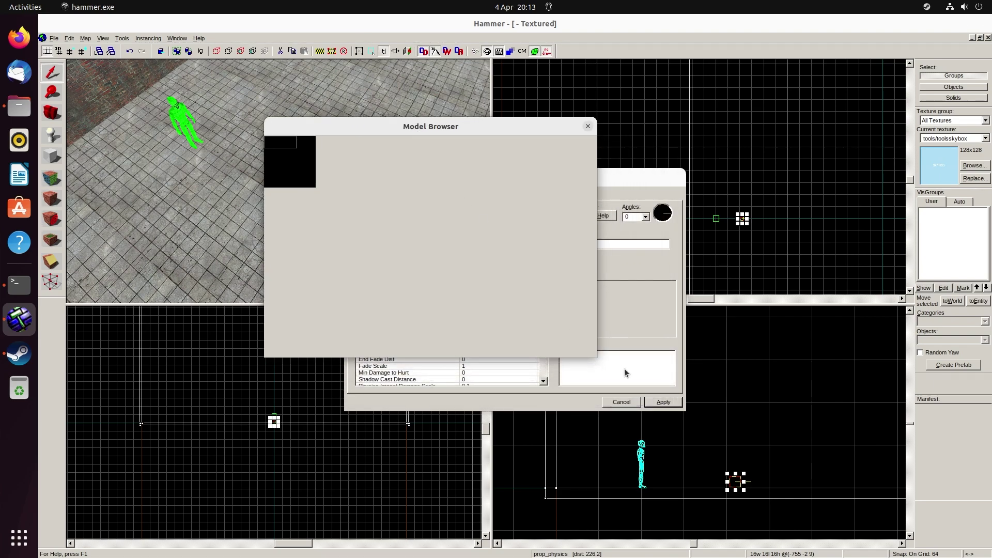
pyautogui.moveTo(594, 357)
pyautogui.mouseDown()
pyautogui.moveTo(728, 447)
pyautogui.moveTo(582, 367)
pyautogui.mouseUp()
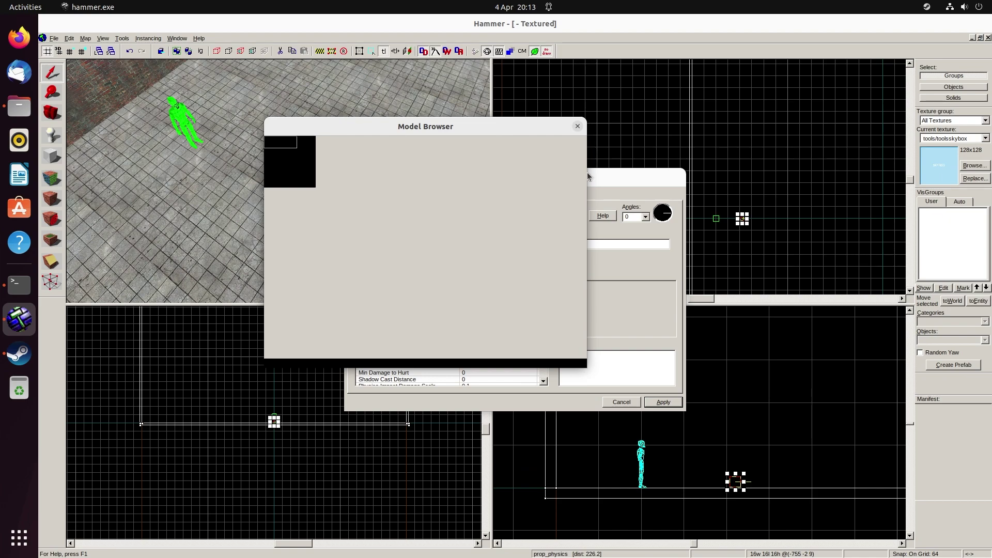
pyautogui.click(576, 127)
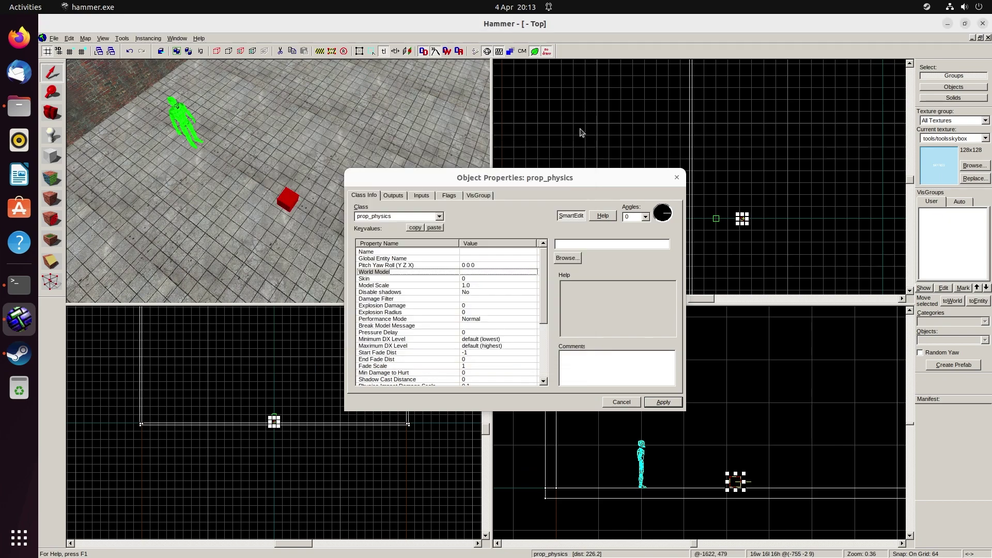
pyautogui.press('Escape')
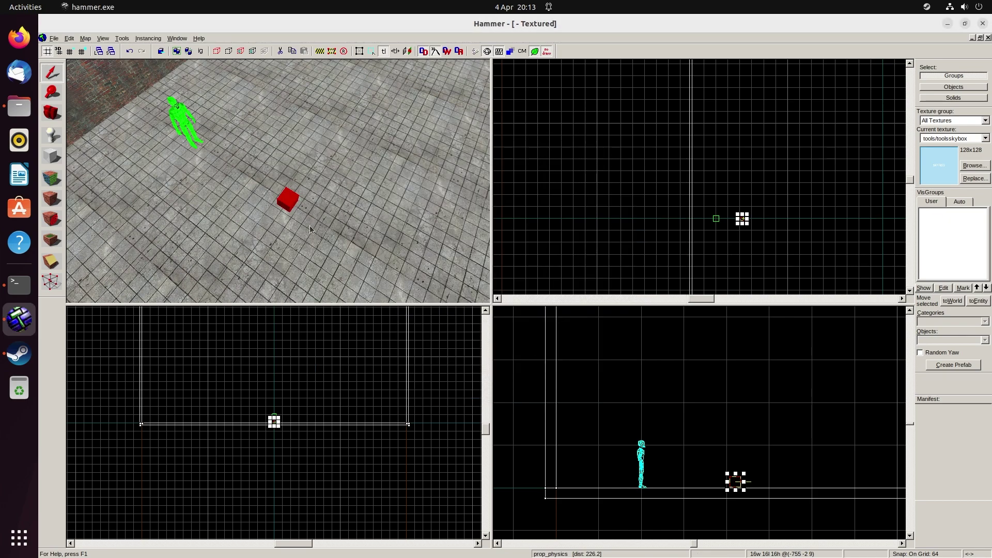
pyautogui.press('Escape')
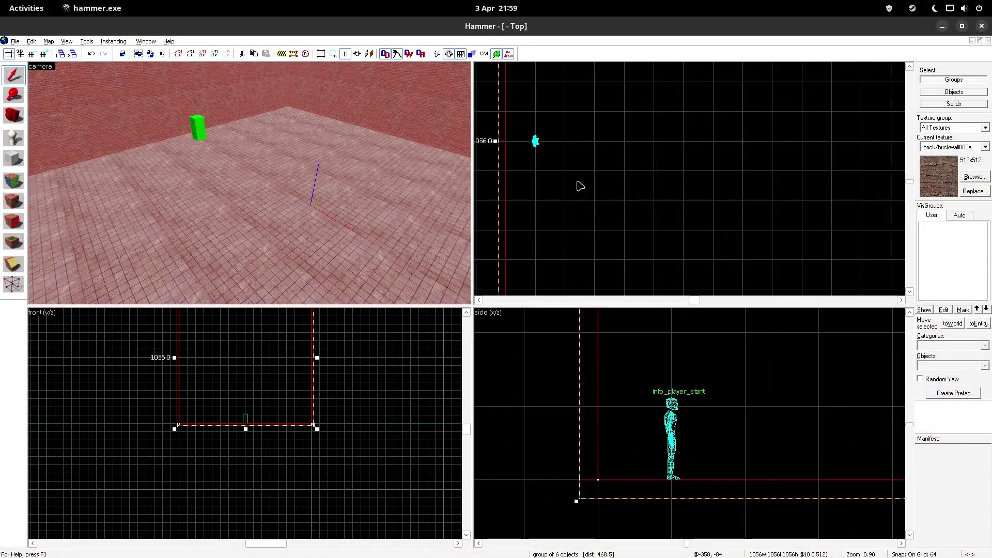
# - Apply the tools/toolsskybox texture to the room's nodraw ceiling face, filtering the texture browser for skybox
pyautogui.press('Escape')
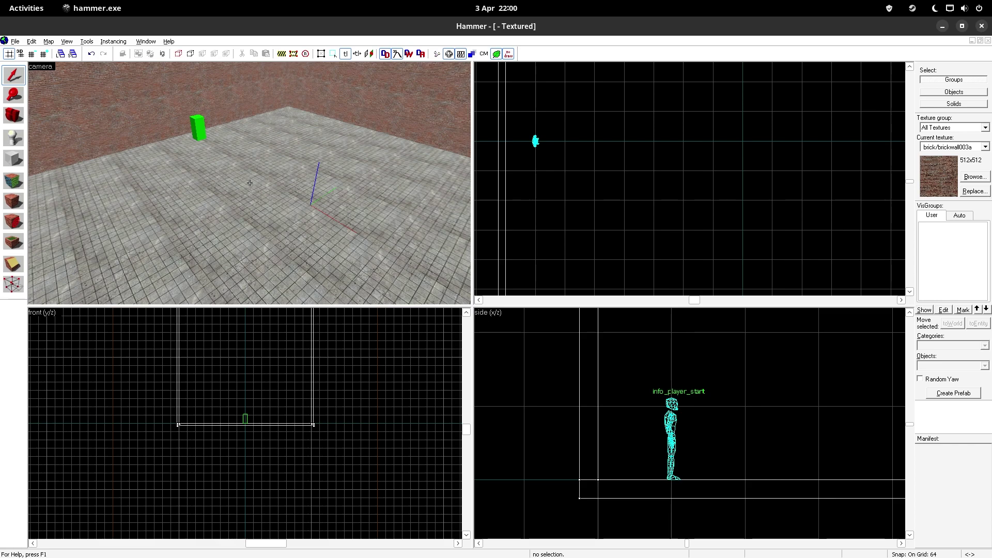
pyautogui.press('Up')
pyautogui.press('Up')
pyautogui.press('Up')
pyautogui.press('Up')
pyautogui.press('Up')
pyautogui.press('Up')
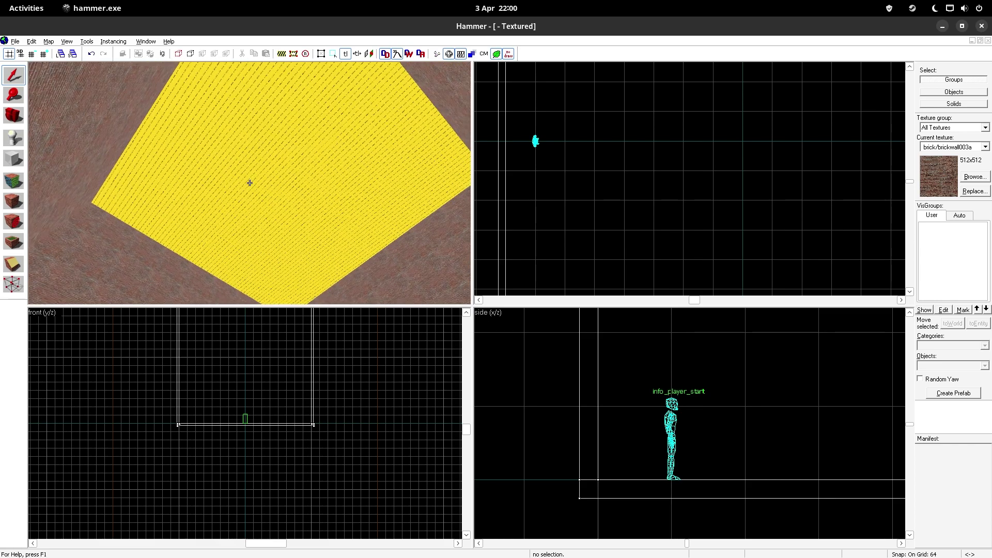
pyautogui.click(14, 181)
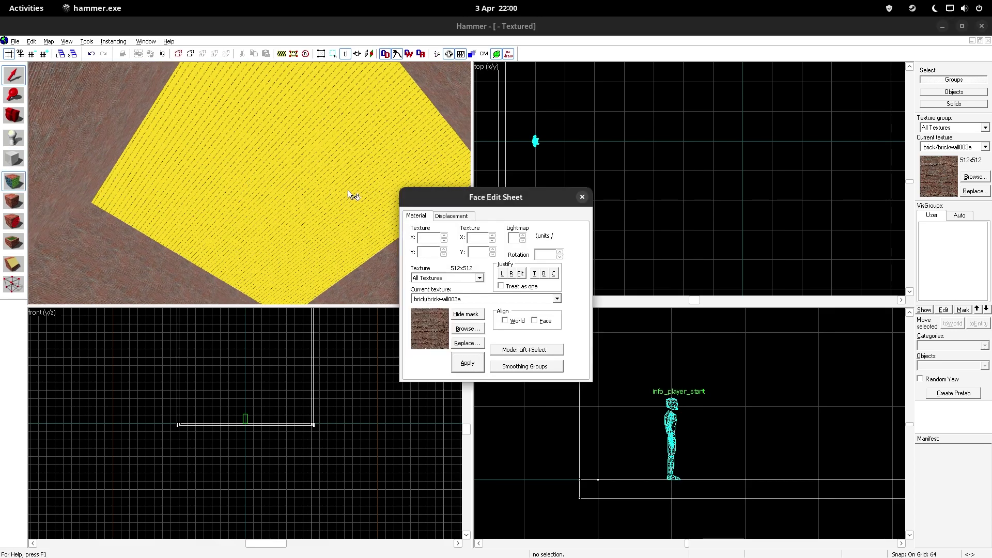
pyautogui.click(354, 194)
pyautogui.click(464, 332)
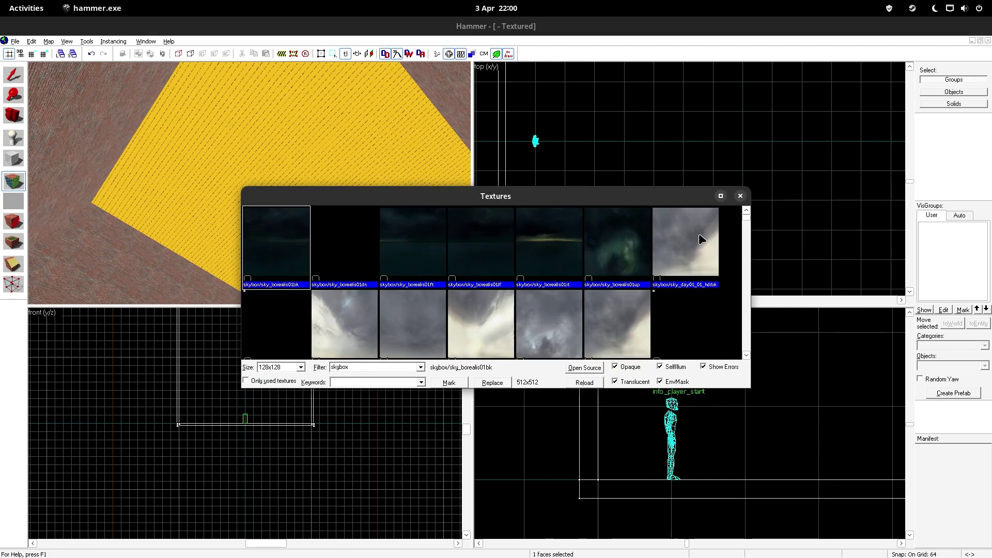
pyautogui.moveTo(747, 221); pyautogui.dragTo(747, 364)
pyautogui.doubleClick(475, 317)
pyautogui.click(475, 365)
pyautogui.click(582, 197)
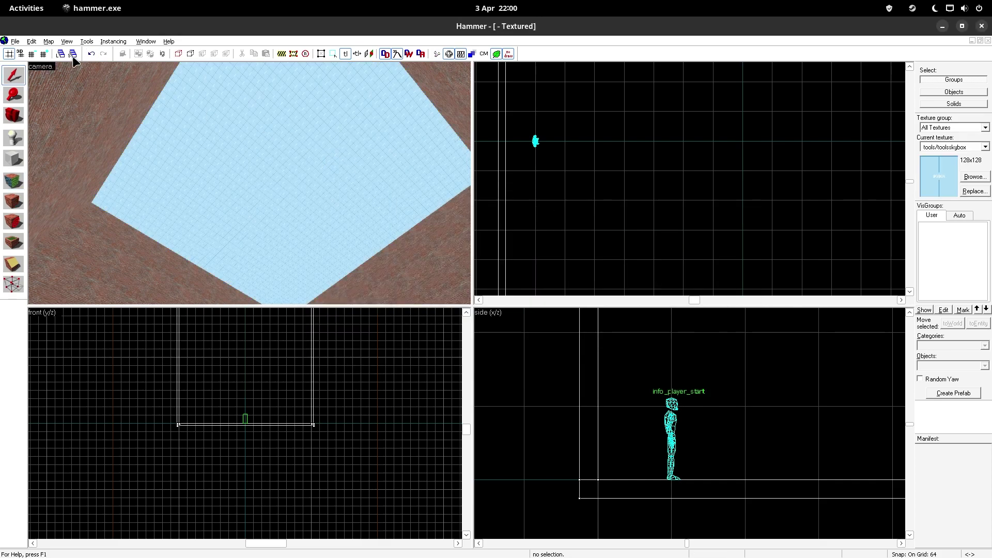
# - Save the map in the Documents folder as testicle
pyautogui.click(15, 42)
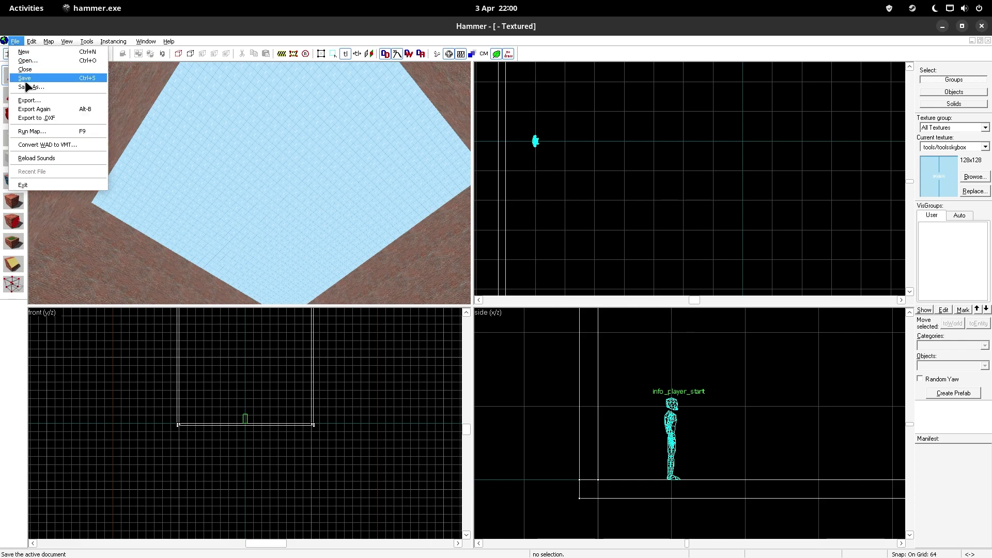
pyautogui.click(25, 78)
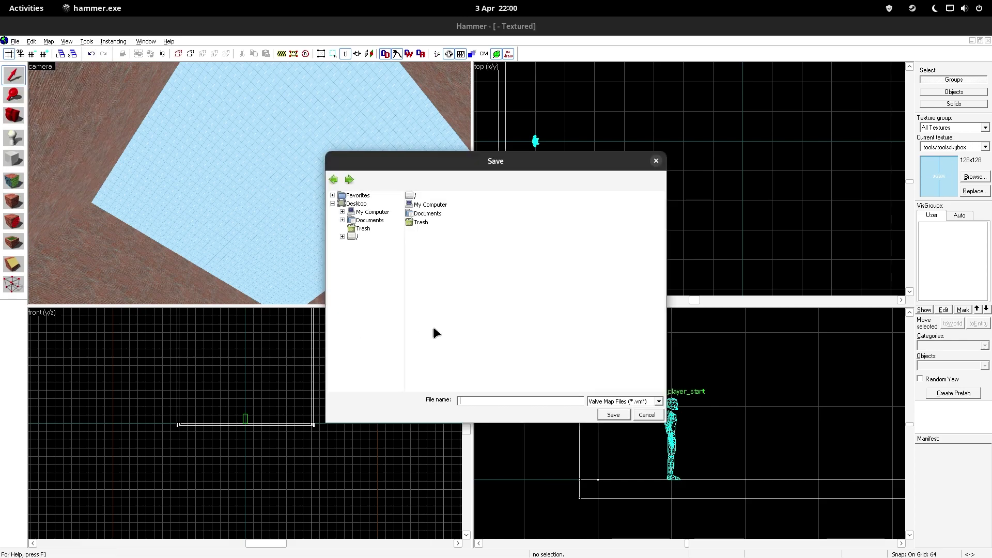
pyautogui.click(358, 221)
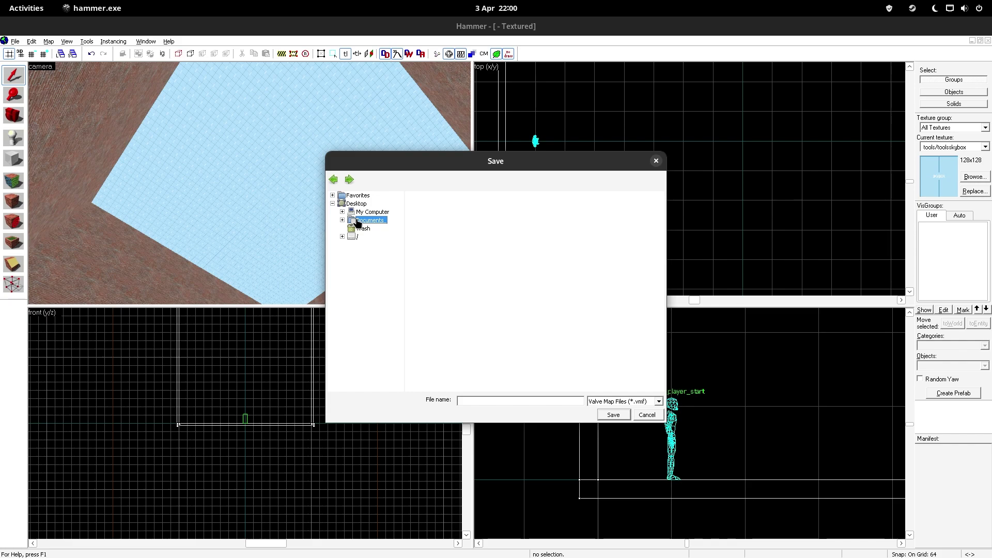
pyautogui.click(507, 397)
pyautogui.write('testicle')
pyautogui.press('Return')
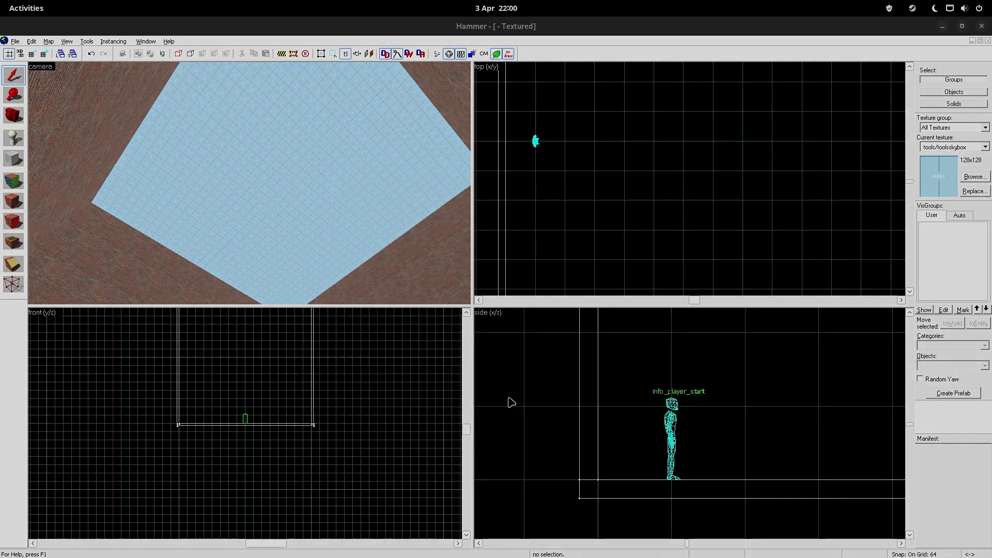